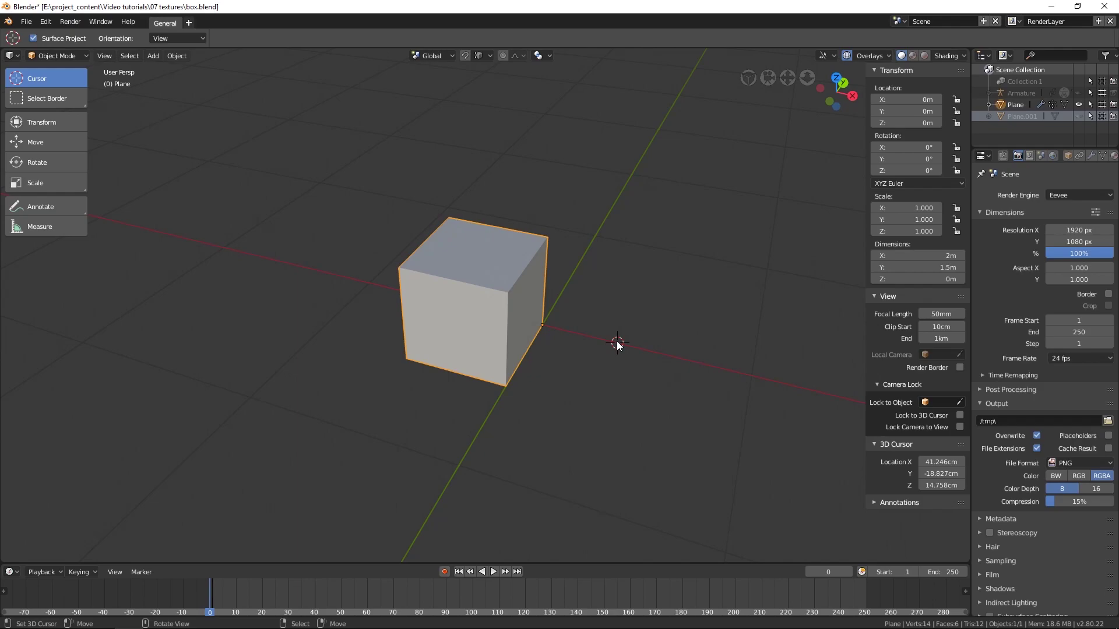
Switch to File Explorer to look over the concrete texture images in the textures folder, and return to Blender.
{"action": "key", "text": "alt+Tab"}
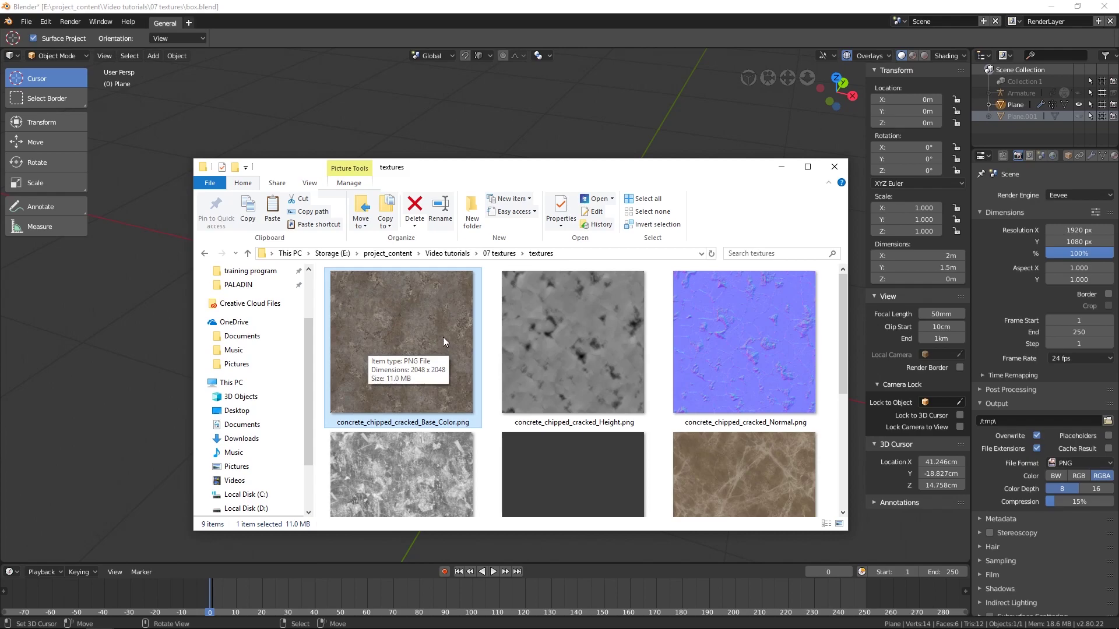
{"action": "key", "text": "alt+Tab"}
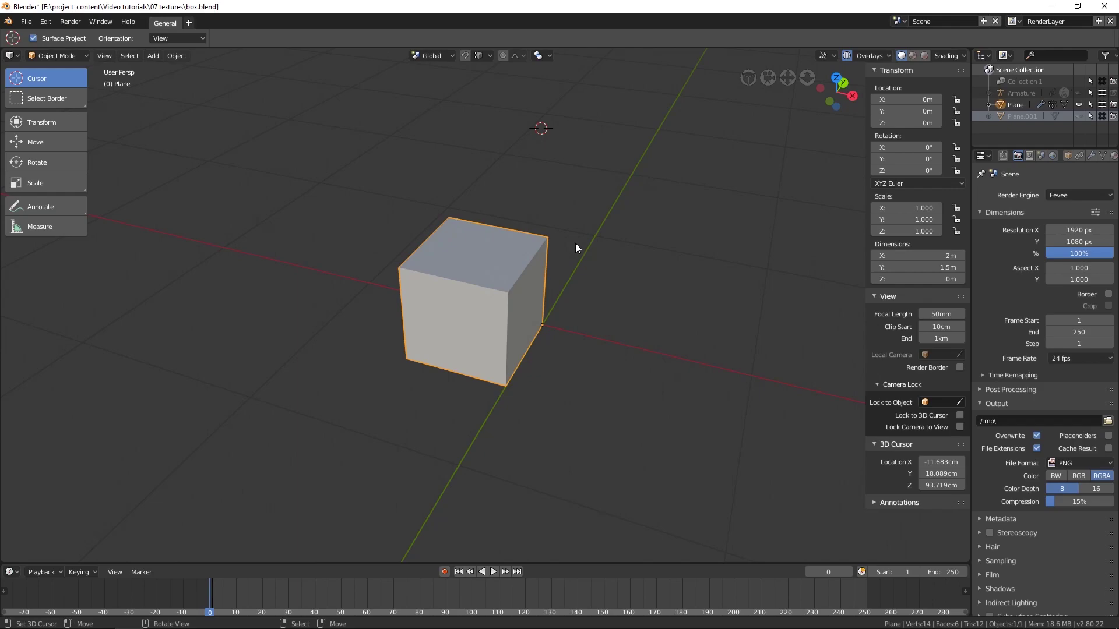
Deselect the box and run the timeline from frame 0 to frame 251 to view its unfolding animation.
{"action": "key", "text": "alt+a"}
{"action": "middle_click_drag", "start_coordinate": [575, 248], "coordinate": [665, 317]}
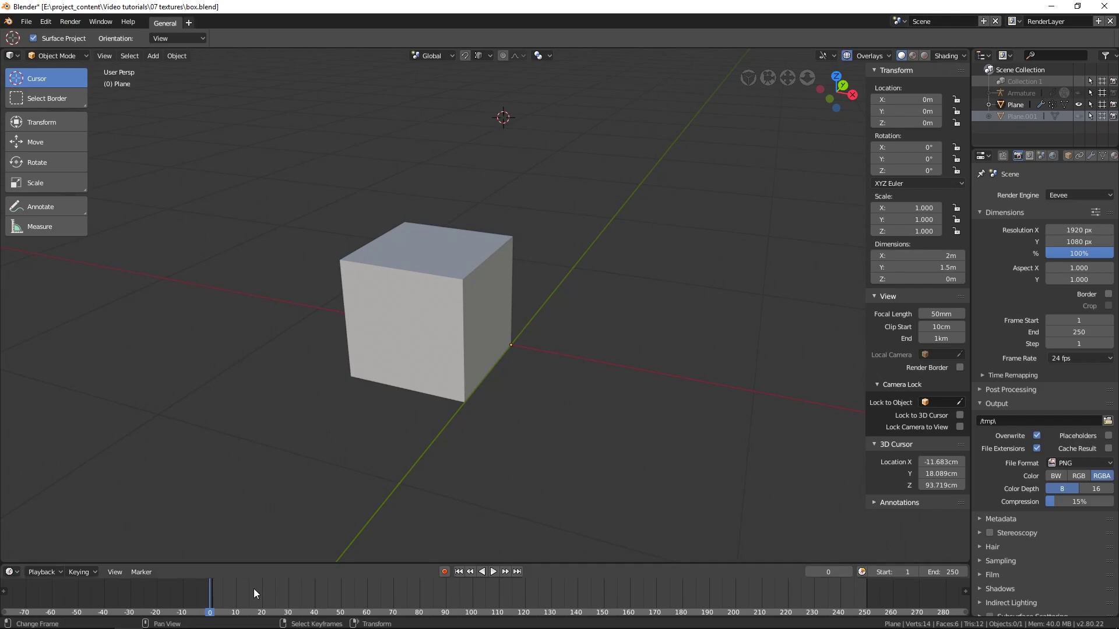
{"action": "key", "text": "space"}
{"action": "left_click_drag", "start_coordinate": [238, 601], "coordinate": [868, 590]}
{"action": "key", "text": "space"}
{"action": "middle_click_drag", "start_coordinate": [670, 443], "coordinate": [599, 418]}
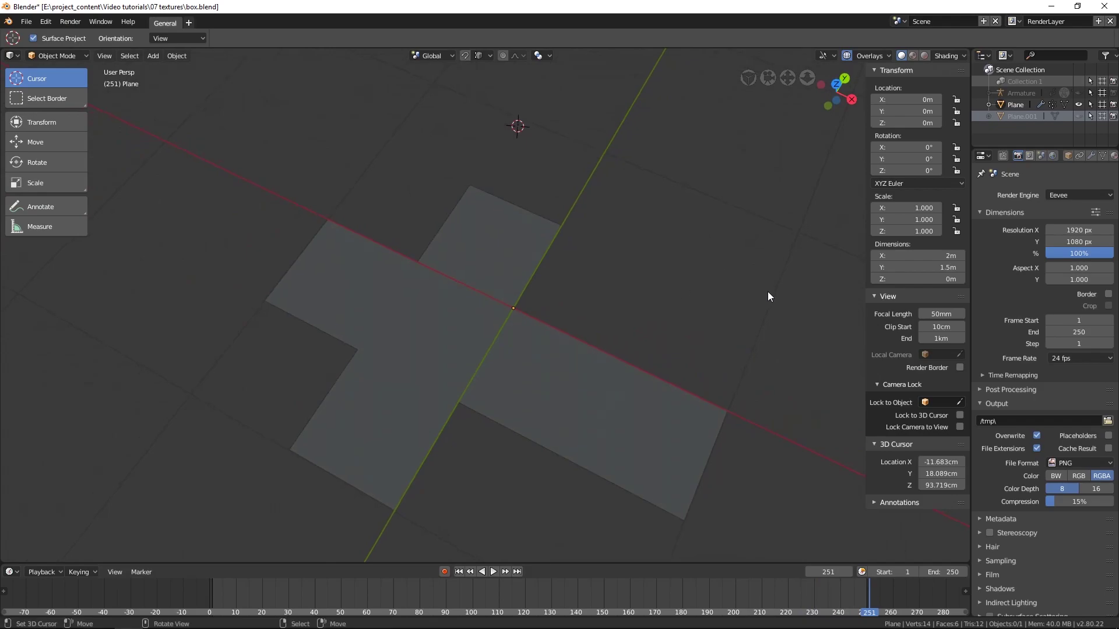
Show the unfolded box in rendered shading at frame 250 and scrub the animation back to frame 0.
{"action": "key", "text": "shift+z"}
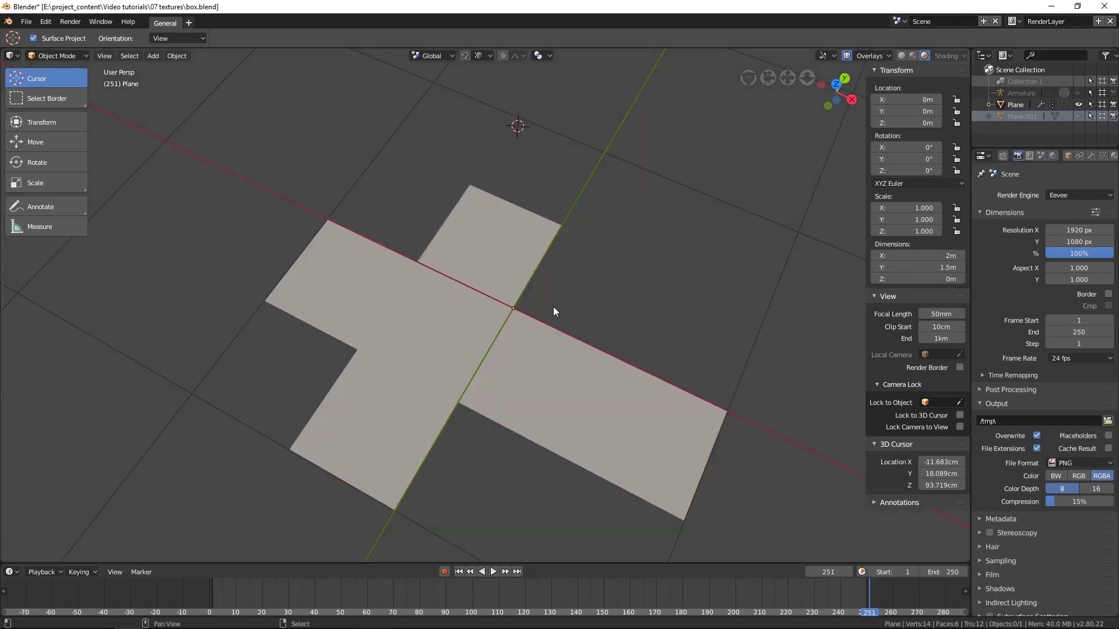
{"action": "left_click", "coordinate": [866, 597]}
{"action": "middle_click_drag", "start_coordinate": [687, 455], "coordinate": [634, 396]}
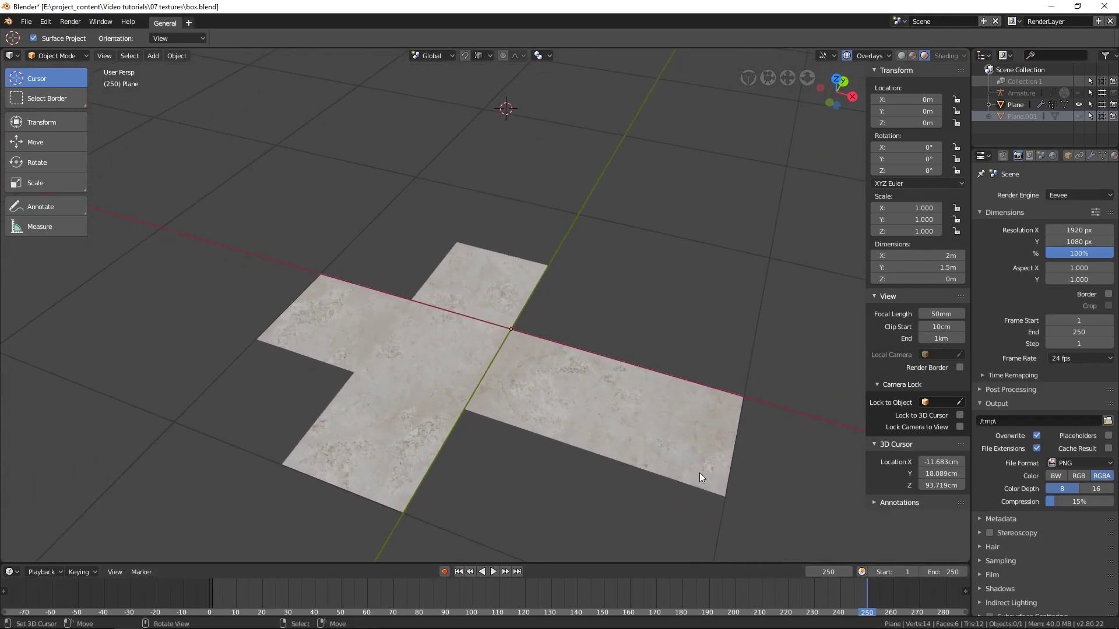
{"action": "left_click_drag", "start_coordinate": [870, 594], "coordinate": [209, 602]}
{"action": "middle_click_drag", "start_coordinate": [493, 385], "coordinate": [583, 318]}
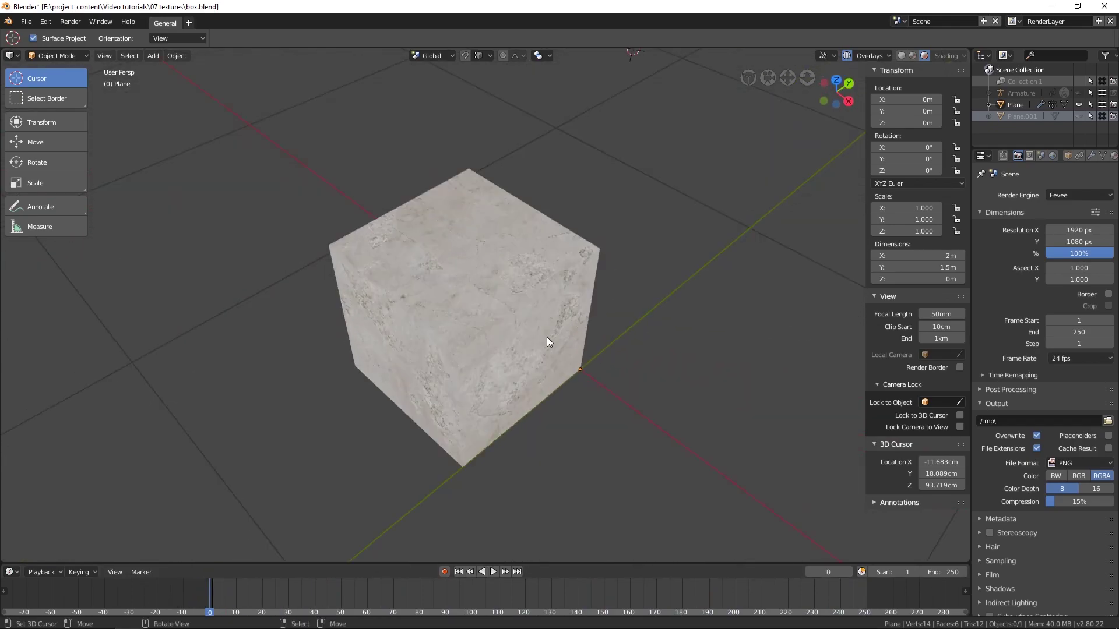
Examine the concrete texture across the closed box's faces and edges up close and from several sides.
{"action": "middle_click_drag", "start_coordinate": [468, 358], "coordinate": [483, 323]}
{"action": "scroll", "coordinate": [482, 322], "scroll_direction": "up", "scroll_amount": 8}
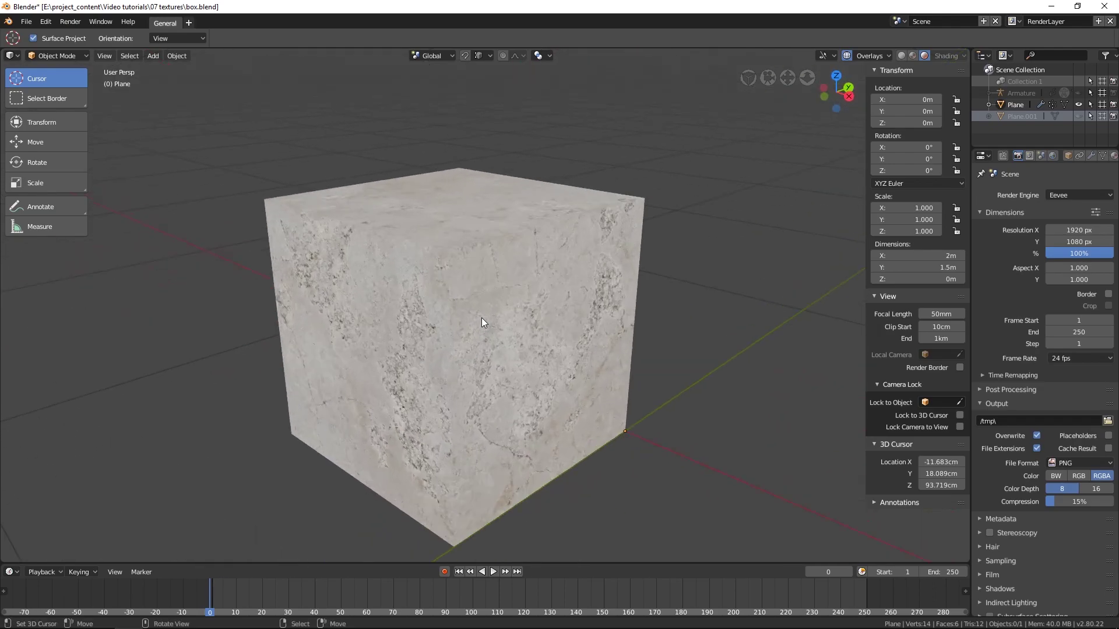
{"action": "scroll", "coordinate": [460, 316], "scroll_direction": "up", "scroll_amount": 2}
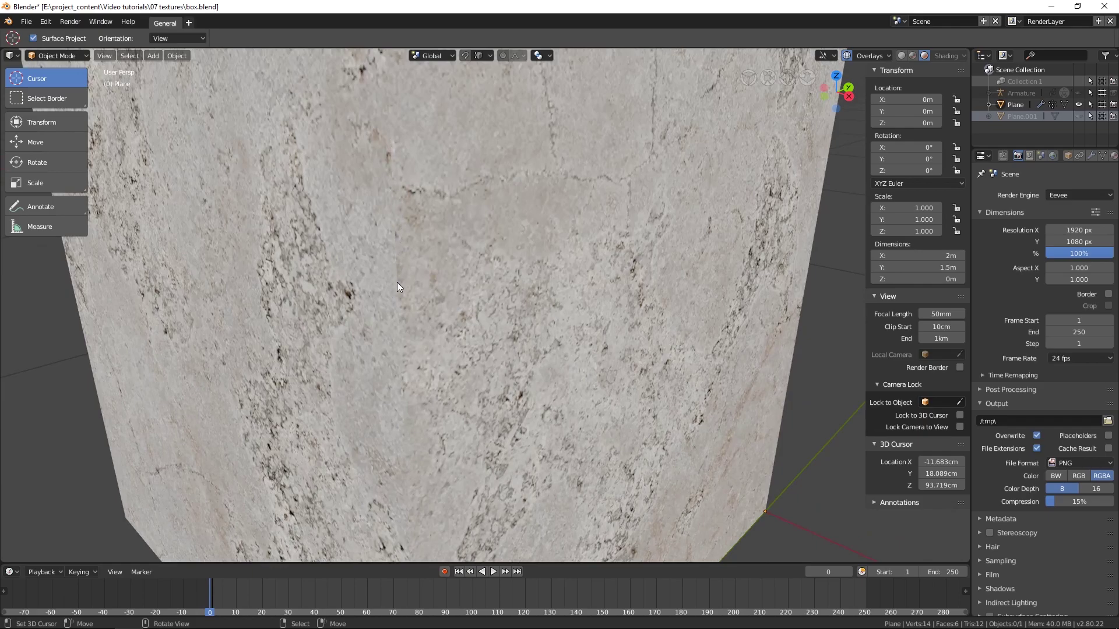
{"action": "middle_click_drag", "start_coordinate": [412, 392], "coordinate": [485, 352]}
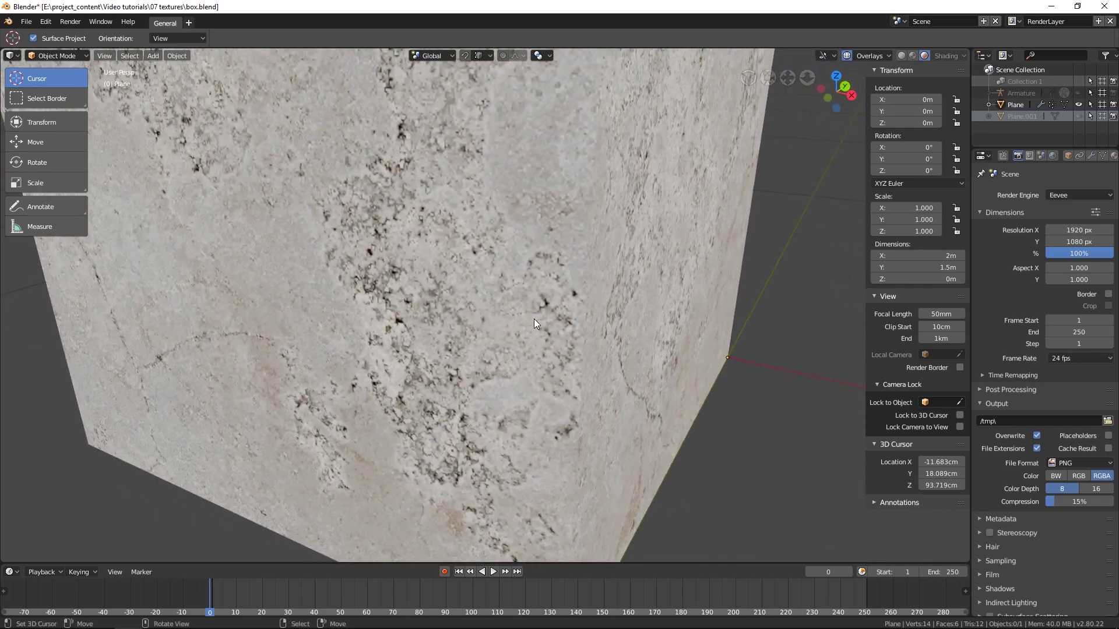
{"action": "middle_click_drag", "start_coordinate": [561, 272], "coordinate": [546, 454]}
{"action": "scroll", "coordinate": [553, 280], "scroll_direction": "down", "scroll_amount": 3}
{"action": "middle_click_drag", "start_coordinate": [552, 260], "coordinate": [511, 275]}
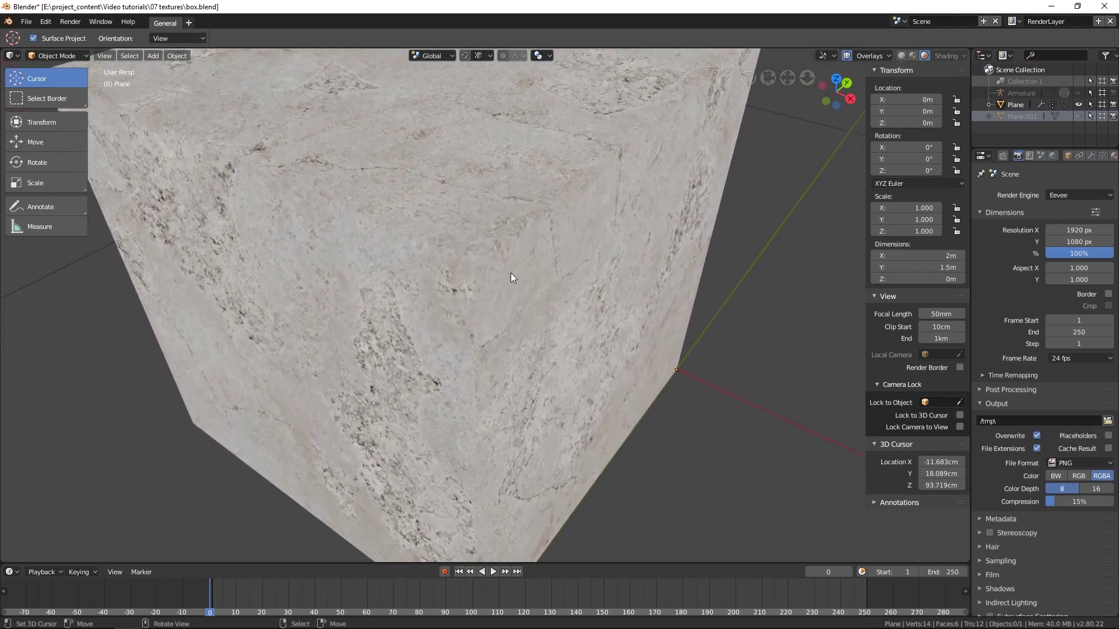
{"action": "mouse_move", "coordinate": [487, 342]}
{"action": "middle_mouse_down"}
{"action": "mouse_move", "coordinate": [472, 345]}
{"action": "mouse_move", "coordinate": [526, 327]}
{"action": "mouse_move", "coordinate": [508, 344]}
{"action": "middle_mouse_up"}
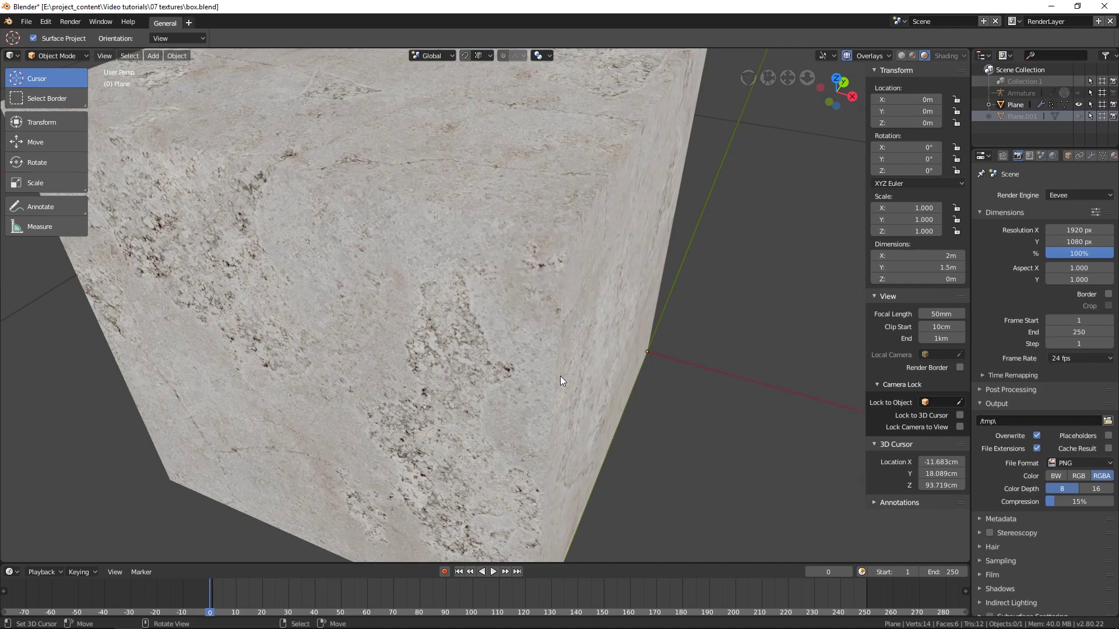
{"action": "scroll", "coordinate": [561, 397], "scroll_direction": "down", "scroll_amount": 4}
{"action": "scroll", "coordinate": [508, 326], "scroll_direction": "down", "scroll_amount": 3}
{"action": "middle_click_drag", "start_coordinate": [510, 336], "coordinate": [570, 335]}
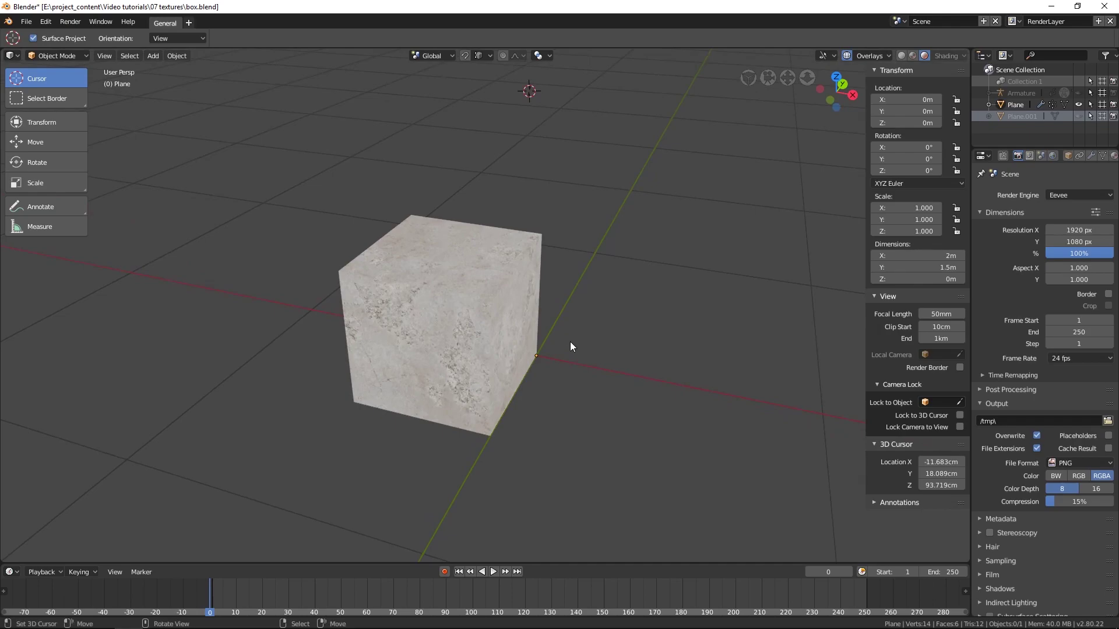
{"action": "mouse_move", "coordinate": [212, 600]}
{"action": "left_mouse_down"}
{"action": "mouse_move", "coordinate": [787, 610]}
{"action": "mouse_move", "coordinate": [210, 611]}
{"action": "left_mouse_up"}
{"action": "middle_click_drag", "start_coordinate": [581, 369], "coordinate": [599, 173]}
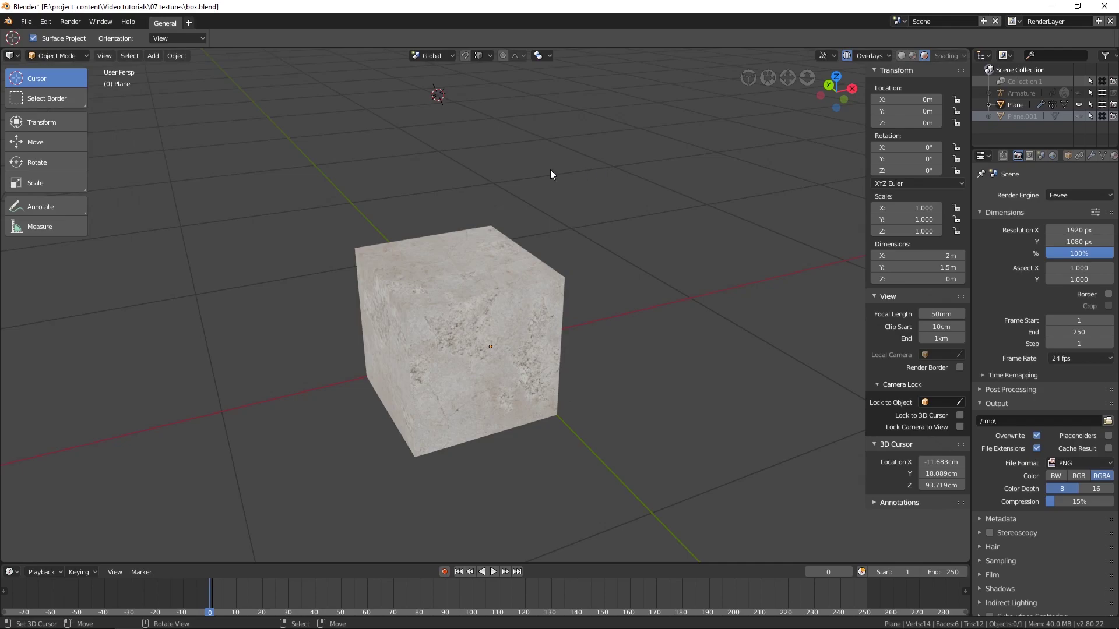
Create a new file with the default cube scene.
{"action": "left_click", "coordinate": [27, 22]}
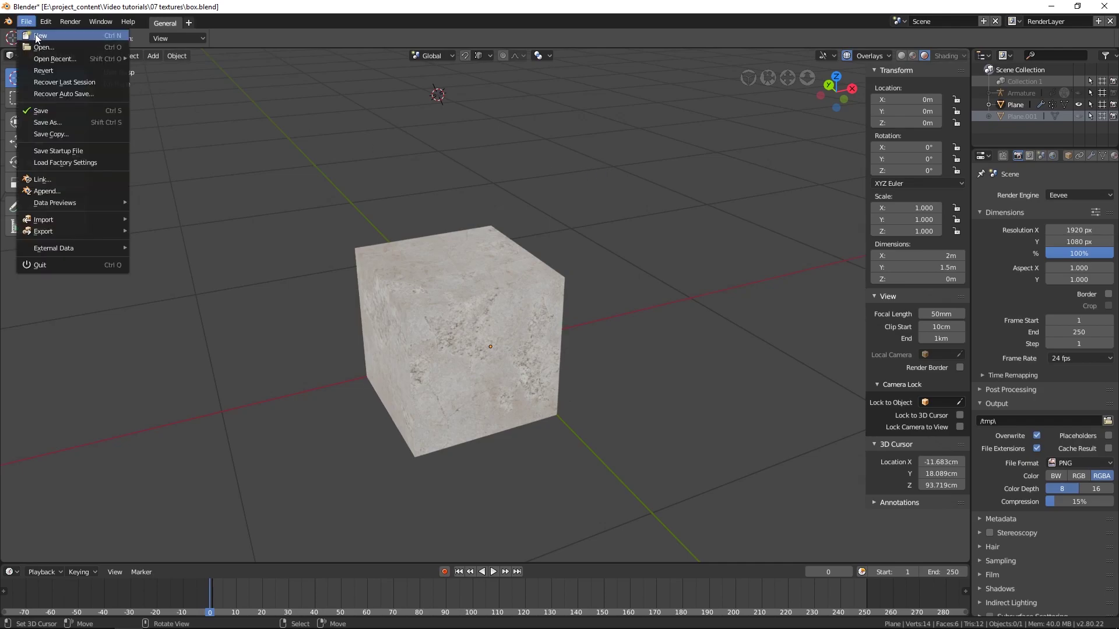
{"action": "left_click", "coordinate": [38, 36]}
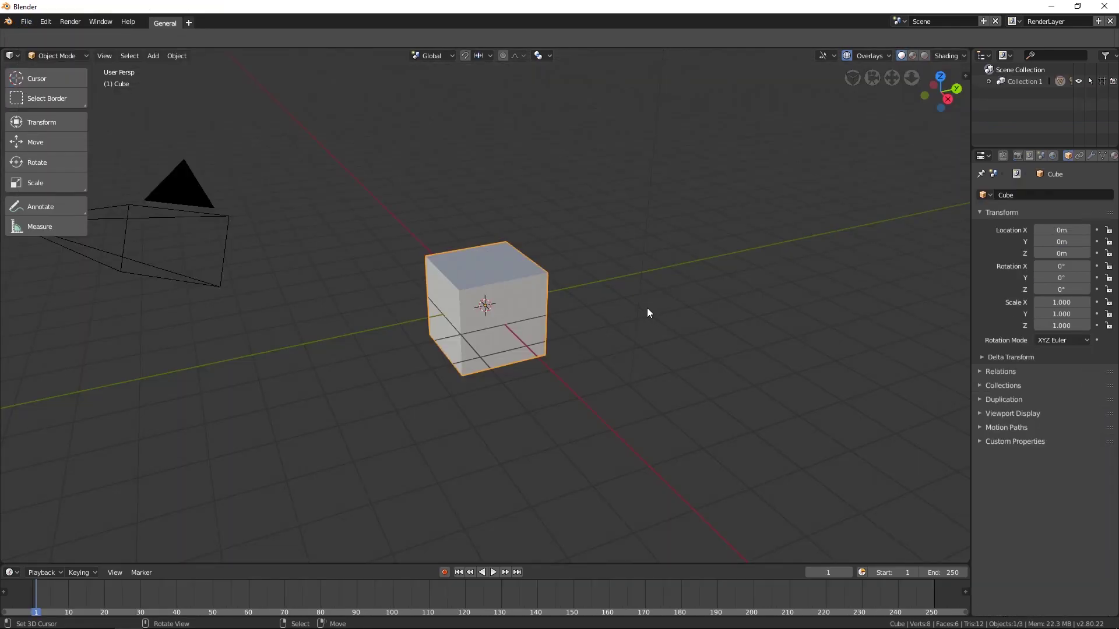
{"action": "middle_click_drag", "start_coordinate": [627, 297], "coordinate": [532, 263]}
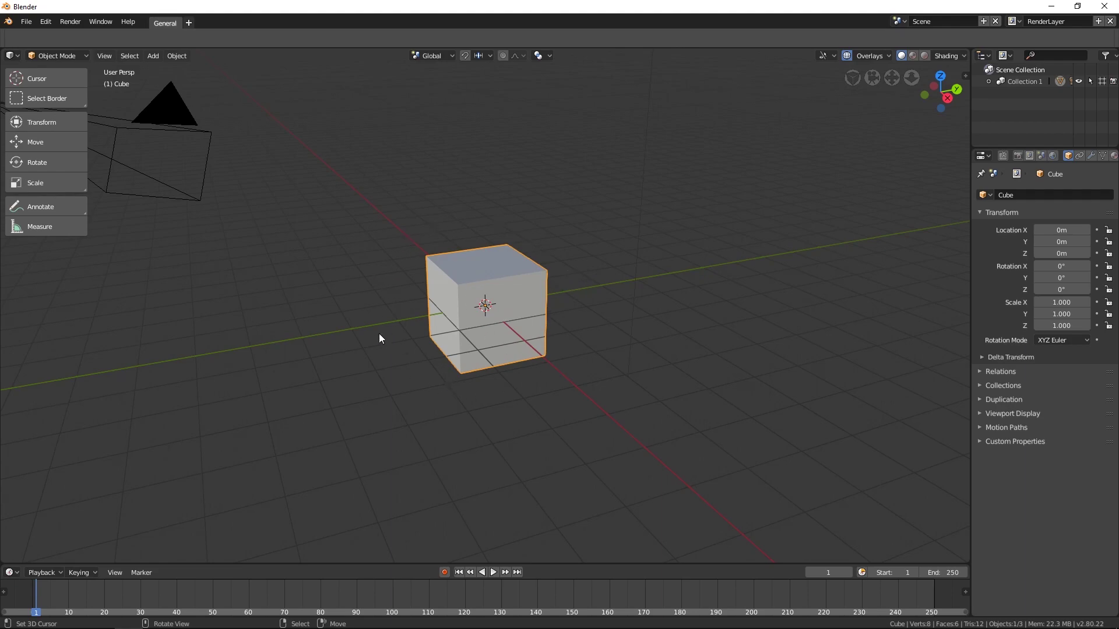
{"action": "middle_click_drag", "start_coordinate": [570, 233], "coordinate": [583, 255]}
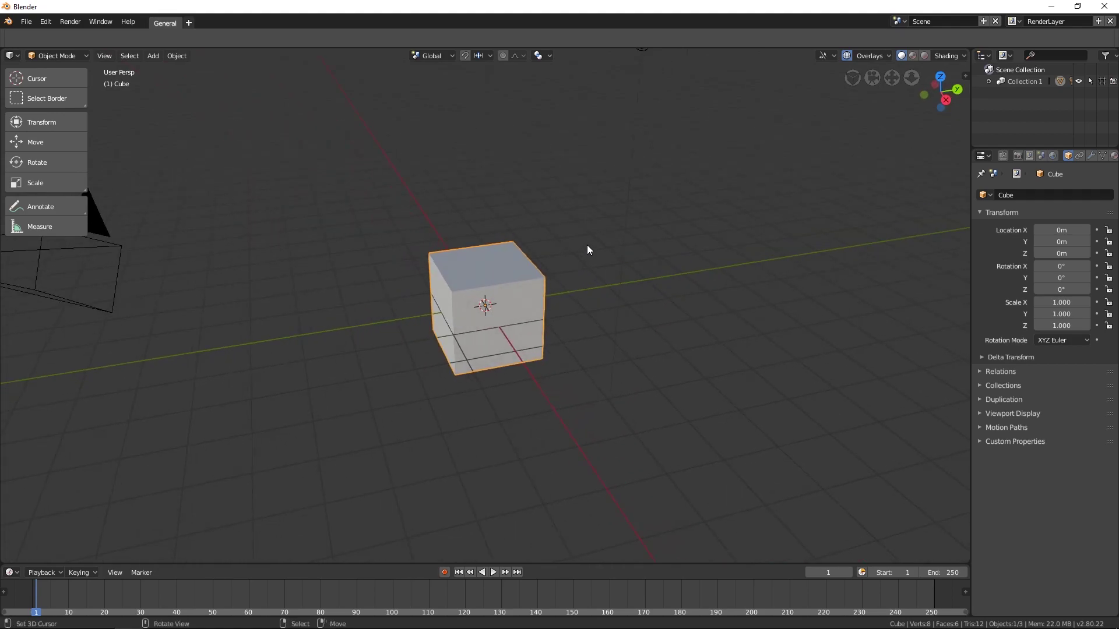
Move the default cube up 1 m along the global Z axis.
{"action": "key", "text": "g"}
{"action": "key", "text": "z"}
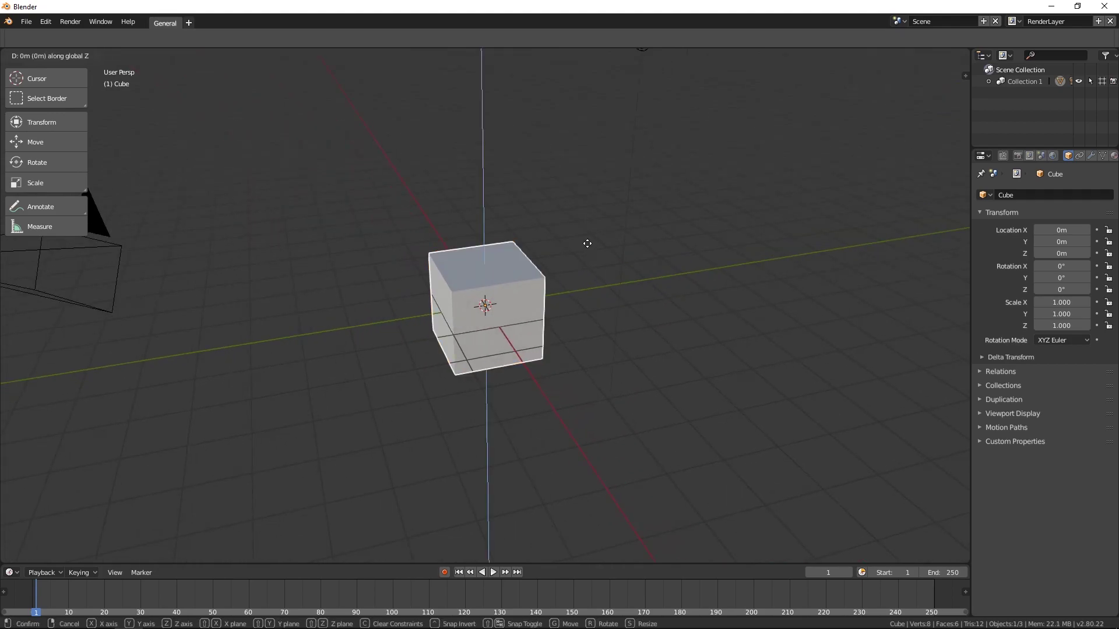
{"action": "key", "text": "1"}
{"action": "key", "text": "Return"}
{"action": "middle_click_drag", "start_coordinate": [588, 243], "coordinate": [529, 291]}
{"action": "scroll", "coordinate": [568, 308], "scroll_direction": "up", "scroll_amount": 3}
Enlarge the Outliner area in width and height and switch it to the UV/Image Editor.
{"action": "left_click_drag", "start_coordinate": [968, 128], "coordinate": [628, 127]}
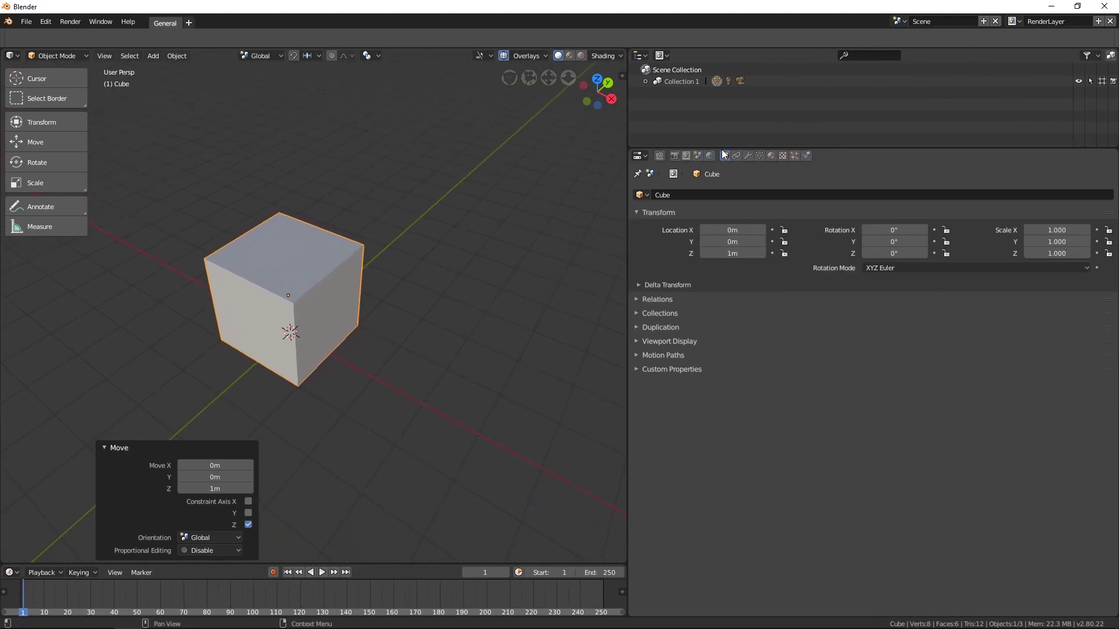
{"action": "left_click_drag", "start_coordinate": [726, 145], "coordinate": [705, 339]}
{"action": "left_click", "coordinate": [643, 54]}
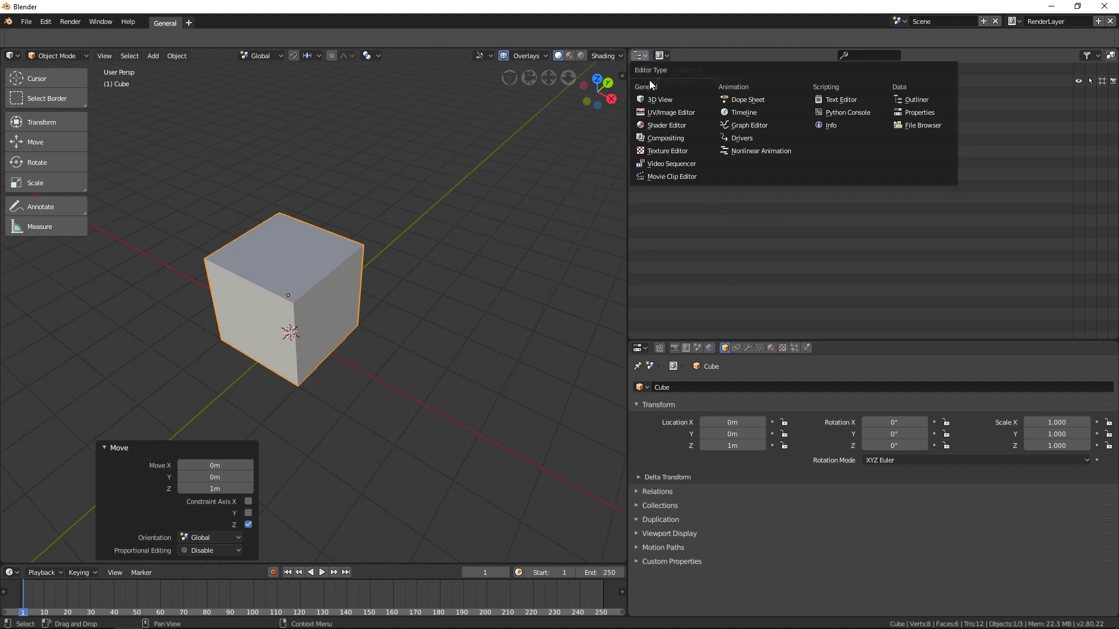
{"action": "left_click", "coordinate": [655, 114]}
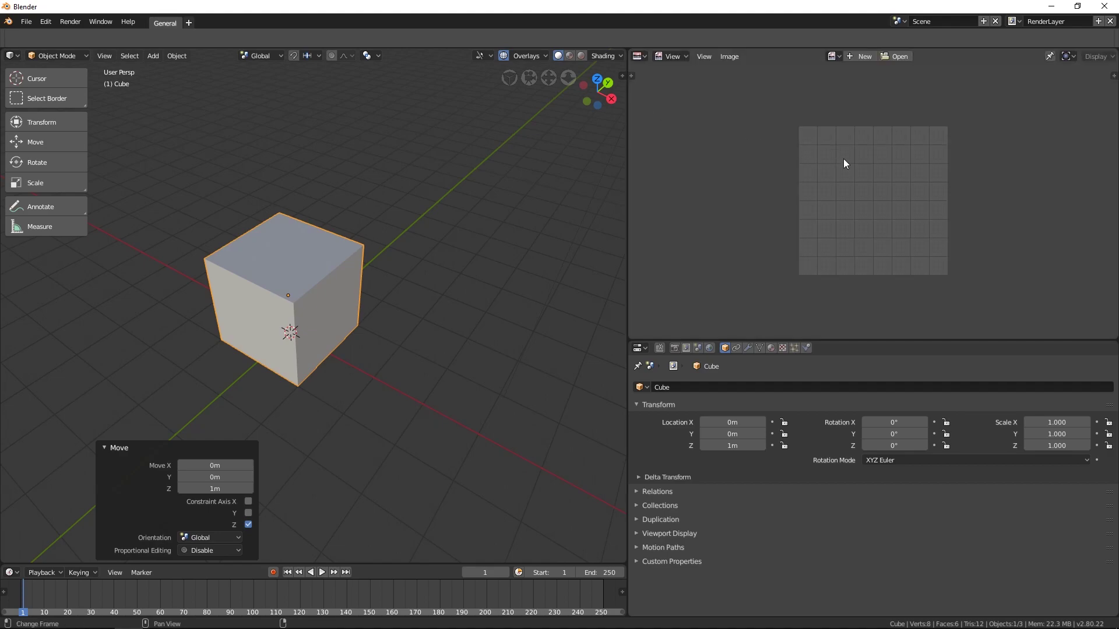
{"action": "scroll", "coordinate": [845, 159], "scroll_direction": "up", "scroll_amount": 2}
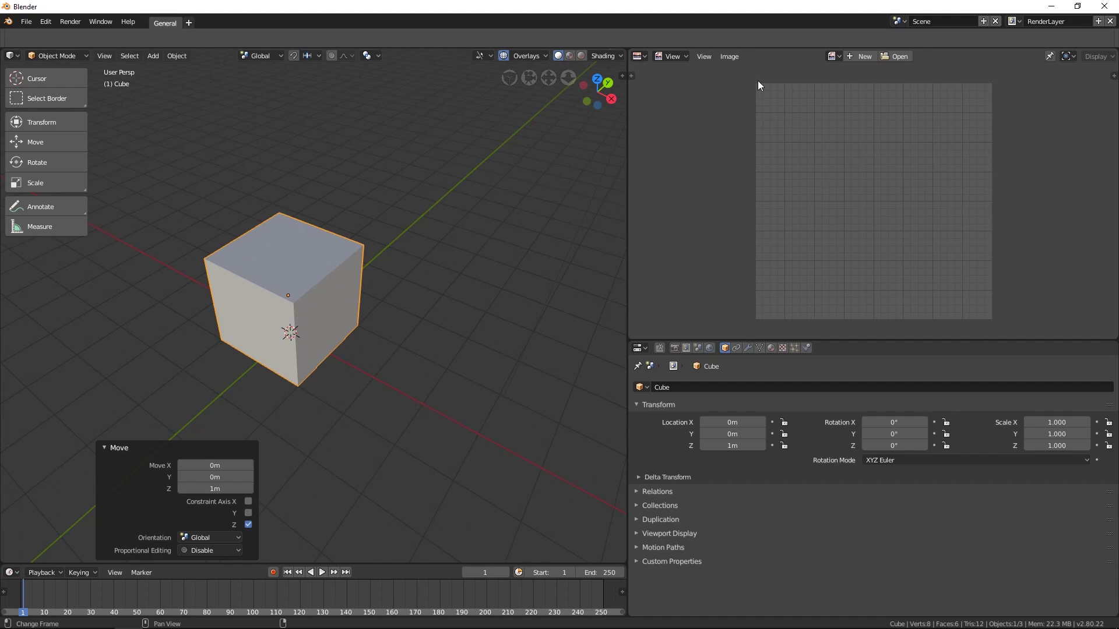
{"action": "middle_click_drag", "start_coordinate": [758, 80], "coordinate": [762, 82]}
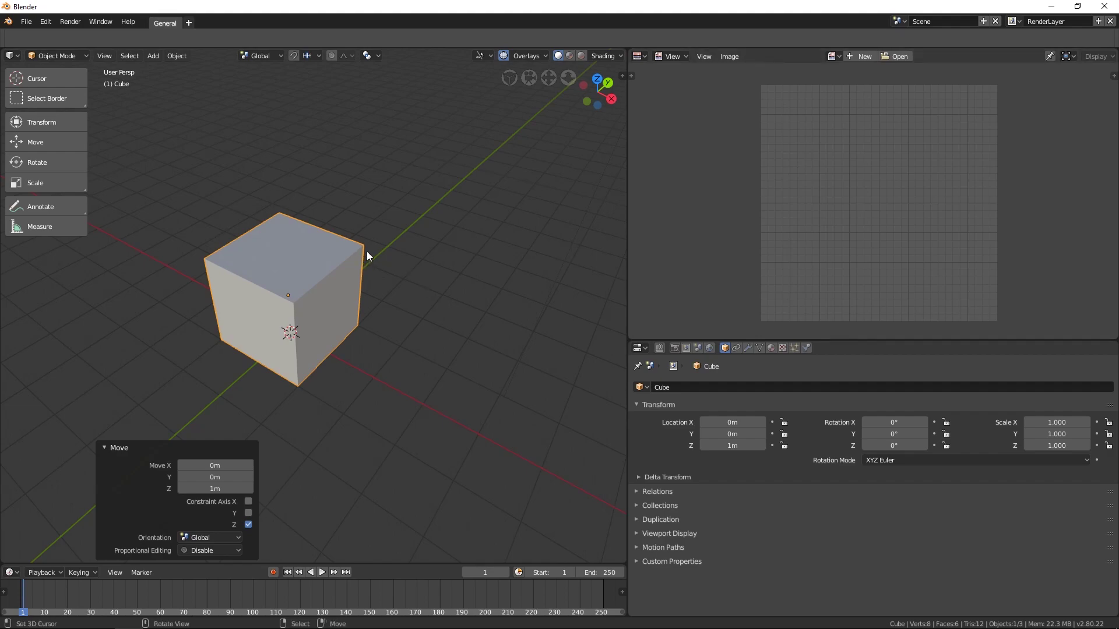
In Edit Mode, select three top, two vertical and two bottom edges of the cube and mark them as seams.
{"action": "mouse_move", "coordinate": [397, 222]}
{"action": "middle_mouse_down", "text": "shift"}
{"action": "mouse_move", "coordinate": [419, 205]}
{"action": "mouse_move", "coordinate": [384, 219]}
{"action": "middle_mouse_up", "text": "shift"}
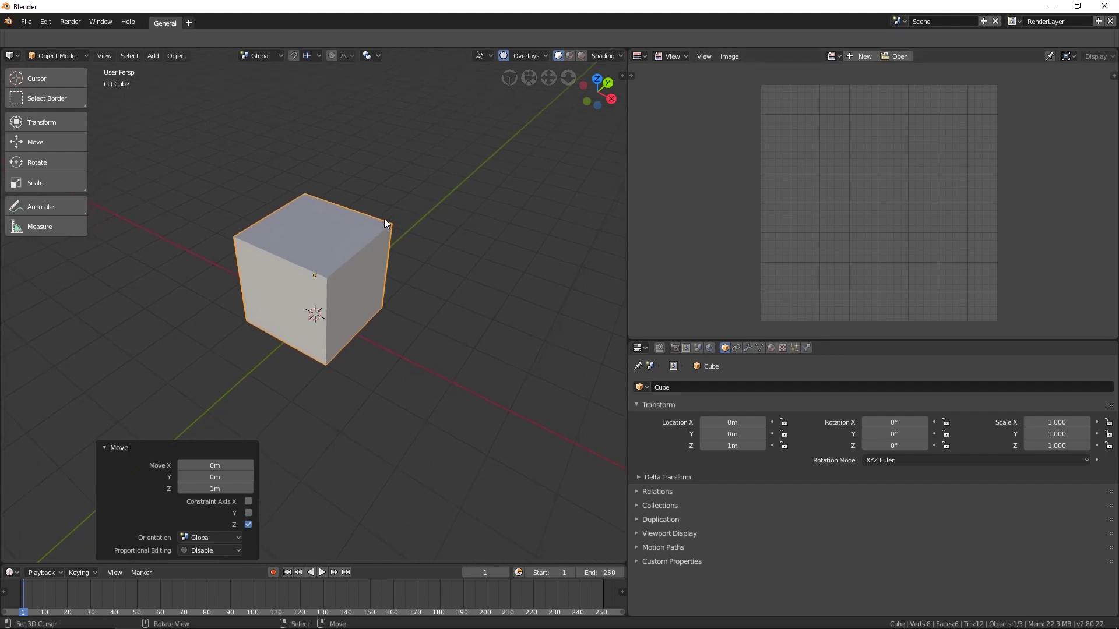
{"action": "key", "text": "Tab"}
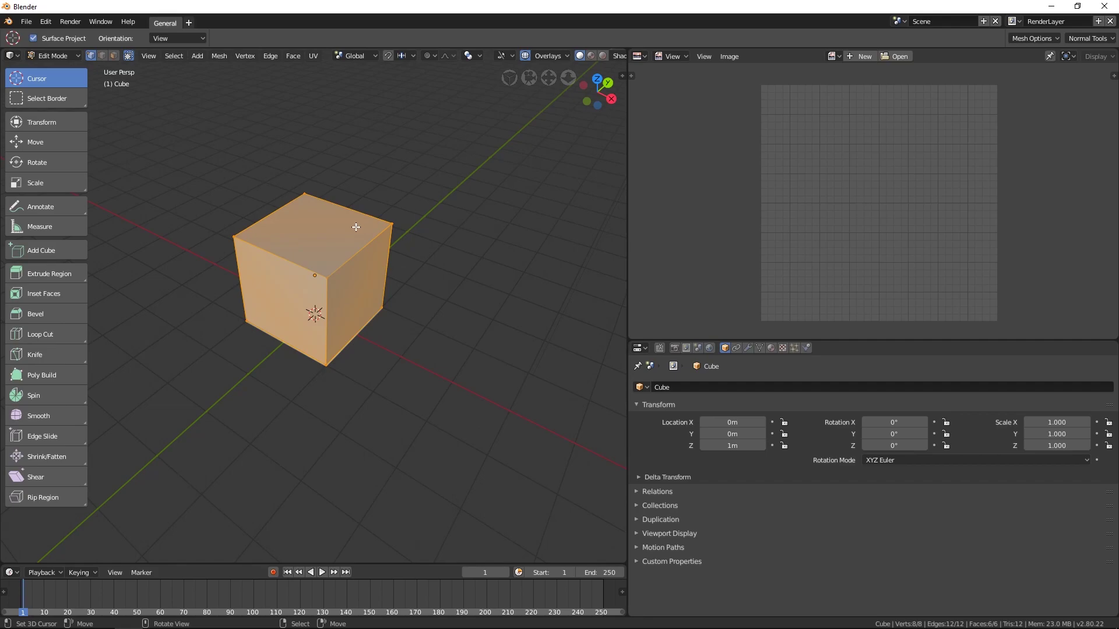
{"action": "left_click", "coordinate": [103, 56]}
{"action": "left_click", "coordinate": [274, 208]}
{"action": "left_click", "coordinate": [278, 258], "text": "shift"}
{"action": "left_click", "coordinate": [358, 252], "text": "shift"}
{"action": "left_click", "coordinate": [365, 338], "text": "shift"}
{"action": "left_click", "coordinate": [323, 329], "text": "shift"}
{"action": "left_click", "coordinate": [252, 292], "text": "shift"}
{"action": "middle_click_drag", "start_coordinate": [251, 292], "coordinate": [241, 222]}
{"action": "left_click", "coordinate": [326, 352], "text": "shift"}
{"action": "left_click", "coordinate": [270, 56]}
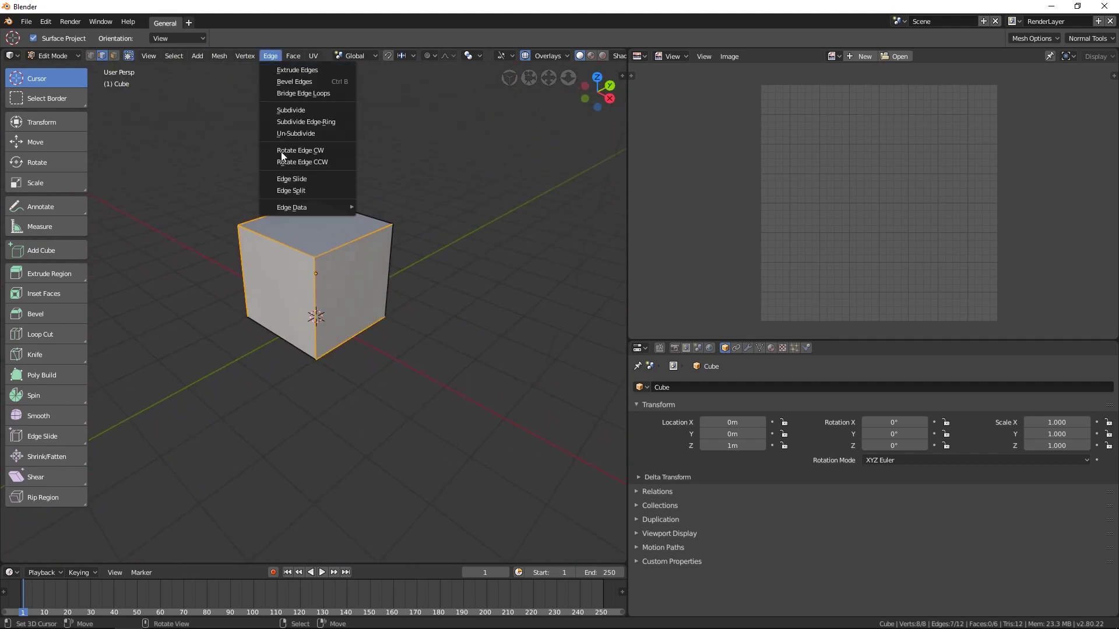
{"action": "mouse_move", "coordinate": [295, 210]}
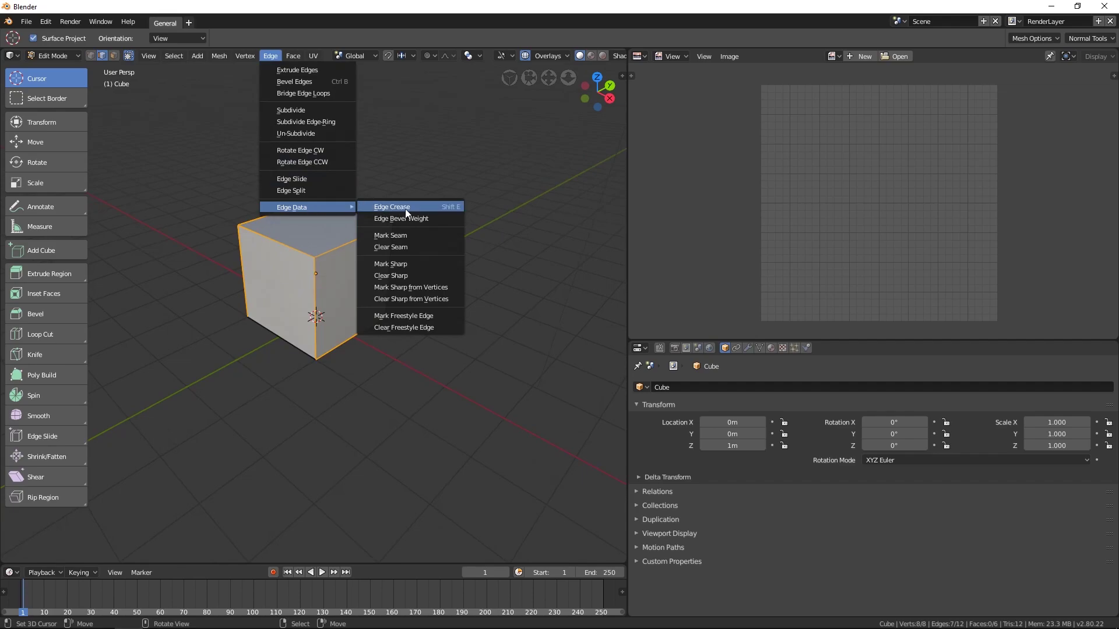
{"action": "left_click", "coordinate": [407, 235]}
Select the entire cube mesh and unwrap it along the marked seams.
{"action": "middle_click_drag", "start_coordinate": [323, 234], "coordinate": [324, 196]}
{"action": "key", "text": "a"}
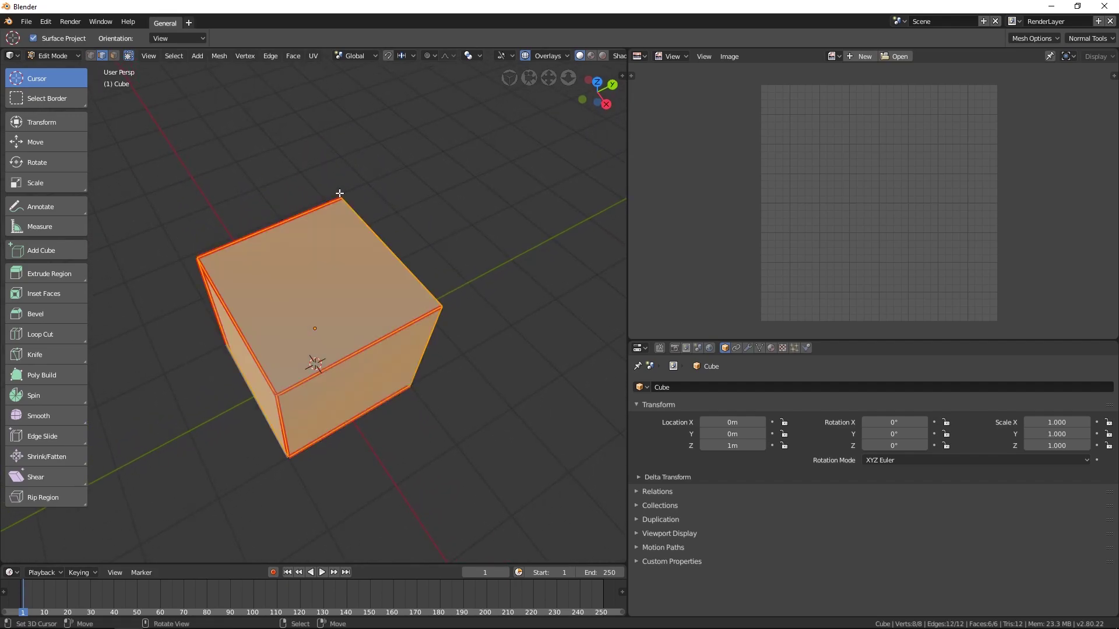
{"action": "left_click", "coordinate": [314, 55]}
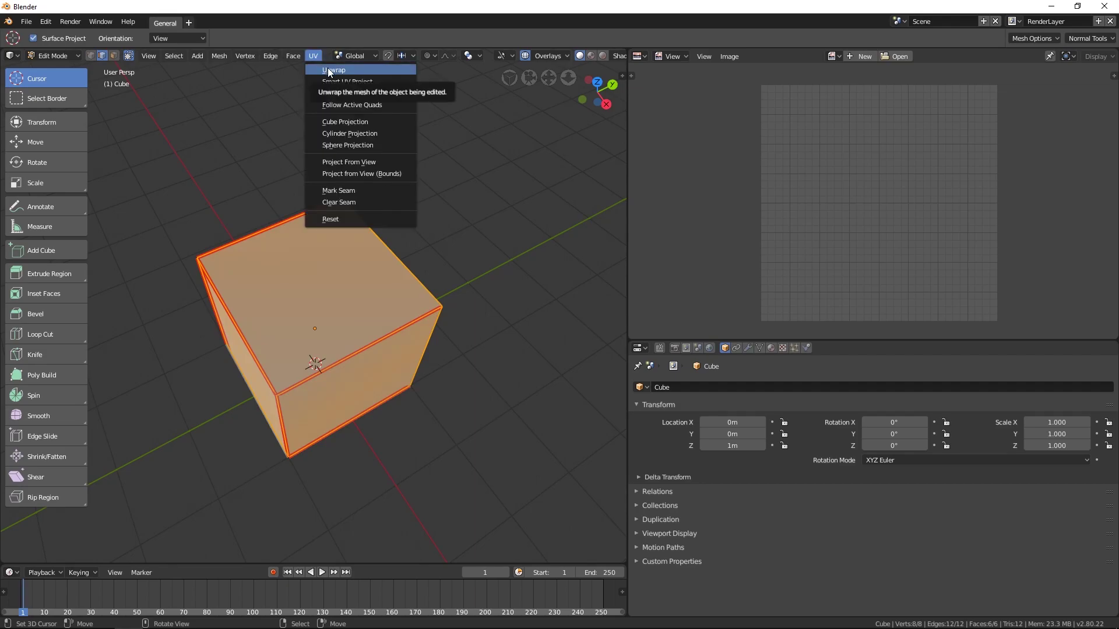
{"action": "left_click", "coordinate": [328, 70]}
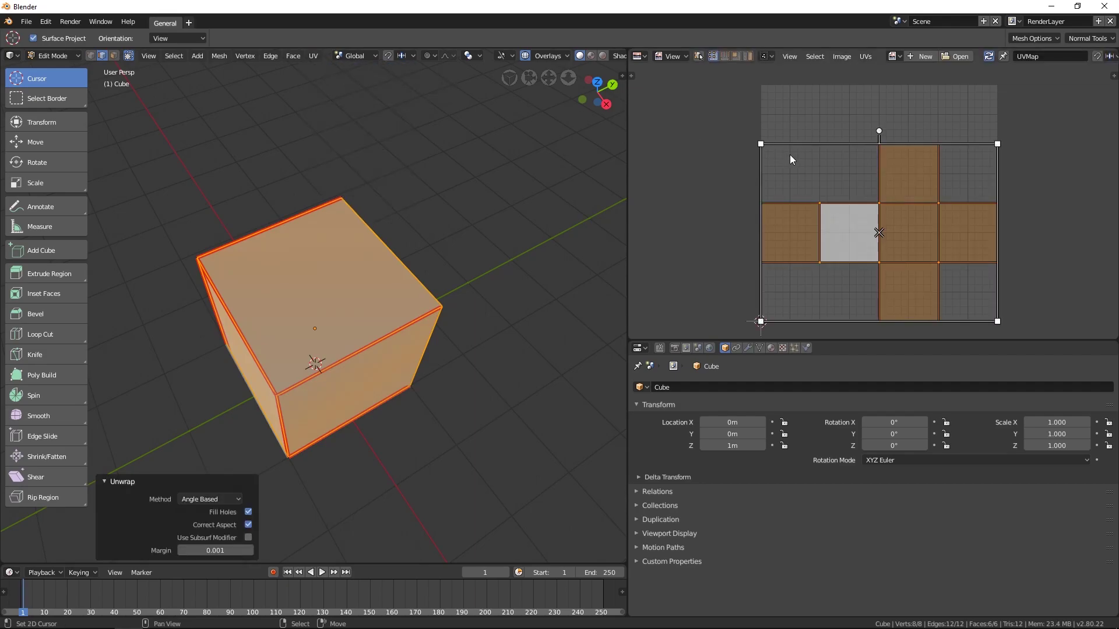
Select individual corner vertices of the unwrapped cube layout in the UV/Image Editor.
{"action": "middle_click_drag", "start_coordinate": [936, 115], "coordinate": [934, 108]}
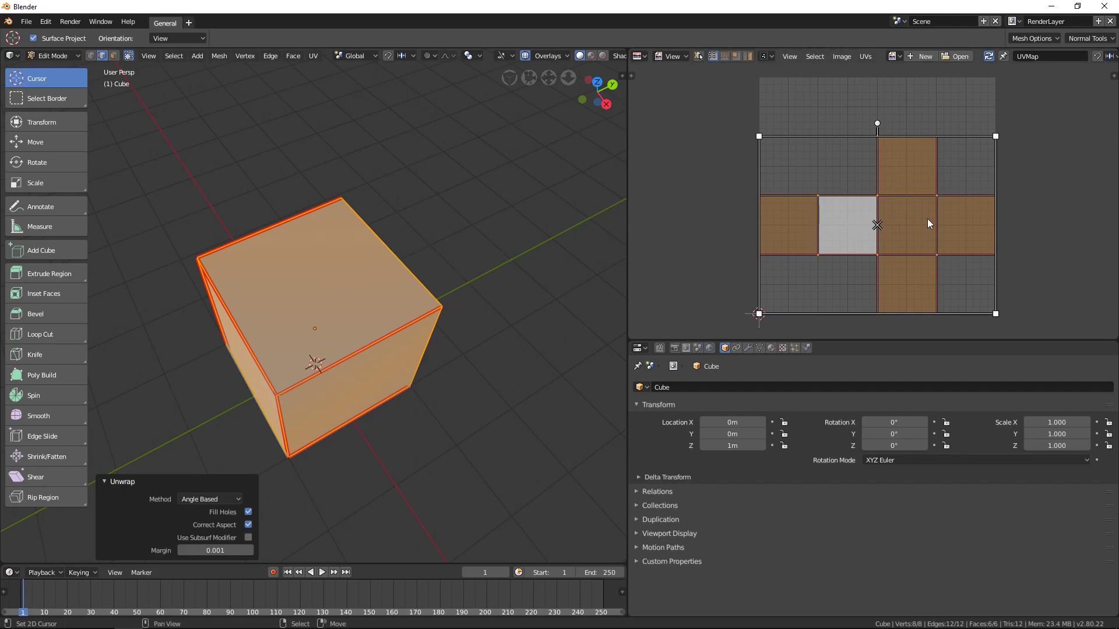
{"action": "mouse_move", "coordinate": [898, 221]}
{"action": "middle_mouse_down"}
{"action": "mouse_move", "coordinate": [882, 193]}
{"action": "mouse_move", "coordinate": [895, 221]}
{"action": "mouse_move", "coordinate": [905, 215]}
{"action": "mouse_move", "coordinate": [899, 237]}
{"action": "middle_mouse_up"}
{"action": "left_click", "coordinate": [928, 197]}
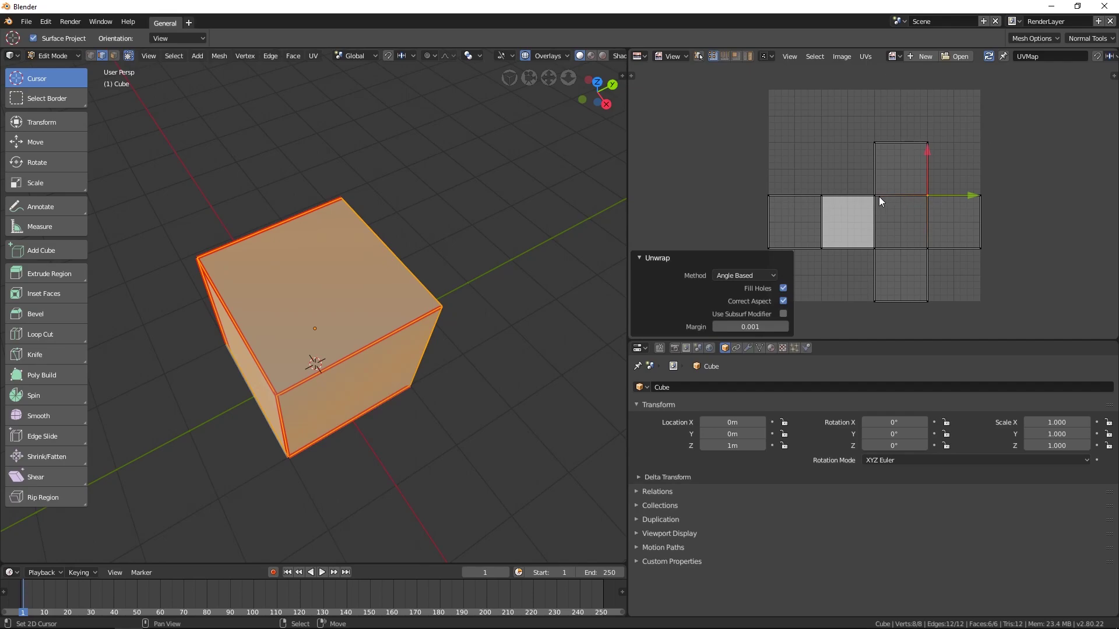
{"action": "left_click", "coordinate": [874, 144]}
{"action": "left_click", "coordinate": [934, 200]}
Select the entire unwrapped layout in the UV/Image Editor and try rotating and scaling it.
{"action": "left_click_drag", "start_coordinate": [1048, 106], "coordinate": [728, 332]}
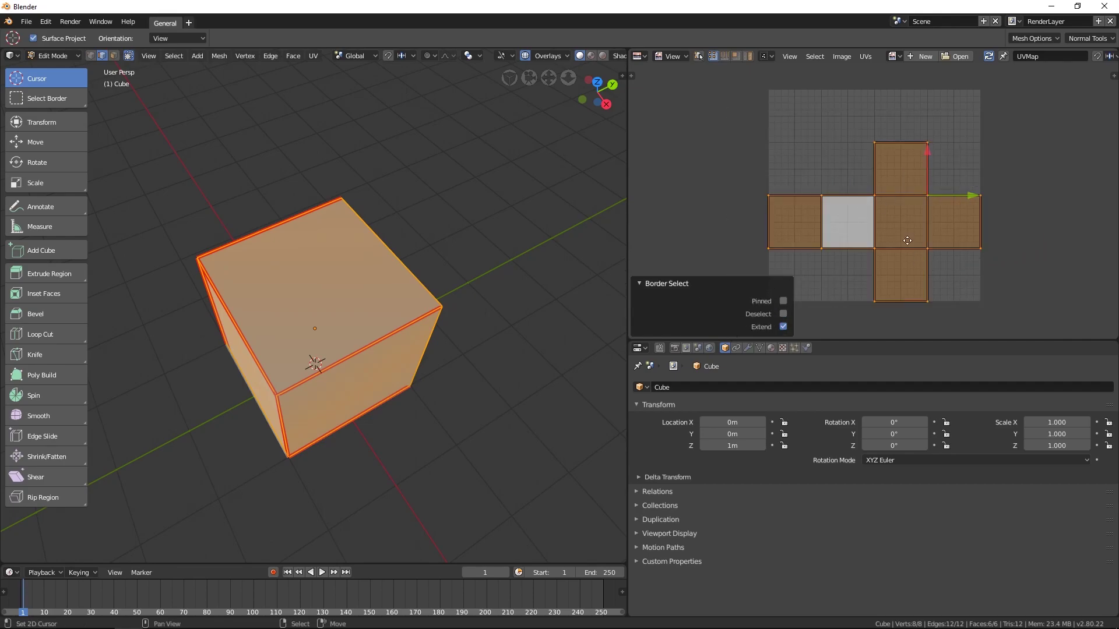
{"action": "key", "text": "r"}
{"action": "key", "text": "Escape"}
{"action": "key", "text": "s"}
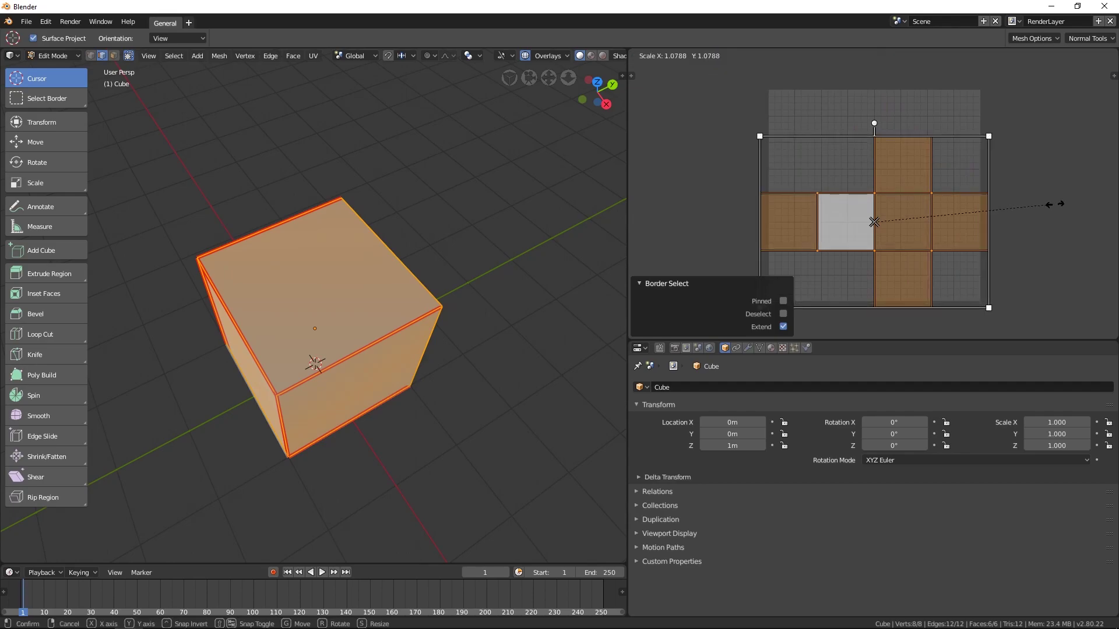
{"action": "key", "text": "Escape"}
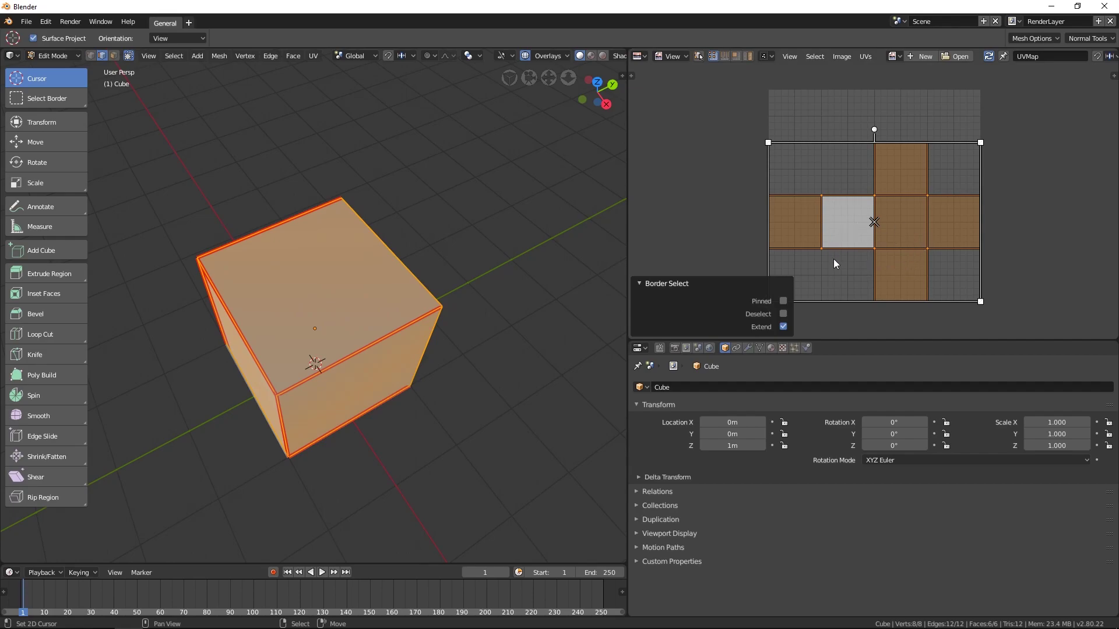
Switch the UV selection mode in the UV/Image Editor to Island.
{"action": "key", "text": "Home"}
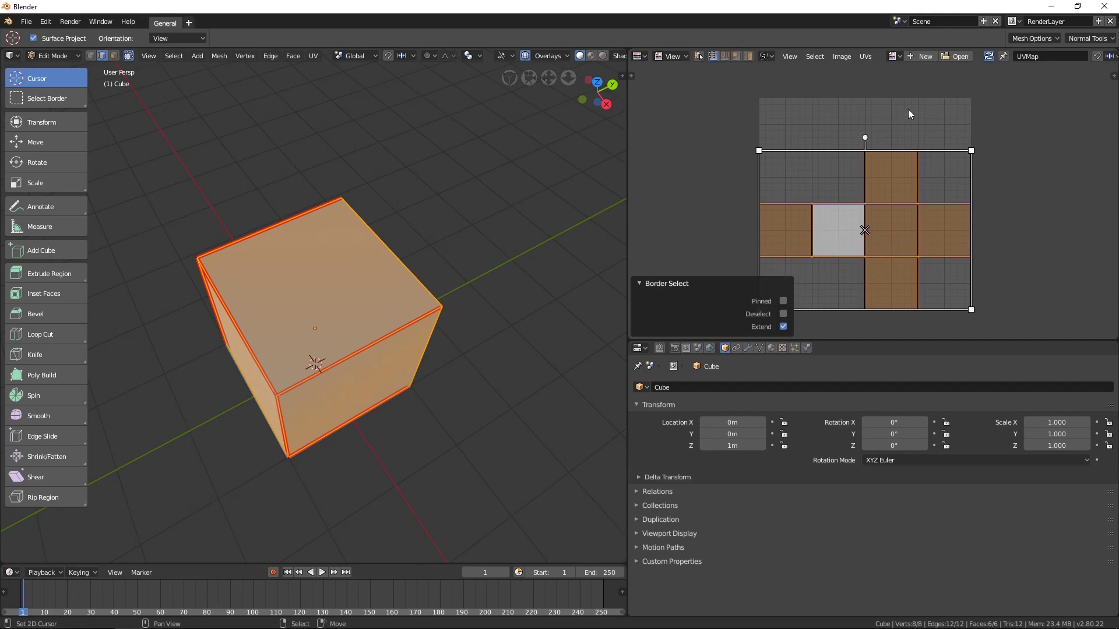
{"action": "scroll", "coordinate": [1031, 56], "scroll_direction": "down", "scroll_amount": 3}
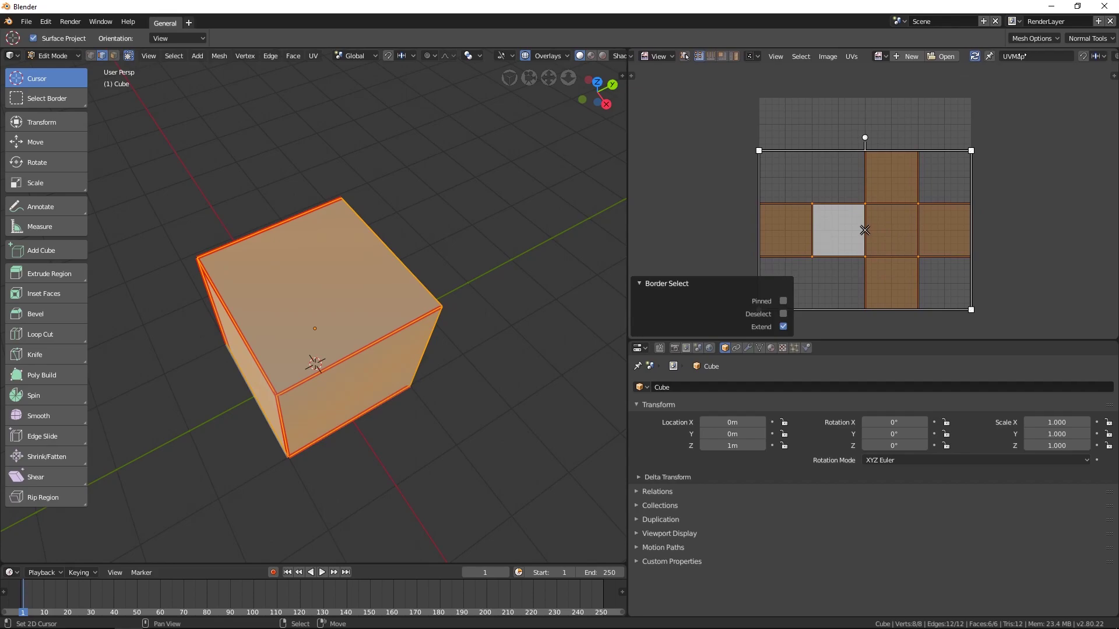
{"action": "scroll", "coordinate": [1023, 56], "scroll_direction": "up", "scroll_amount": 3}
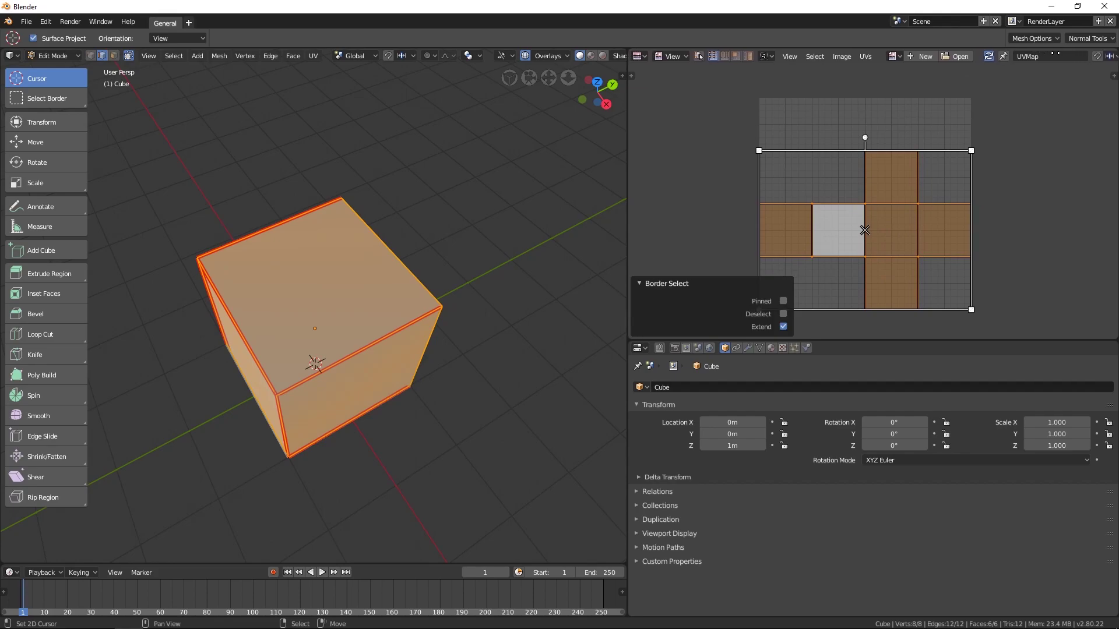
{"action": "scroll", "coordinate": [1010, 53], "scroll_direction": "down", "scroll_amount": 3}
{"action": "scroll", "coordinate": [1010, 52], "scroll_direction": "up", "scroll_amount": 3}
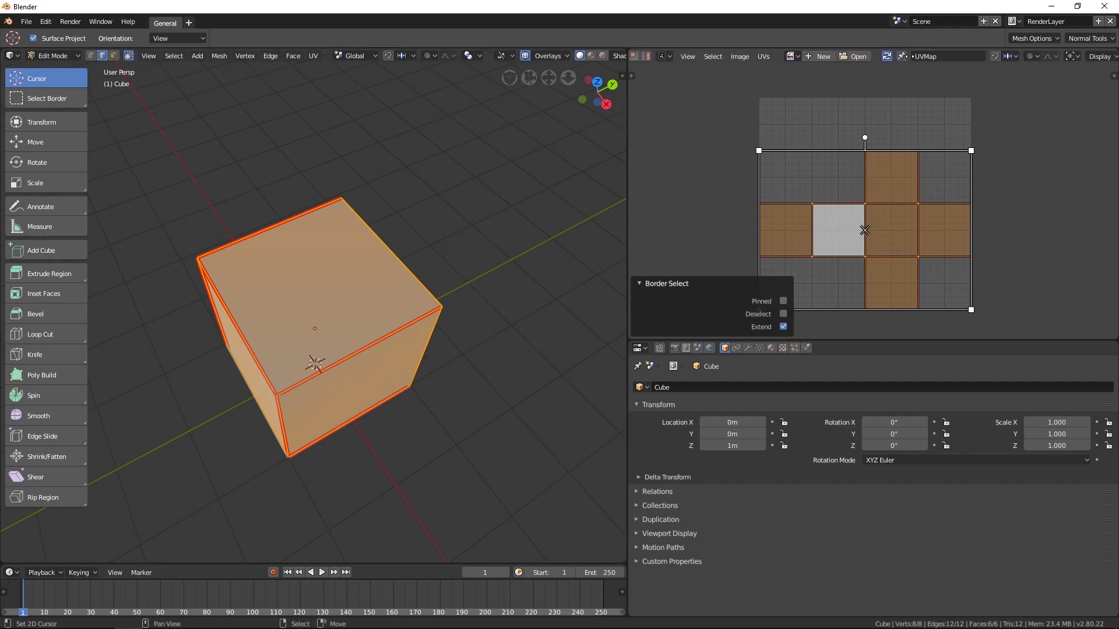
{"action": "scroll", "coordinate": [1019, 53], "scroll_direction": "down", "scroll_amount": 3}
{"action": "scroll", "coordinate": [1028, 56], "scroll_direction": "up", "scroll_amount": 3}
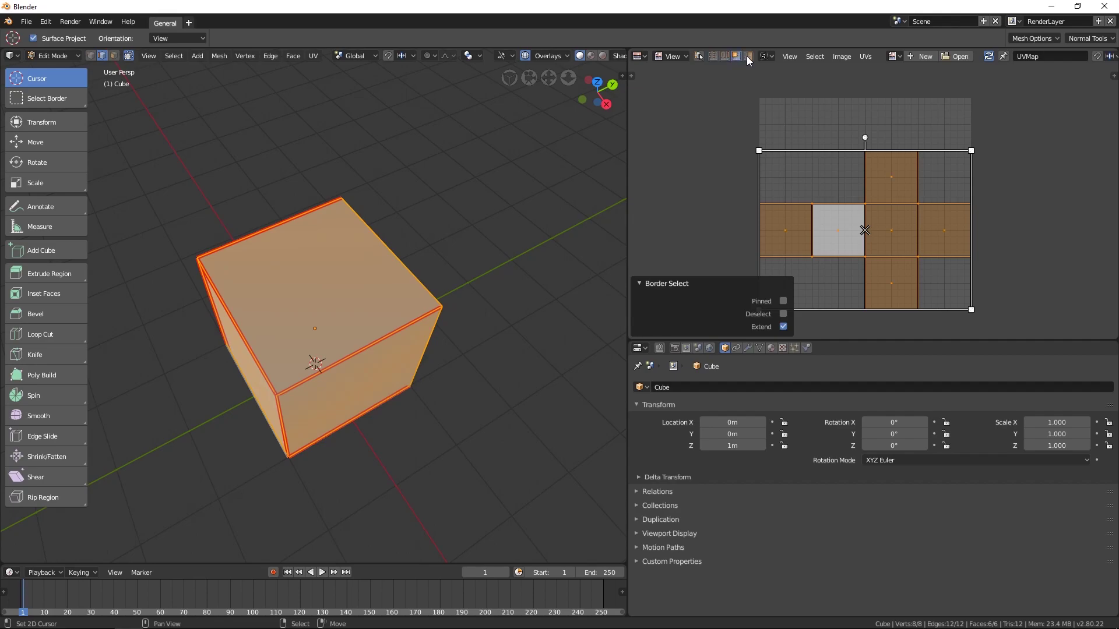
{"action": "left_click", "coordinate": [737, 57]}
Mark the unmarked front edge of the cube's underside as an additional seam.
{"action": "middle_click_drag", "start_coordinate": [412, 307], "coordinate": [420, 338]}
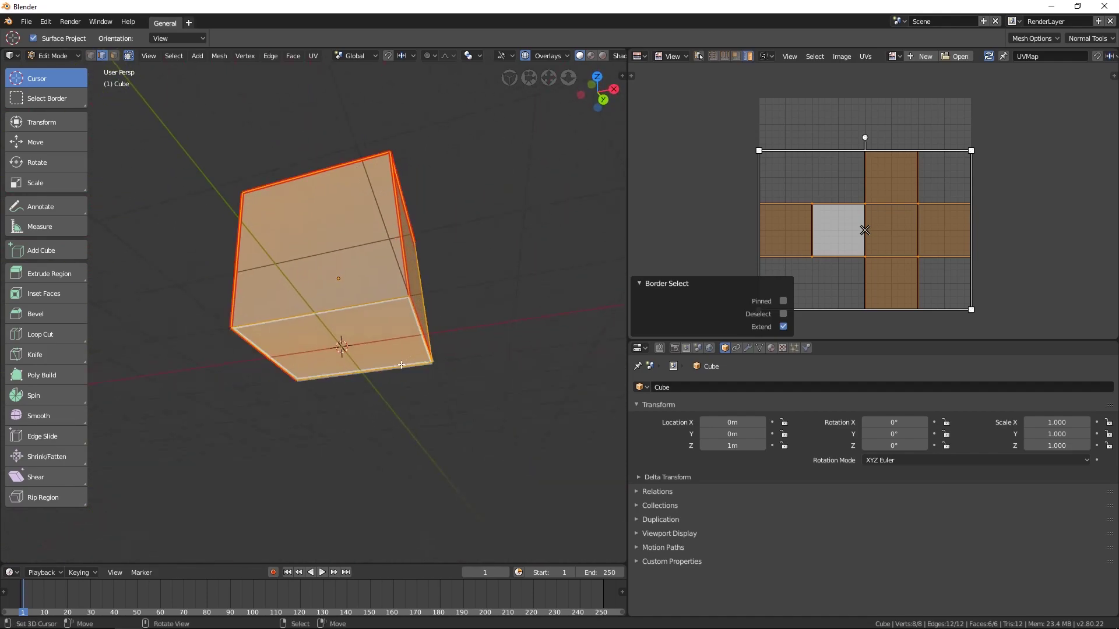
{"action": "left_click", "coordinate": [391, 370]}
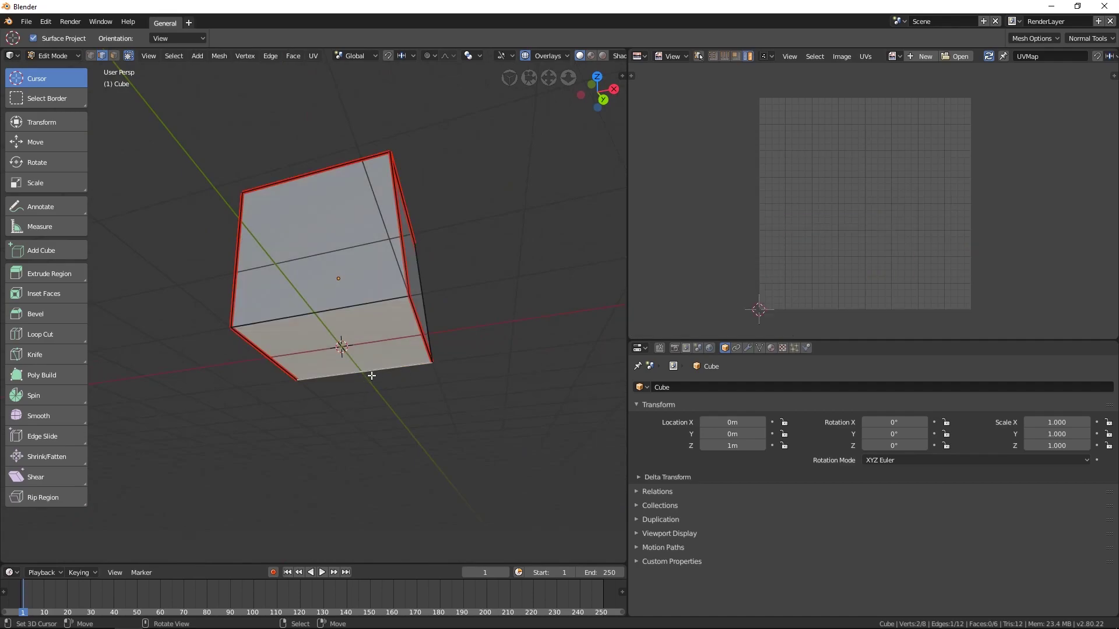
{"action": "left_click", "coordinate": [275, 56]}
{"action": "mouse_move", "coordinate": [298, 207]}
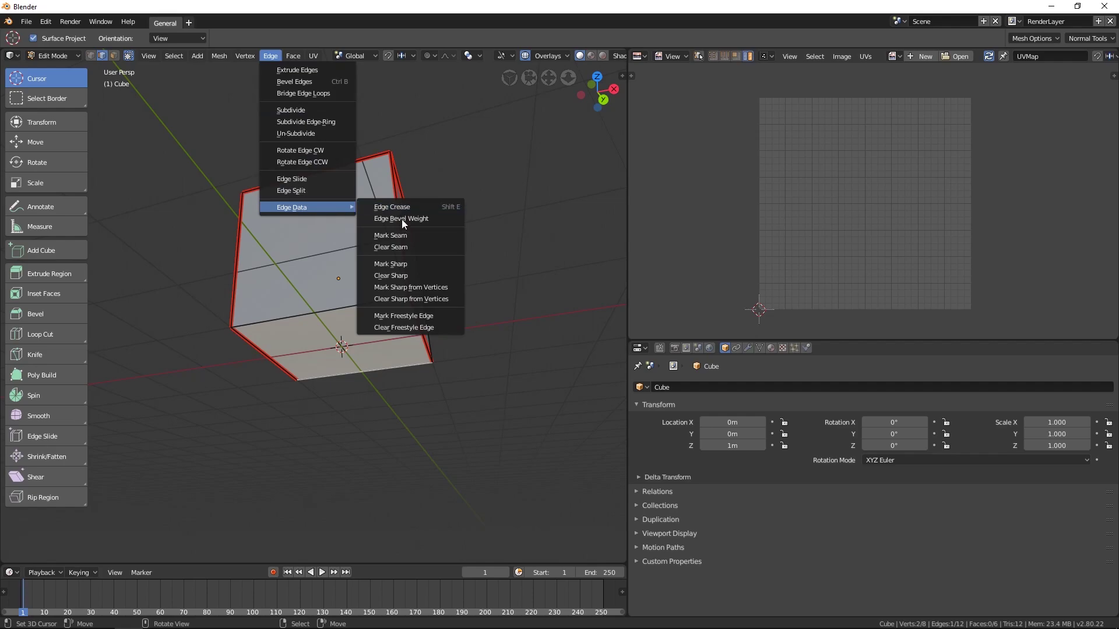
{"action": "left_click", "coordinate": [402, 236]}
{"action": "middle_click_drag", "start_coordinate": [483, 252], "coordinate": [419, 271]}
{"action": "middle_click_drag", "start_coordinate": [367, 324], "coordinate": [347, 248]}
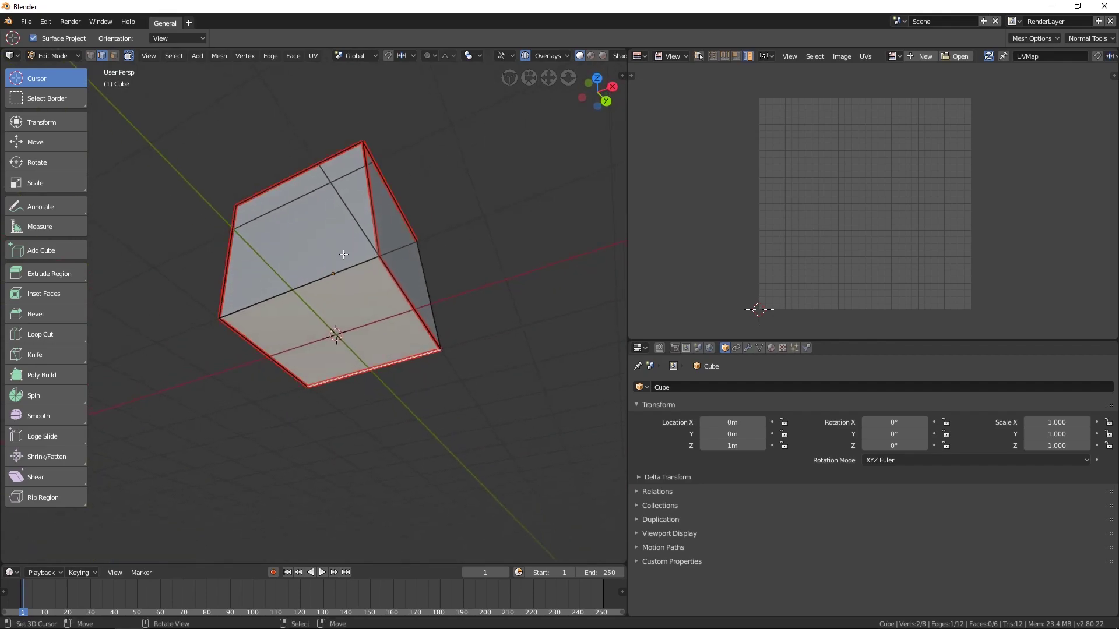
Select the whole cube mesh and unwrap it again with the additional seam.
{"action": "key", "text": "alt+a"}
{"action": "key", "text": "a"}
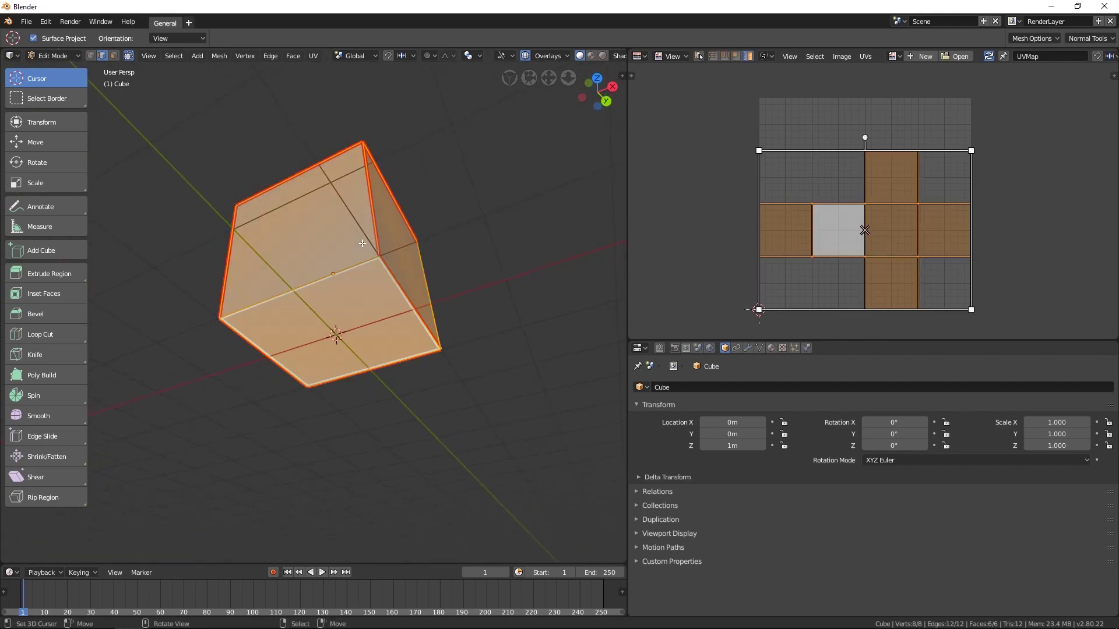
{"action": "left_click", "coordinate": [313, 56]}
{"action": "left_click", "coordinate": [320, 67]}
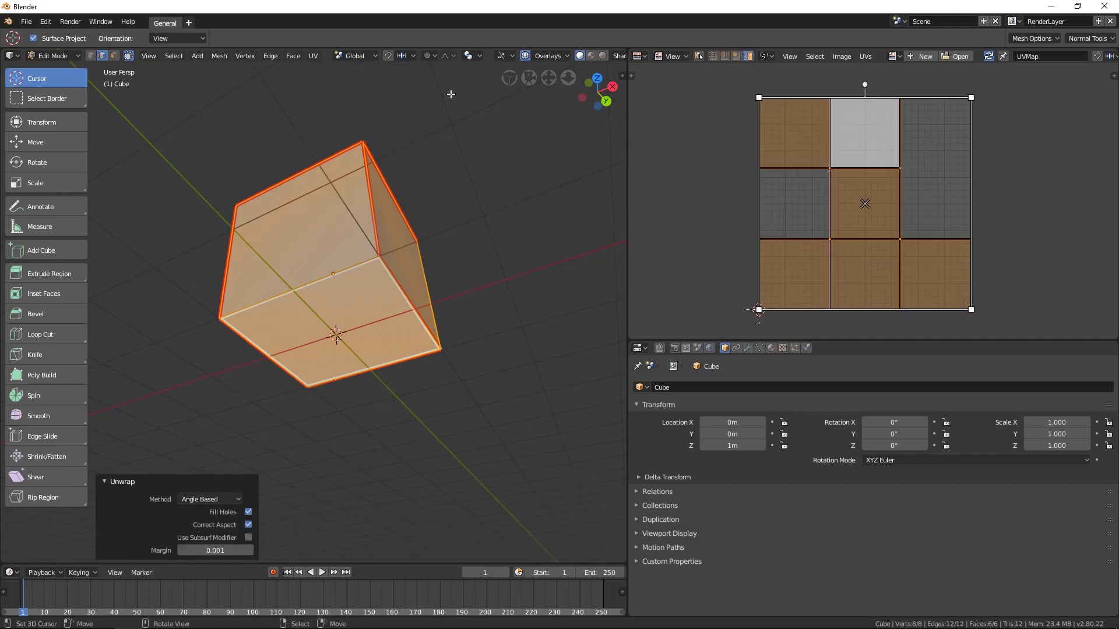
Try out island selection on the separate parts of the new UV layout.
{"action": "right_click", "coordinate": [837, 119]}
{"action": "right_click", "coordinate": [873, 236]}
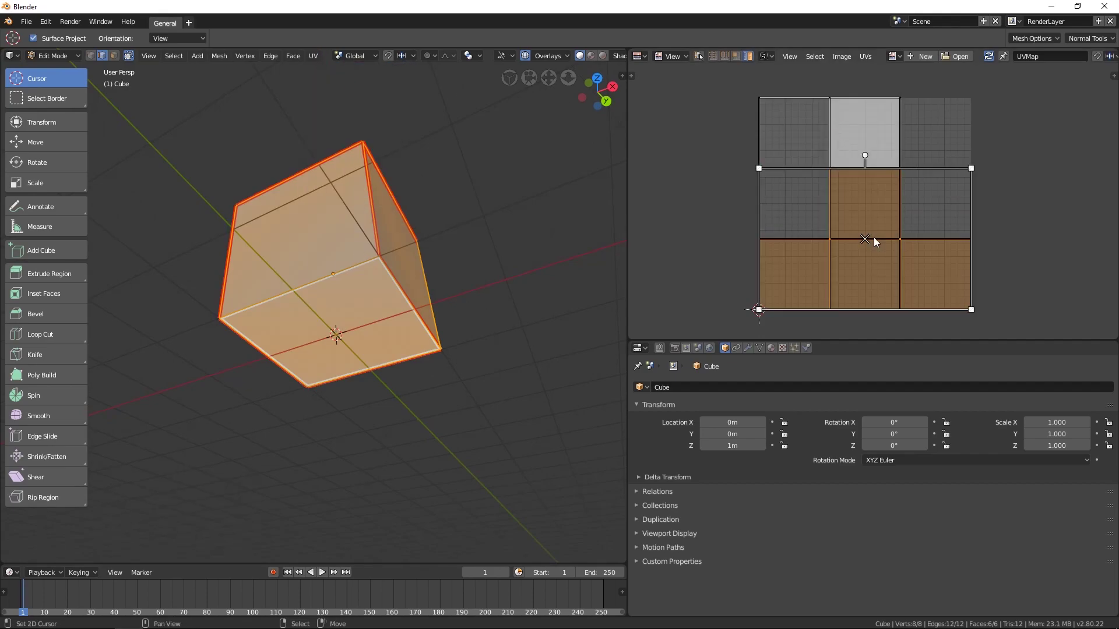
{"action": "right_click", "coordinate": [817, 128]}
{"action": "right_click", "coordinate": [875, 241]}
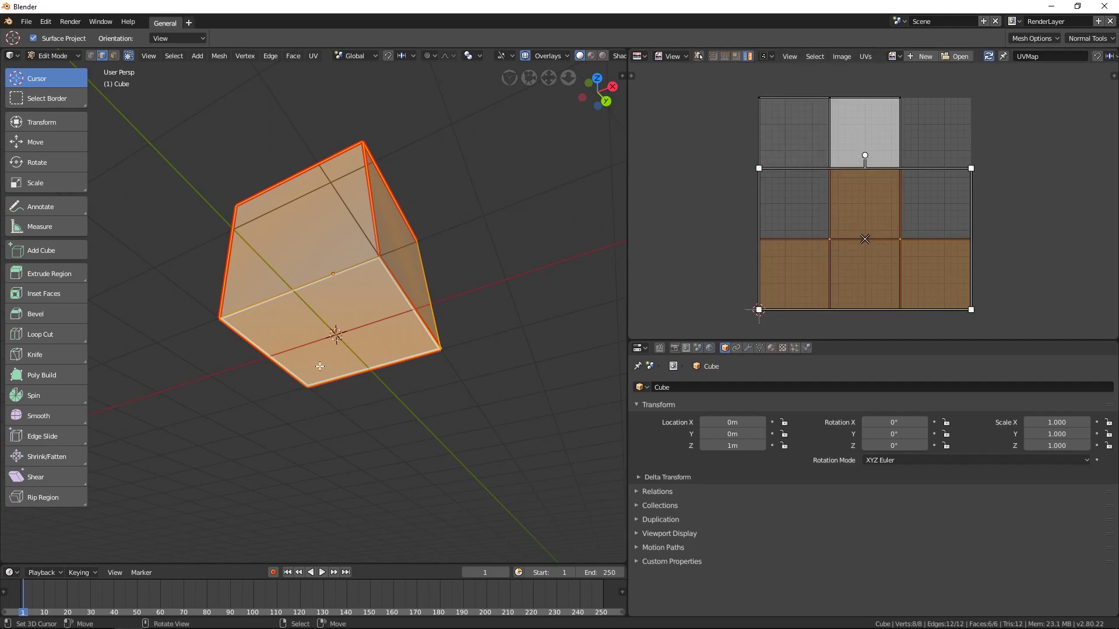
Select the added bottom edge of the cube and clear its seam.
{"action": "right_click", "coordinate": [401, 368]}
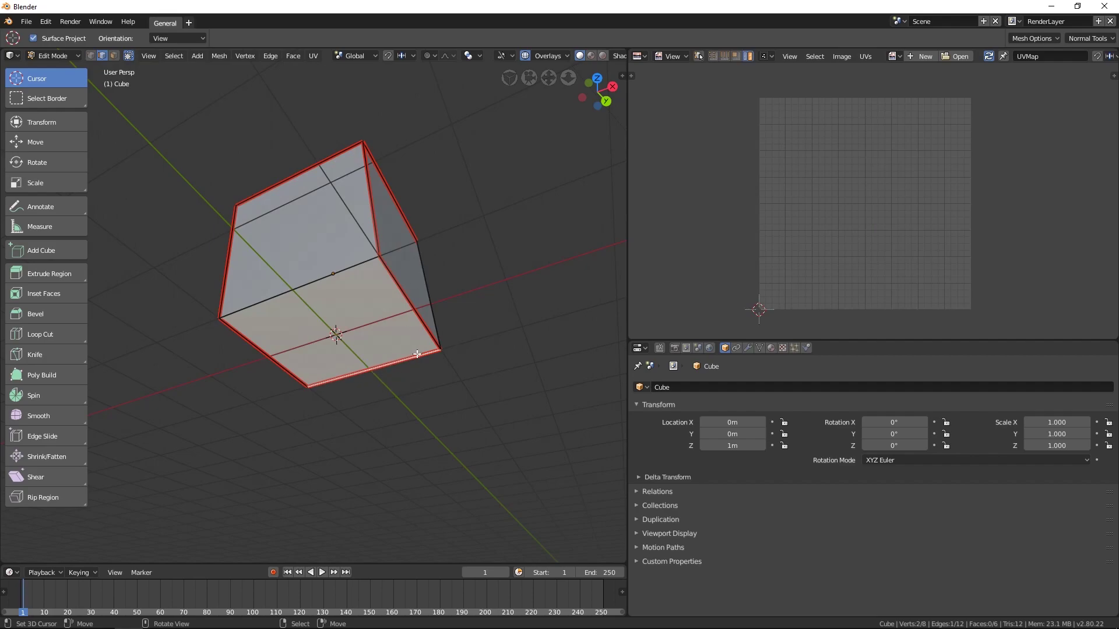
{"action": "left_click", "coordinate": [271, 55]}
{"action": "mouse_move", "coordinate": [297, 207]}
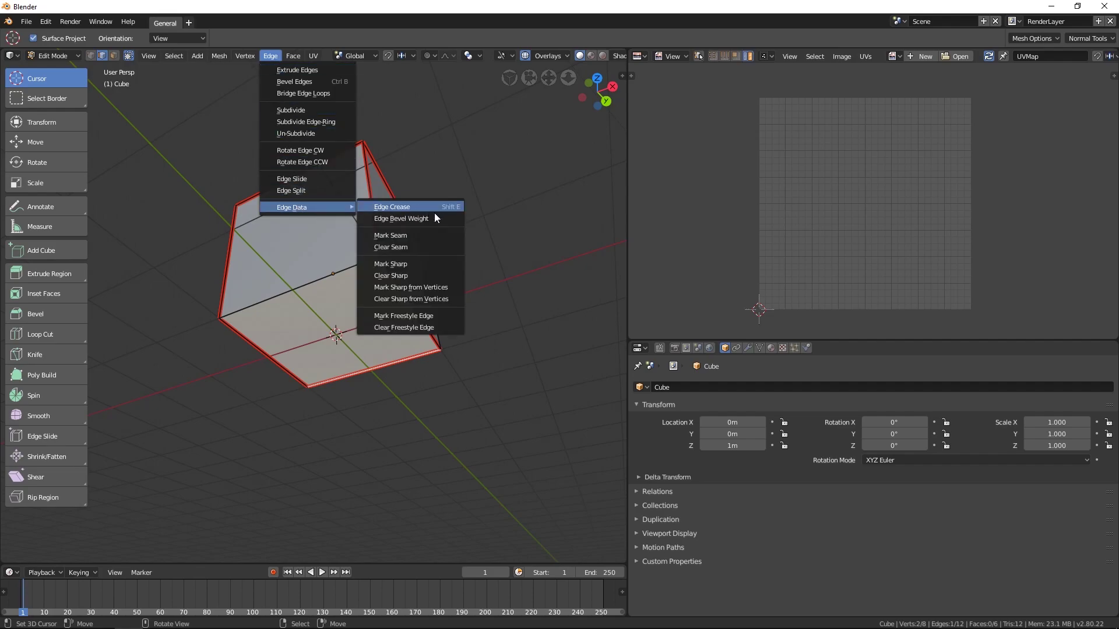
{"action": "left_click", "coordinate": [438, 248]}
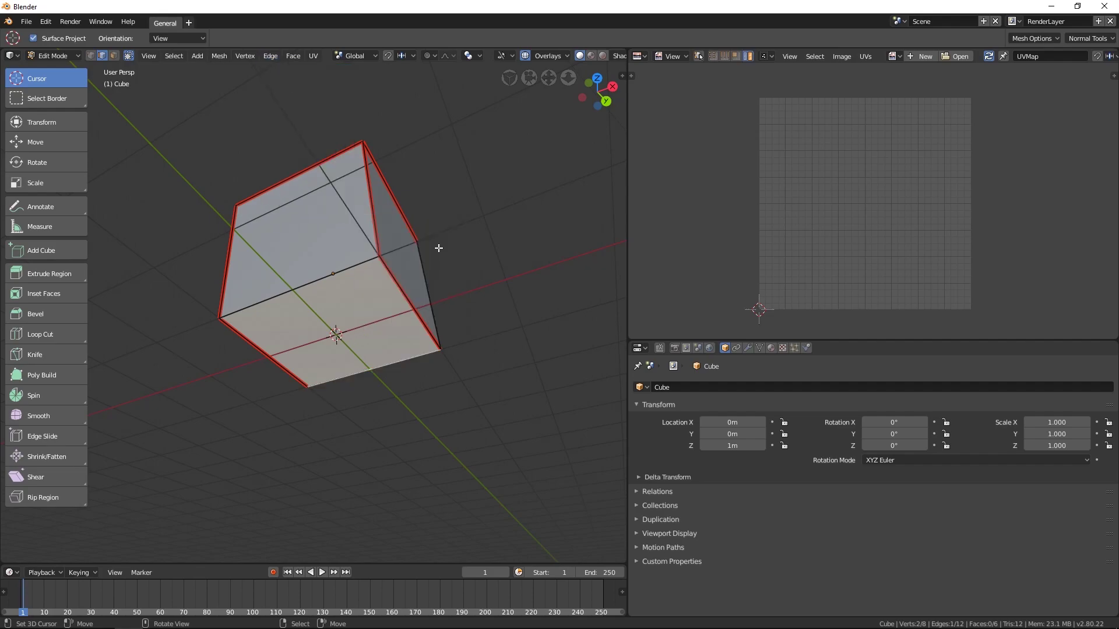
Select the entire cube and unwrap it with the remaining seams, reselecting the full mesh to inspect the layout.
{"action": "key", "text": "a"}
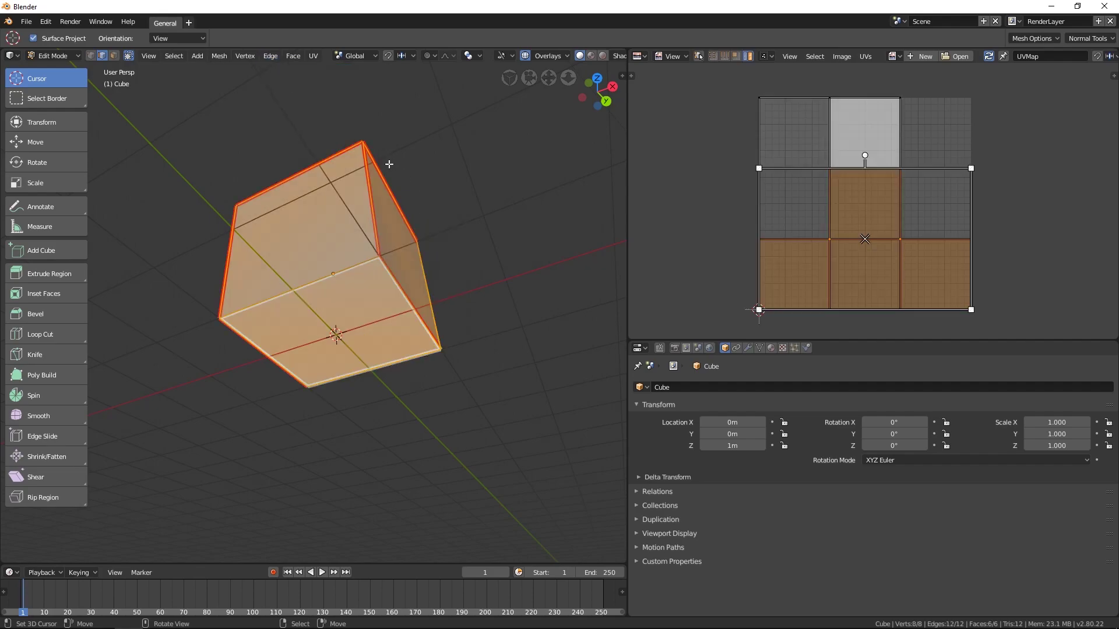
{"action": "left_click", "coordinate": [313, 56]}
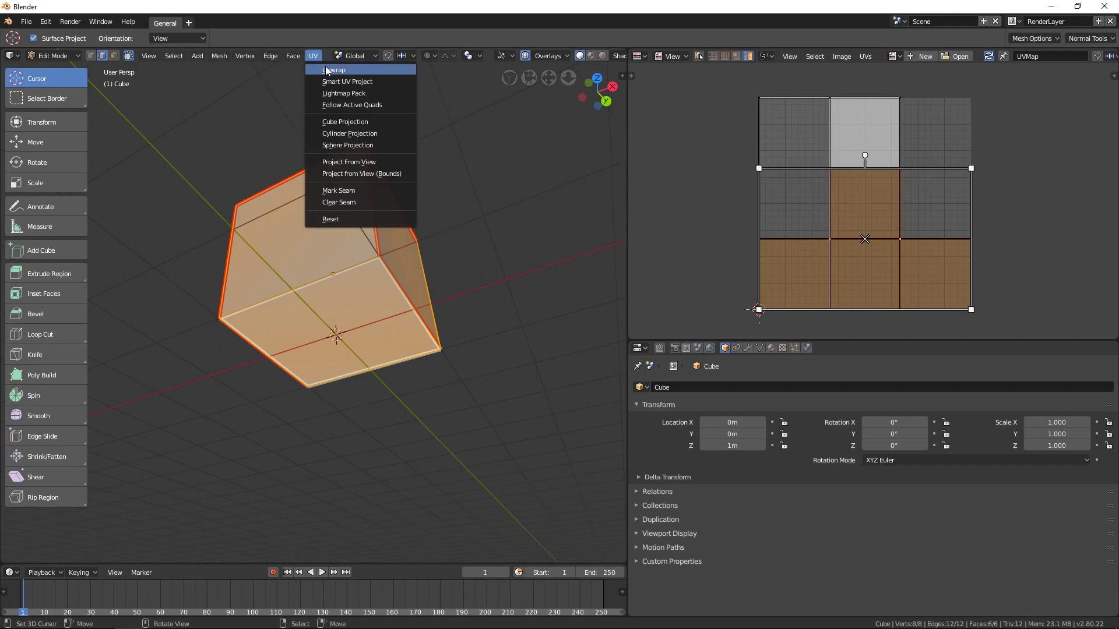
{"action": "left_click", "coordinate": [327, 70]}
{"action": "middle_click_drag", "start_coordinate": [439, 215], "coordinate": [420, 283]}
{"action": "key", "text": "alt+a"}
{"action": "key", "text": "a"}
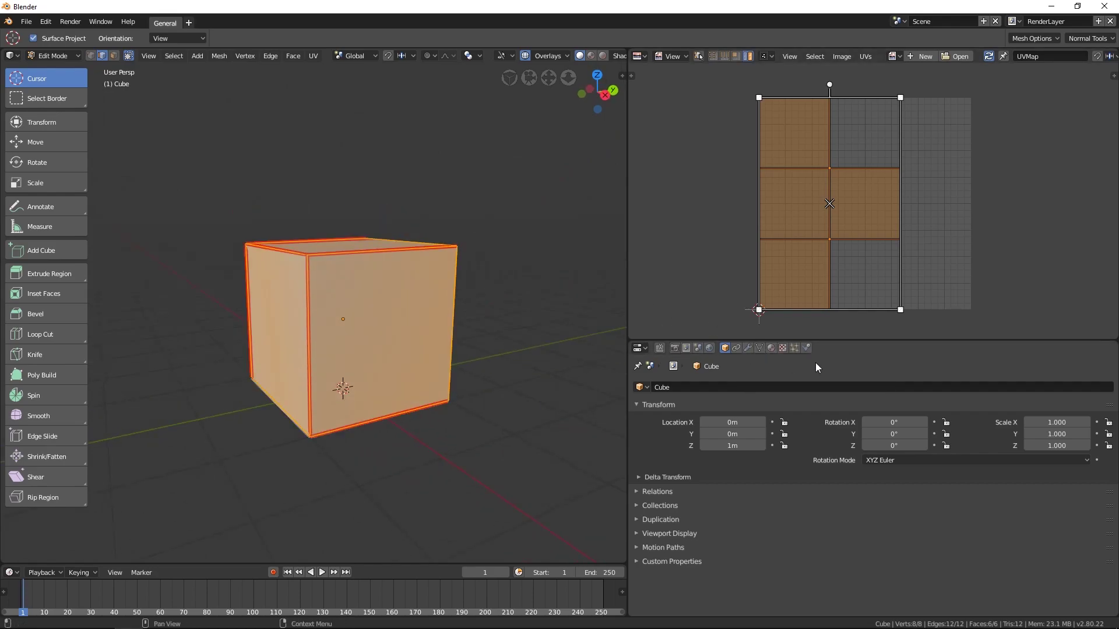
Remove the existing UVMap from the cube's UV maps in its mesh data properties.
{"action": "left_click", "coordinate": [759, 348]}
{"action": "scroll", "coordinate": [794, 458], "scroll_direction": "down", "scroll_amount": 2}
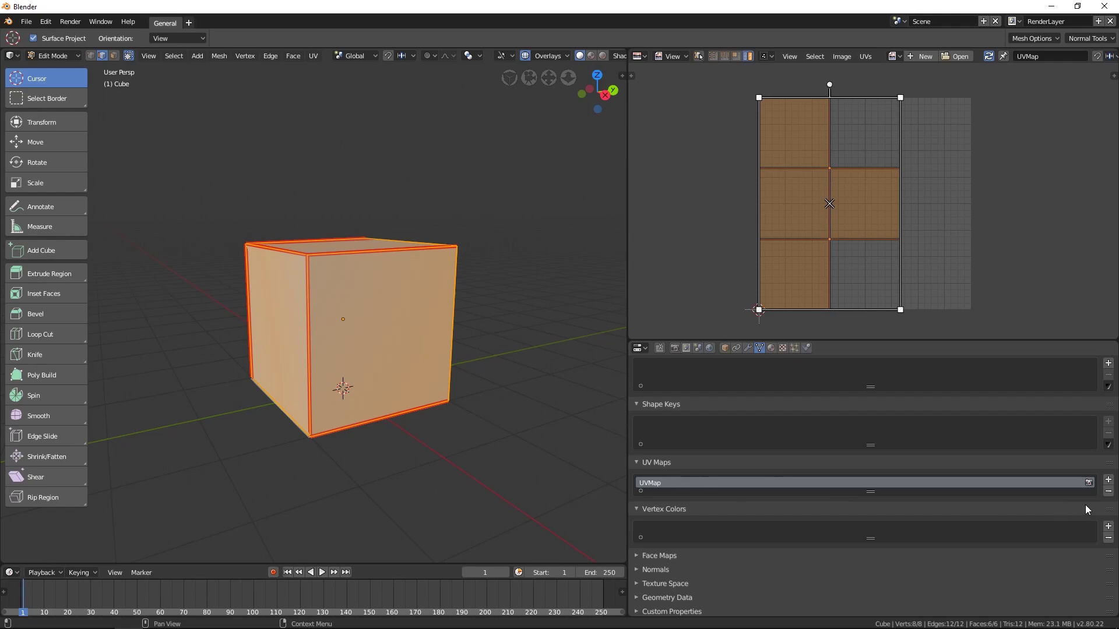
{"action": "left_click", "coordinate": [1108, 491]}
{"action": "middle_click_drag", "start_coordinate": [396, 349], "coordinate": [404, 352]}
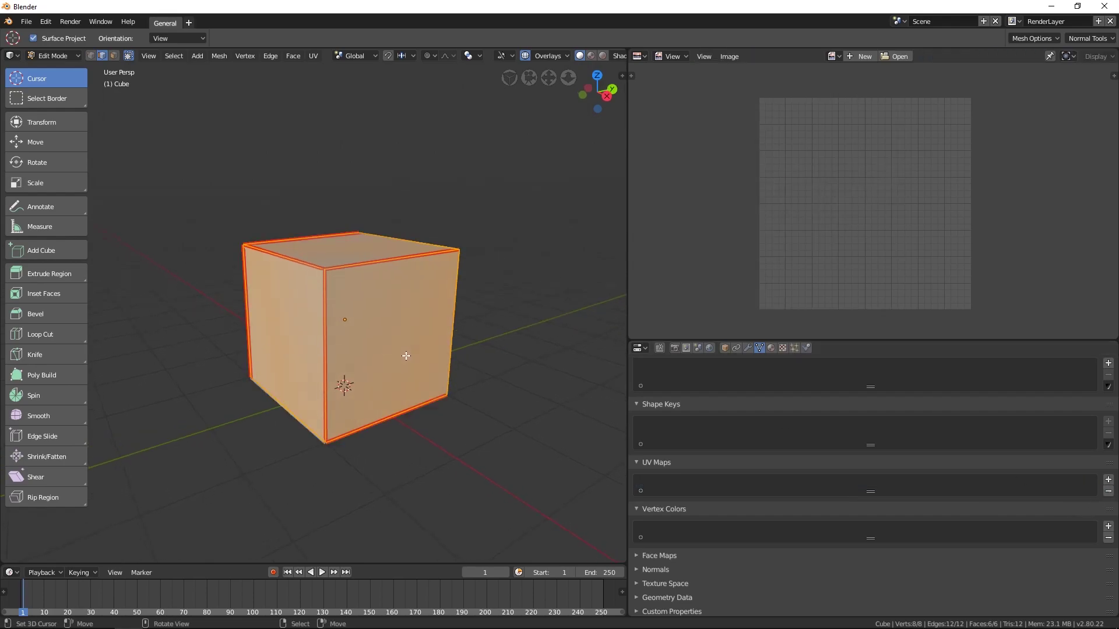
Unwrap the fully selected cube again to generate a fresh UV map.
{"action": "key", "text": "u"}
{"action": "left_click", "coordinate": [412, 306]}
{"action": "left_click", "coordinate": [313, 56]}
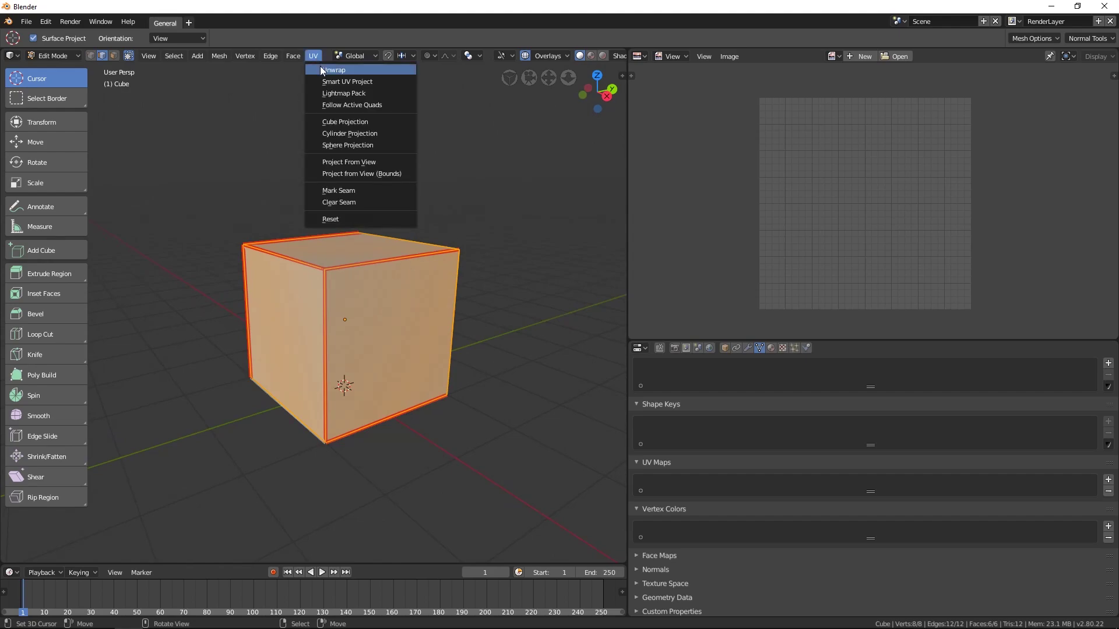
{"action": "left_click", "coordinate": [332, 70]}
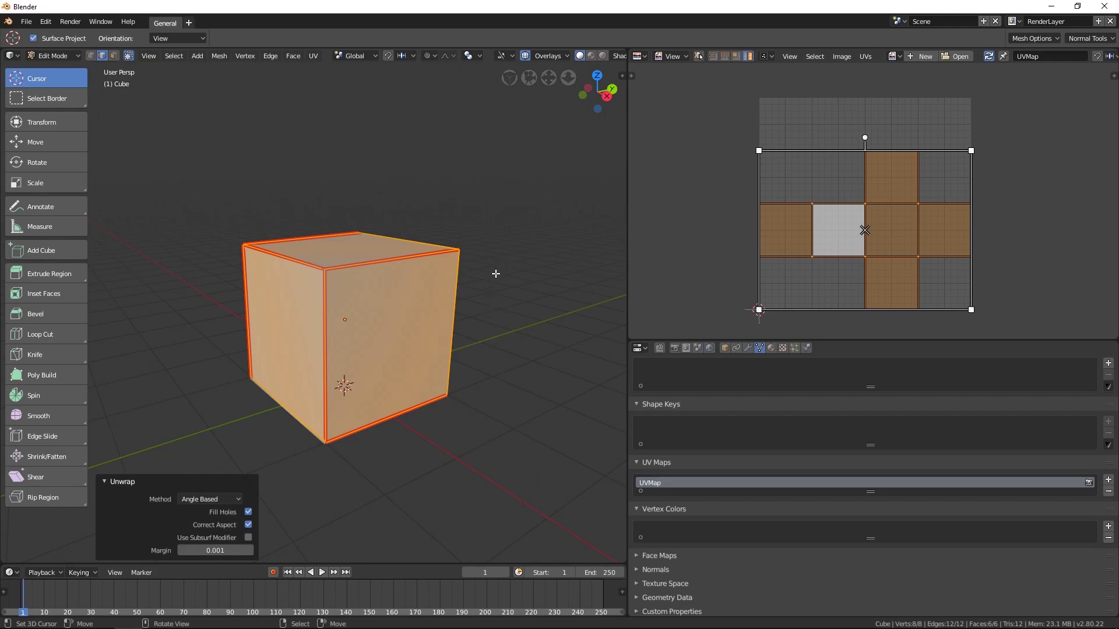
Widen the 3D viewport slightly, return the cube to Object Mode and enable Use Nodes for its material.
{"action": "left_click_drag", "start_coordinate": [628, 87], "coordinate": [772, 87]}
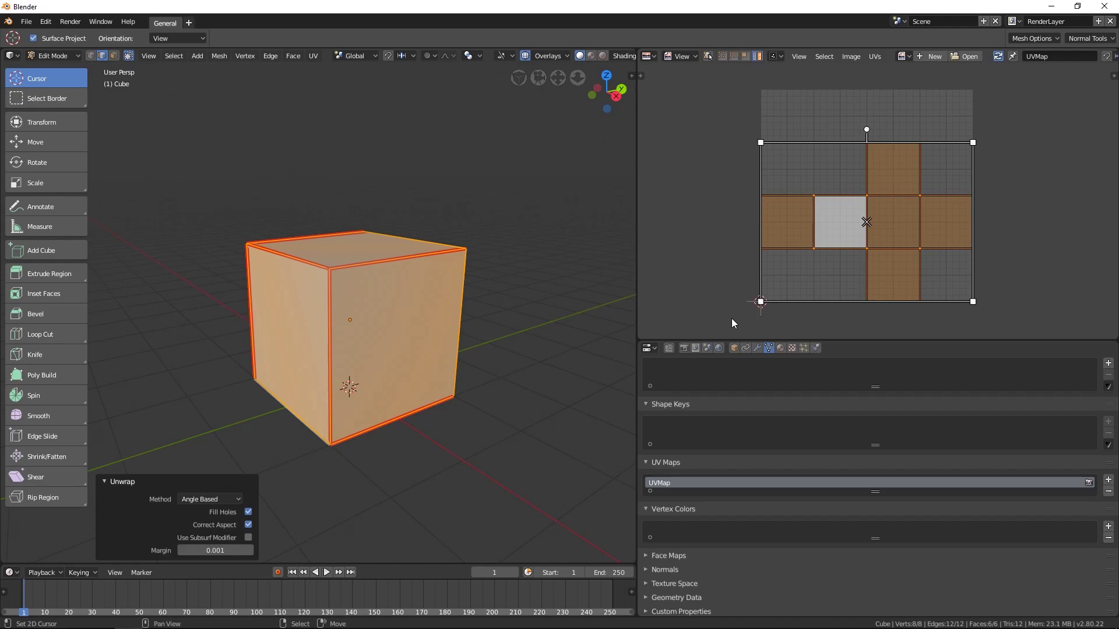
{"action": "key", "text": "Tab"}
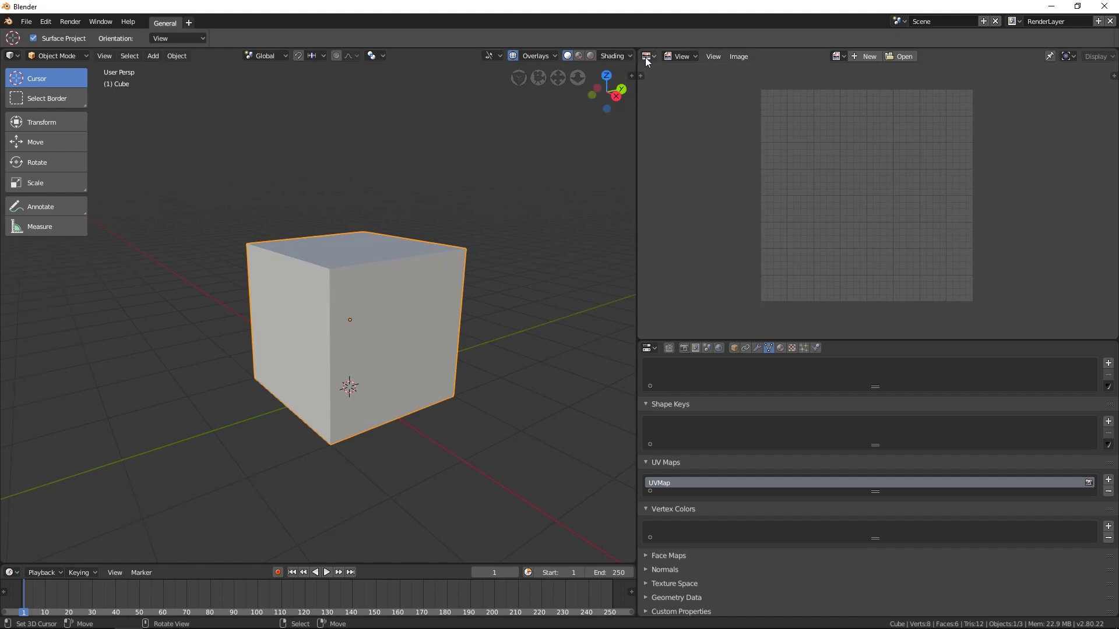
{"action": "left_click", "coordinate": [780, 347]}
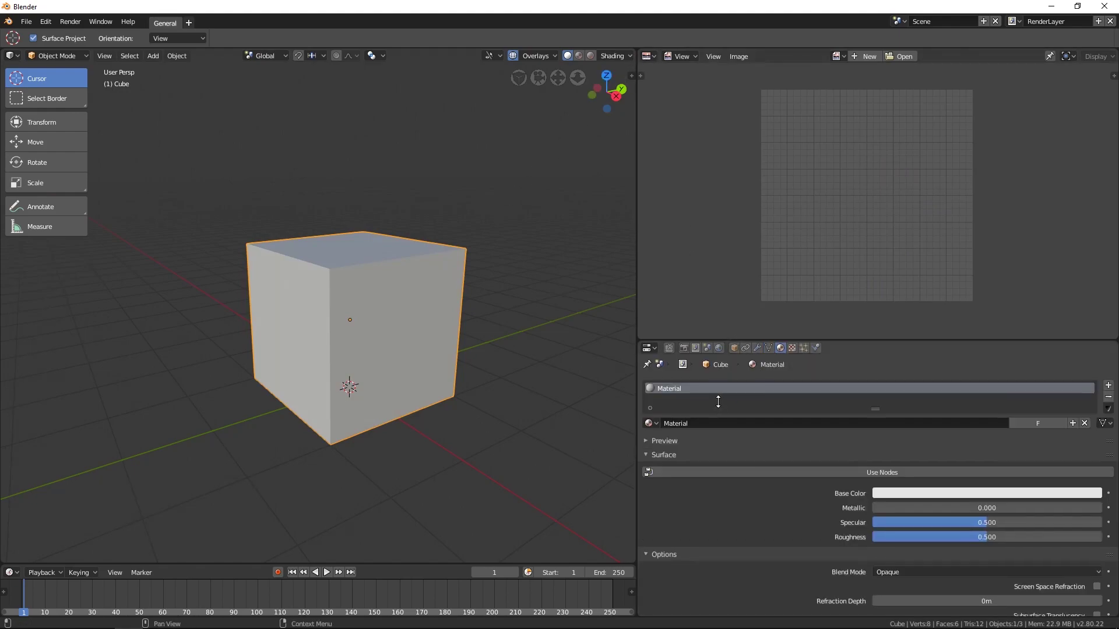
{"action": "scroll", "coordinate": [655, 369], "scroll_direction": "down", "scroll_amount": 1}
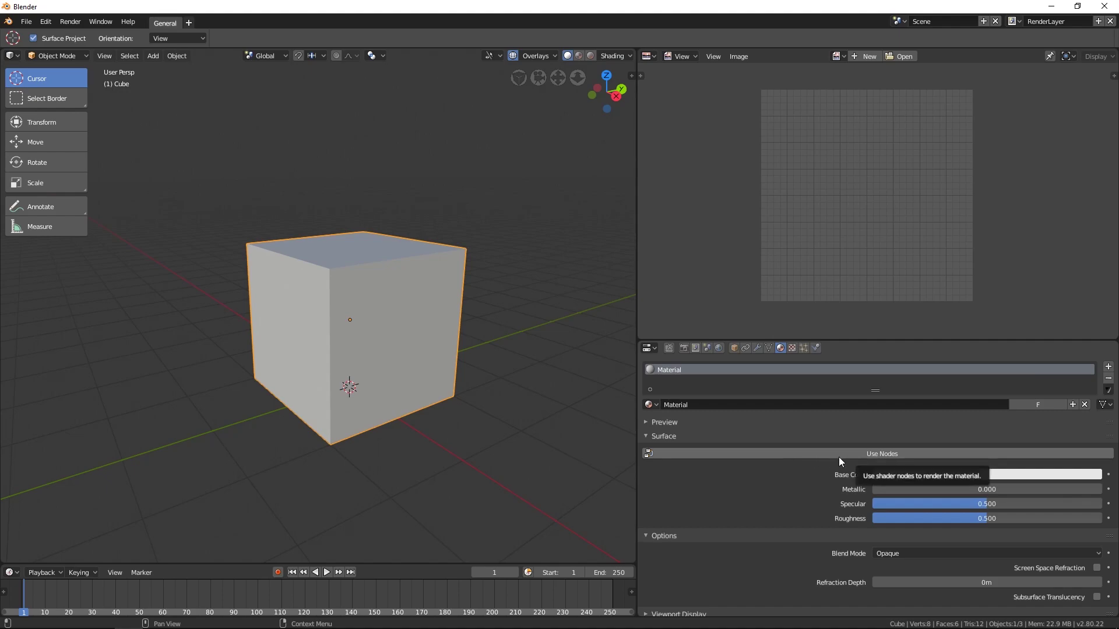
{"action": "left_click", "coordinate": [794, 456]}
Examine the Principled BSDF surface settings of the cube's material.
{"action": "middle_click_drag", "start_coordinate": [847, 511], "coordinate": [796, 391]}
{"action": "scroll", "coordinate": [816, 455], "scroll_direction": "down", "scroll_amount": 1}
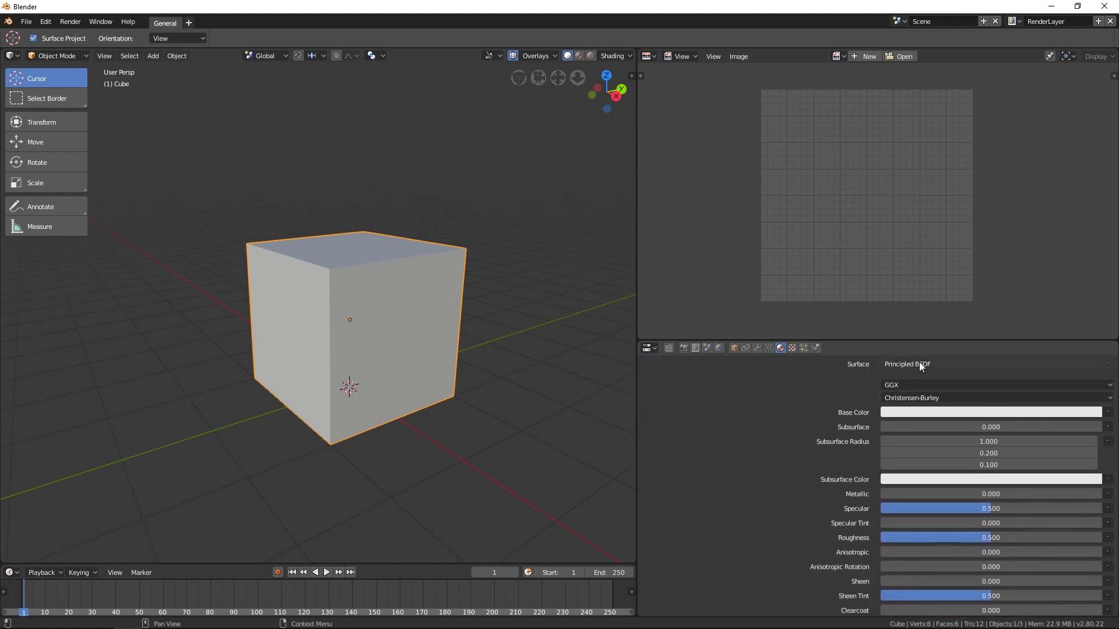
{"action": "scroll", "coordinate": [816, 484], "scroll_direction": "up", "scroll_amount": 4}
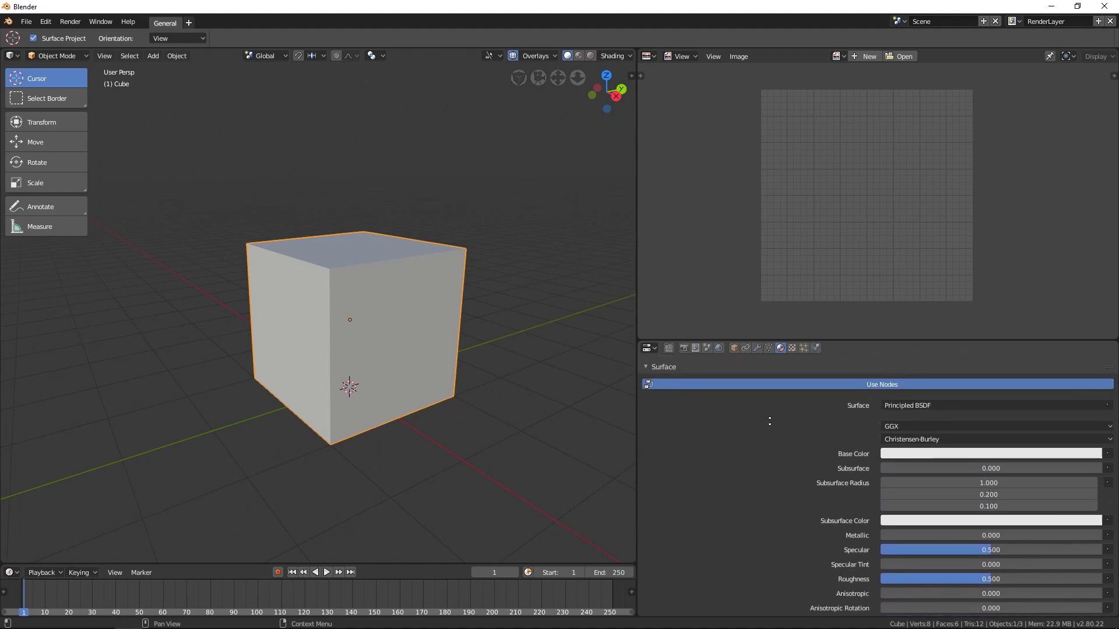
{"action": "middle_click_drag", "start_coordinate": [768, 538], "coordinate": [839, 532]}
{"action": "scroll", "coordinate": [816, 518], "scroll_direction": "down", "scroll_amount": 6}
{"action": "scroll", "coordinate": [799, 509], "scroll_direction": "down", "scroll_amount": 5}
{"action": "scroll", "coordinate": [778, 494], "scroll_direction": "up", "scroll_amount": 7}
{"action": "scroll", "coordinate": [779, 494], "scroll_direction": "up", "scroll_amount": 5}
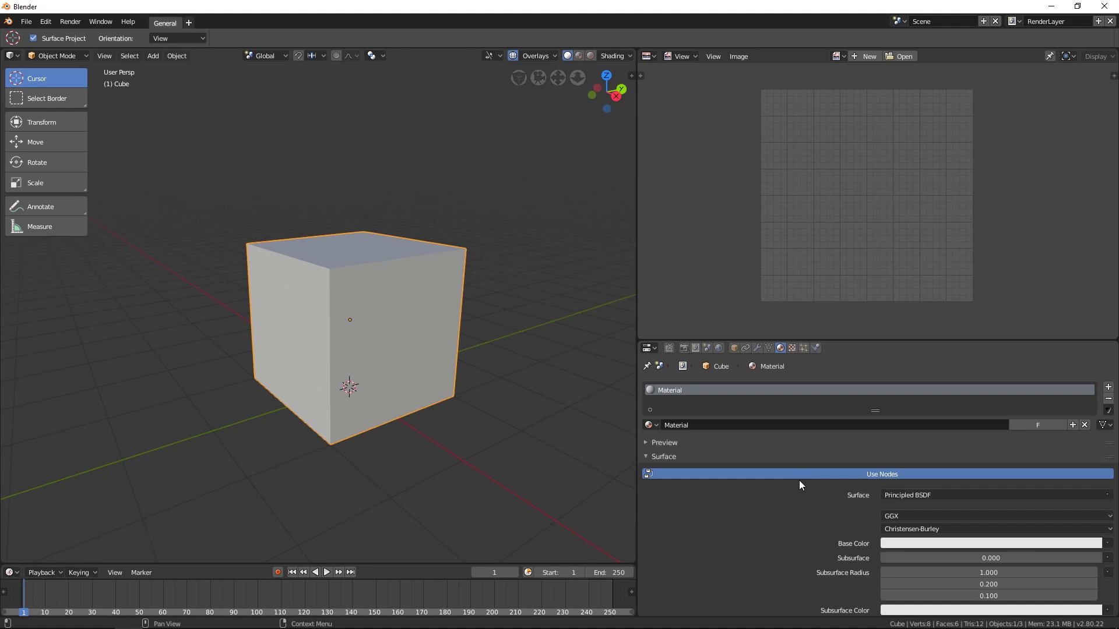
Change the UV/Image Editor area to the Shader Editor to display the cube's material nodes.
{"action": "left_click", "coordinate": [648, 57]}
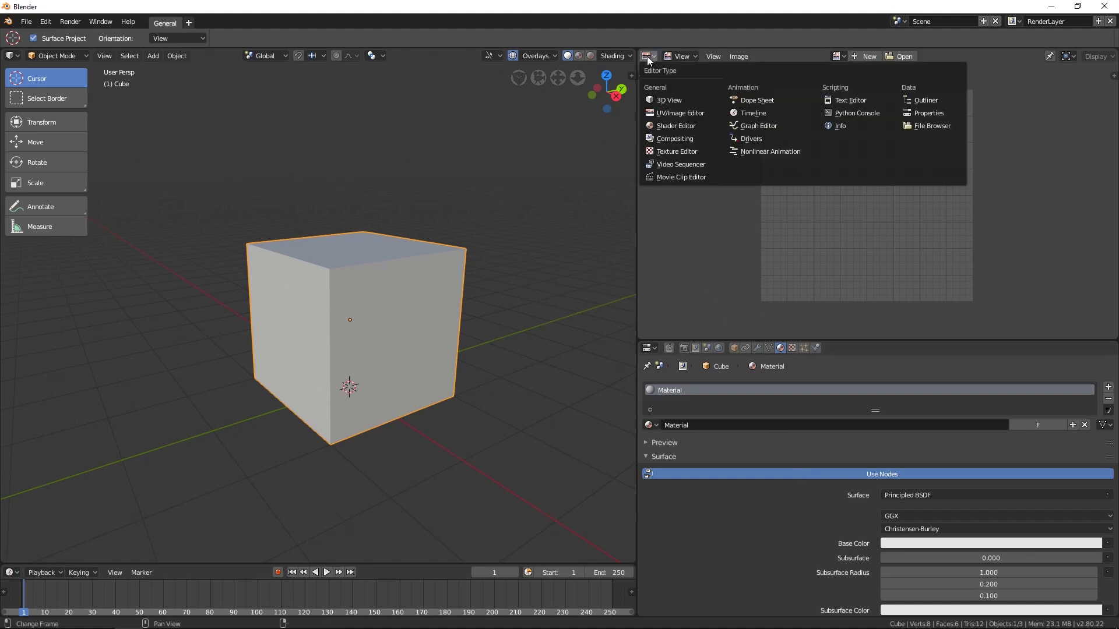
{"action": "left_click", "coordinate": [662, 125]}
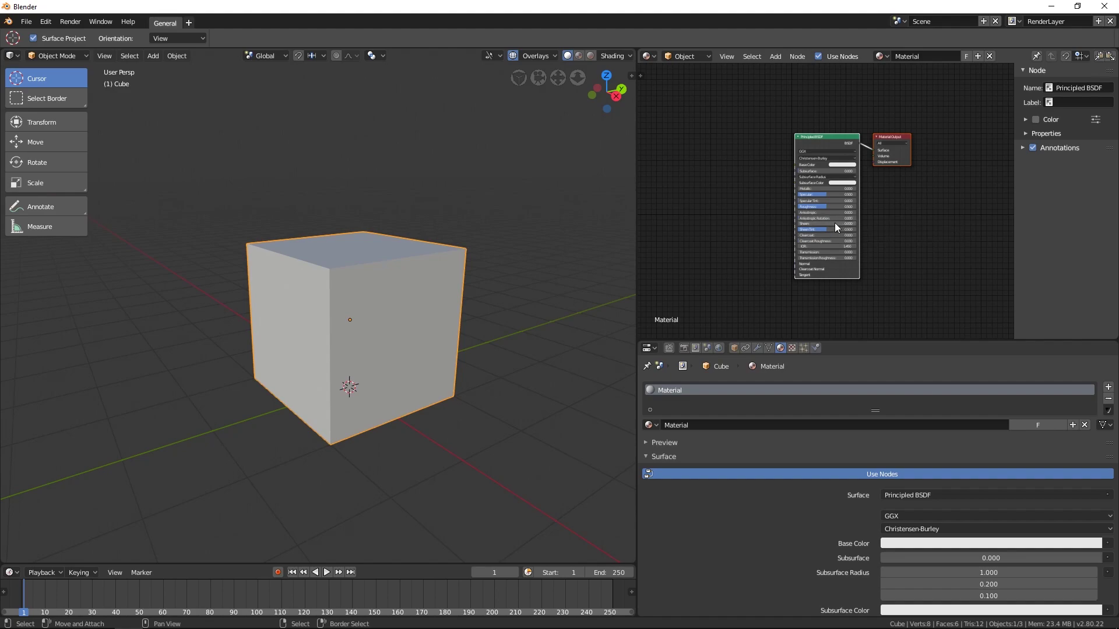
Select the Principled BSDF and Material Output nodes together in the node graph.
{"action": "middle_click_drag", "start_coordinate": [888, 196], "coordinate": [898, 223]}
{"action": "scroll", "coordinate": [893, 226], "scroll_direction": "up", "scroll_amount": 2}
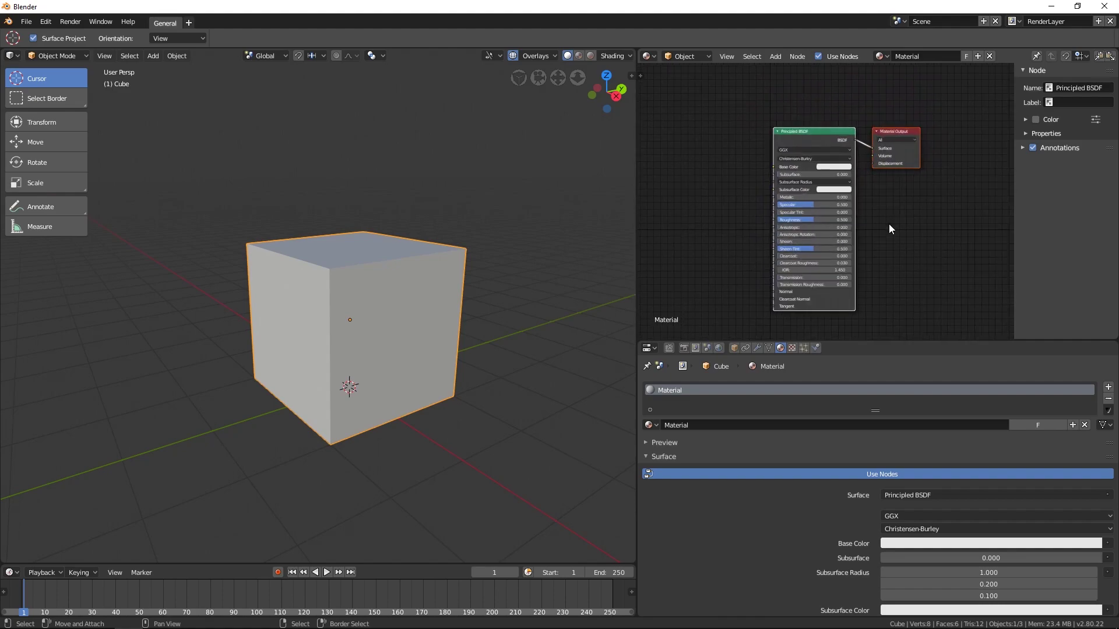
{"action": "middle_click_drag", "start_coordinate": [888, 228], "coordinate": [874, 183], "text": "ctrl"}
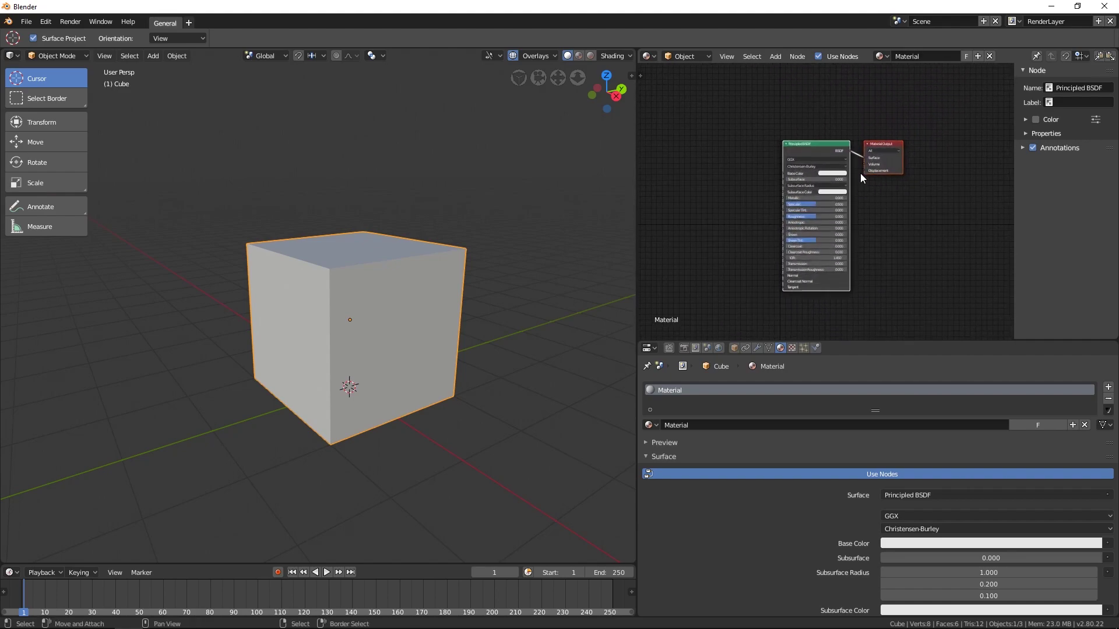
{"action": "left_click", "coordinate": [877, 147]}
{"action": "left_click", "coordinate": [809, 142]}
{"action": "left_click", "coordinate": [891, 144]}
{"action": "left_click", "coordinate": [831, 150]}
{"action": "left_click_drag", "start_coordinate": [790, 144], "coordinate": [794, 166]}
{"action": "left_click", "coordinate": [872, 145]}
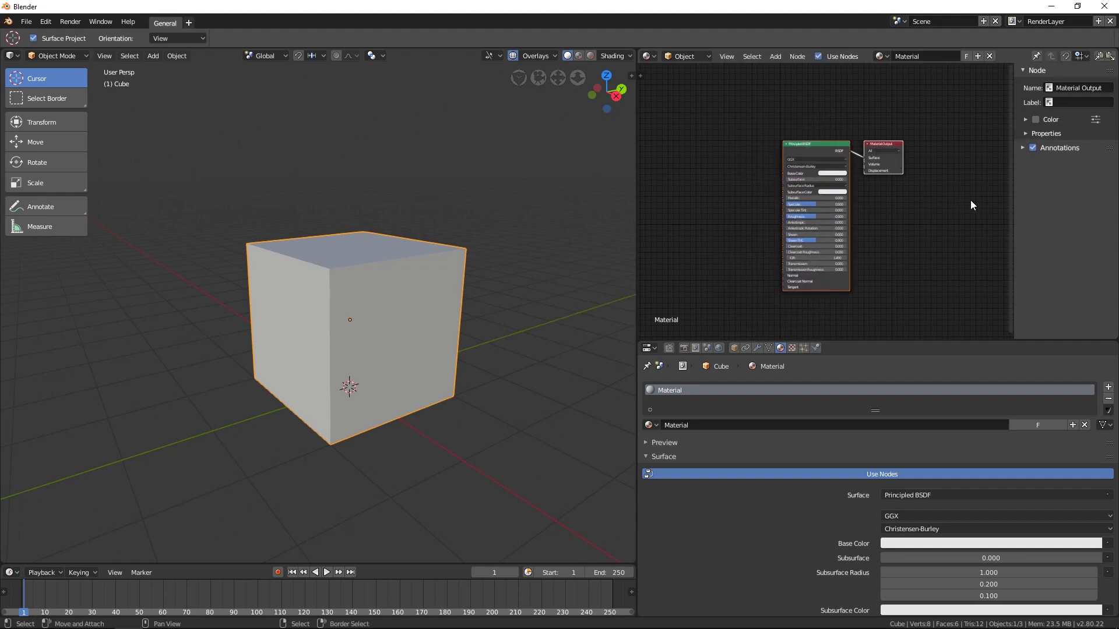
Try rotating and scaling the layout of the two selected nodes.
{"action": "key", "text": "r"}
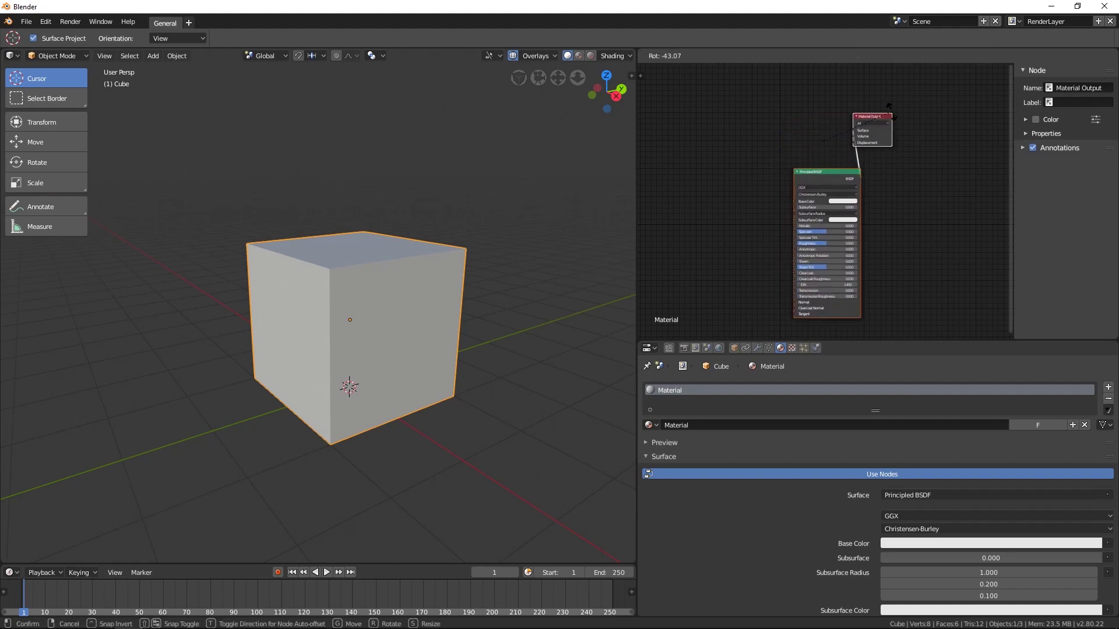
{"action": "left_click", "coordinate": [921, 193]}
{"action": "key", "text": "s"}
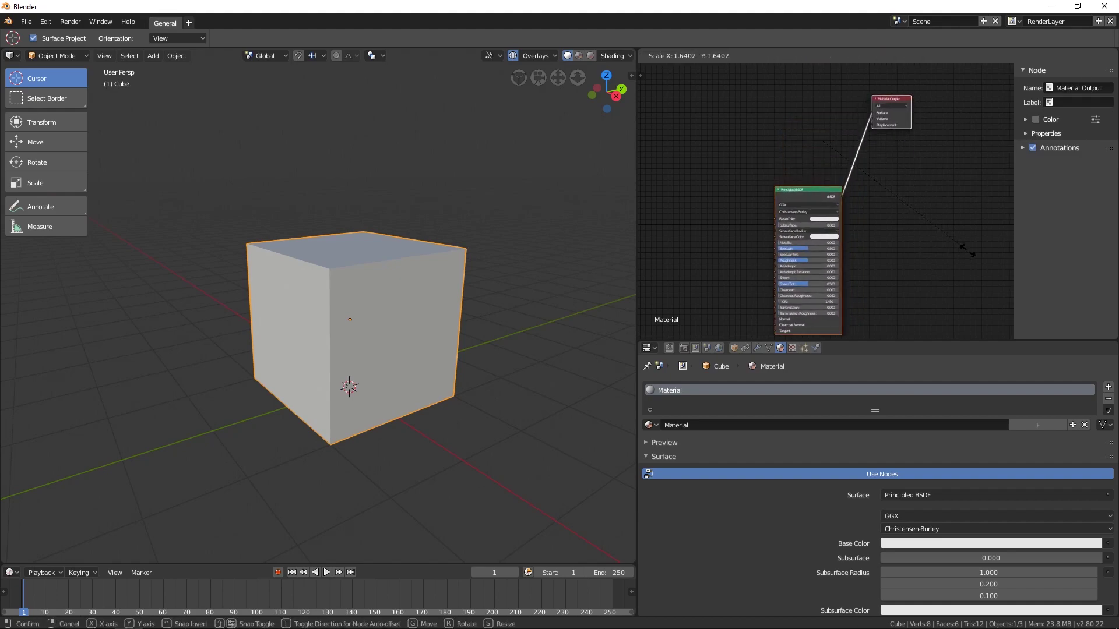
{"action": "left_click", "coordinate": [956, 242]}
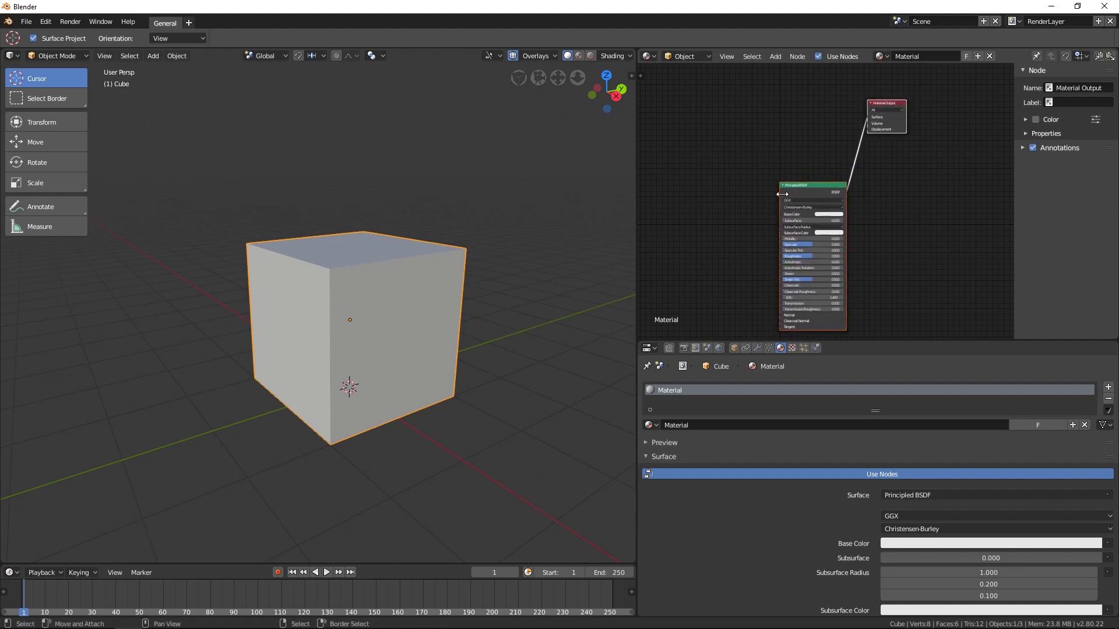
Space the Principled BSDF node well to the left of the Material Output node and hide the Shader Editor's sidebar.
{"action": "left_click", "coordinate": [802, 190]}
{"action": "left_click_drag", "start_coordinate": [802, 190], "coordinate": [731, 159]}
{"action": "left_click_drag", "start_coordinate": [880, 106], "coordinate": [863, 165]}
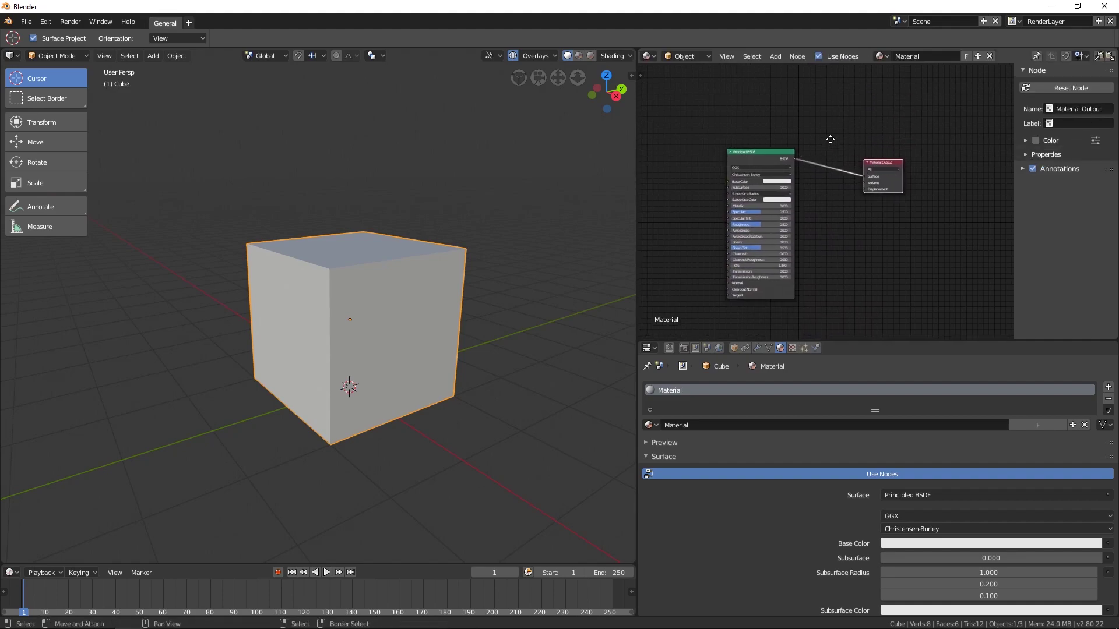
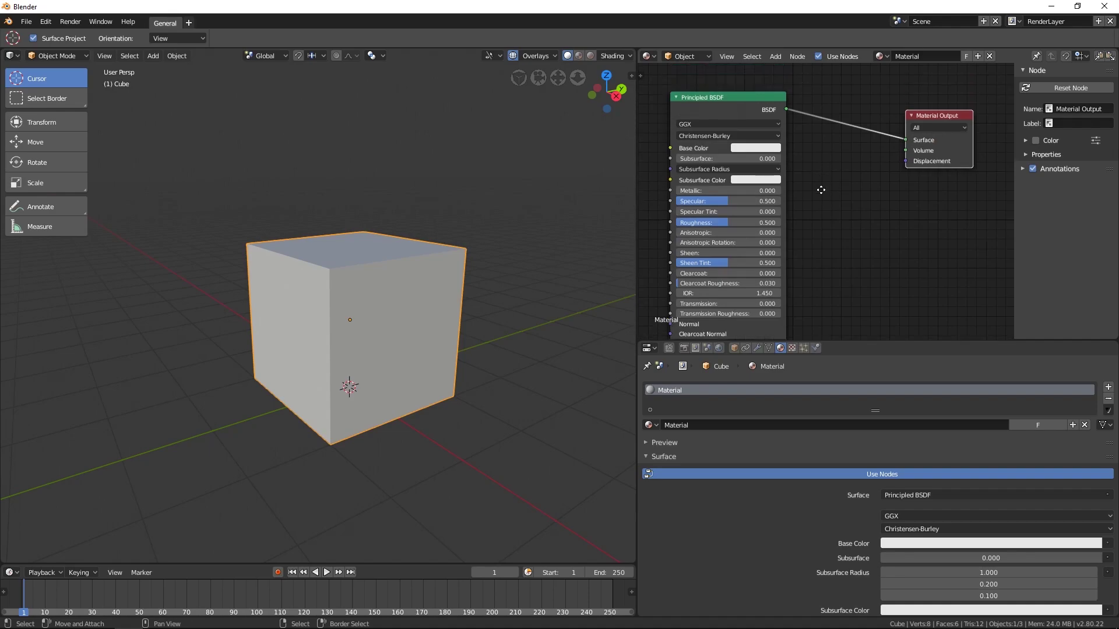
{"action": "scroll", "coordinate": [831, 216], "scroll_direction": "up", "scroll_amount": 2}
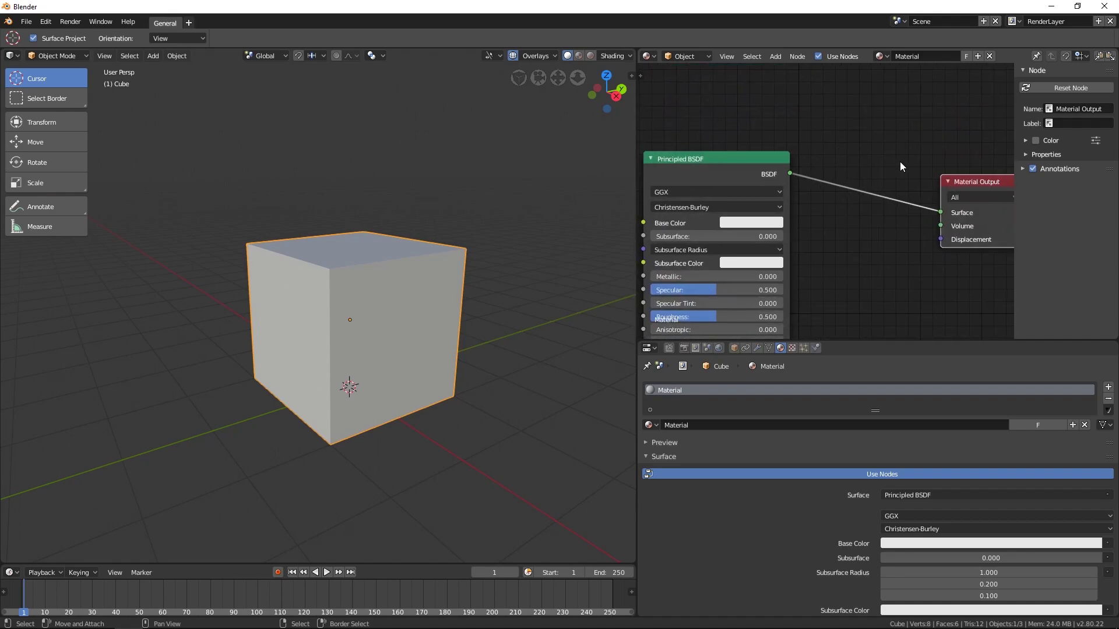
{"action": "key", "text": "n"}
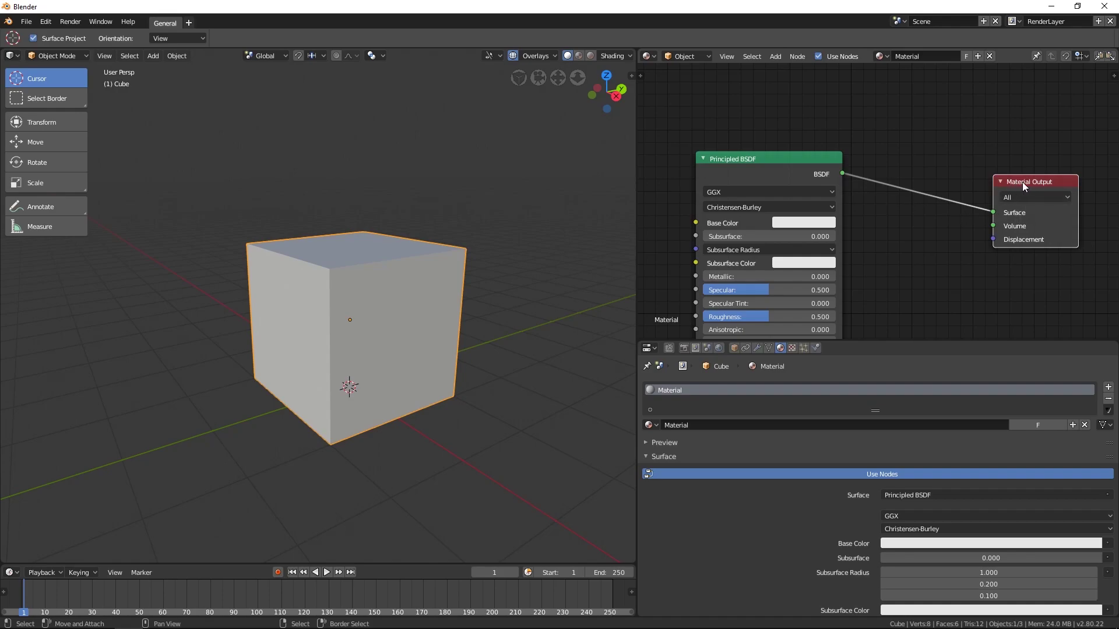
Compare the Principled BSDF node's inputs with the surface settings in the material properties.
{"action": "scroll", "coordinate": [896, 267], "scroll_direction": "down", "scroll_amount": 1, "text": "shift"}
{"action": "scroll", "coordinate": [895, 204], "scroll_direction": "down", "scroll_amount": 1, "text": "shift"}
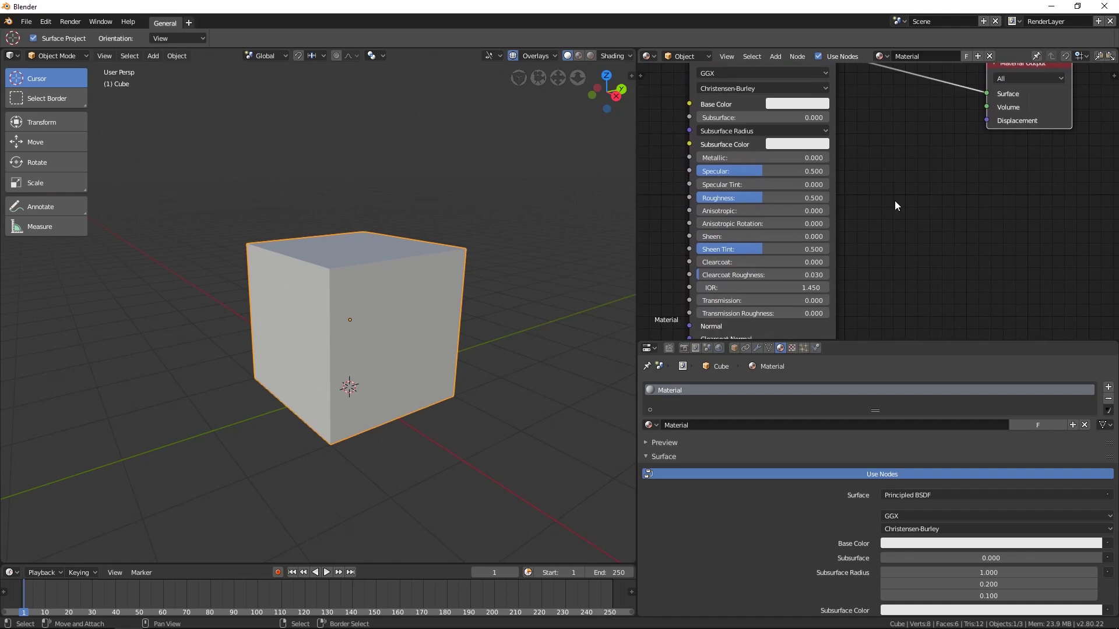
{"action": "scroll", "coordinate": [894, 202], "scroll_direction": "down", "scroll_amount": 1}
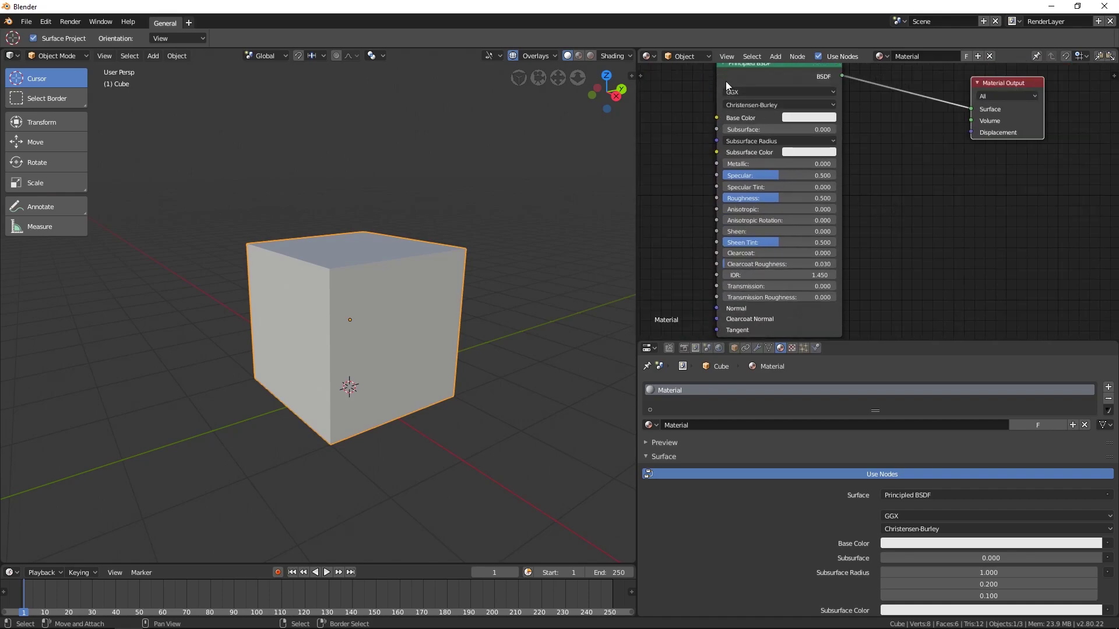
{"action": "middle_click_drag", "start_coordinate": [726, 84], "coordinate": [732, 83]}
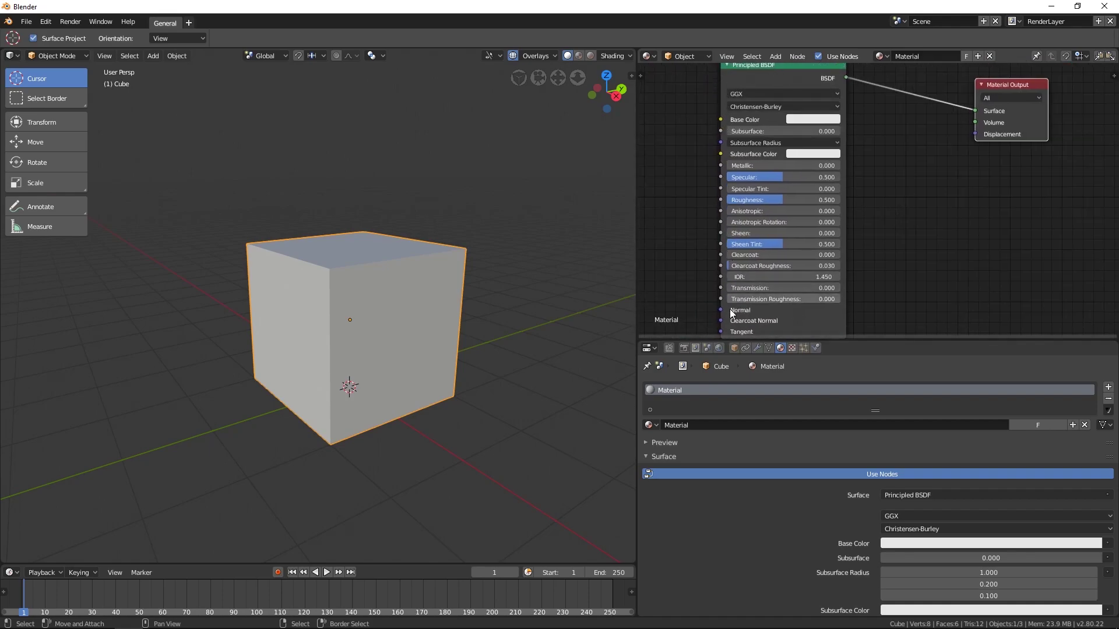
{"action": "scroll", "coordinate": [846, 221], "scroll_direction": "up", "scroll_amount": 1, "text": "shift"}
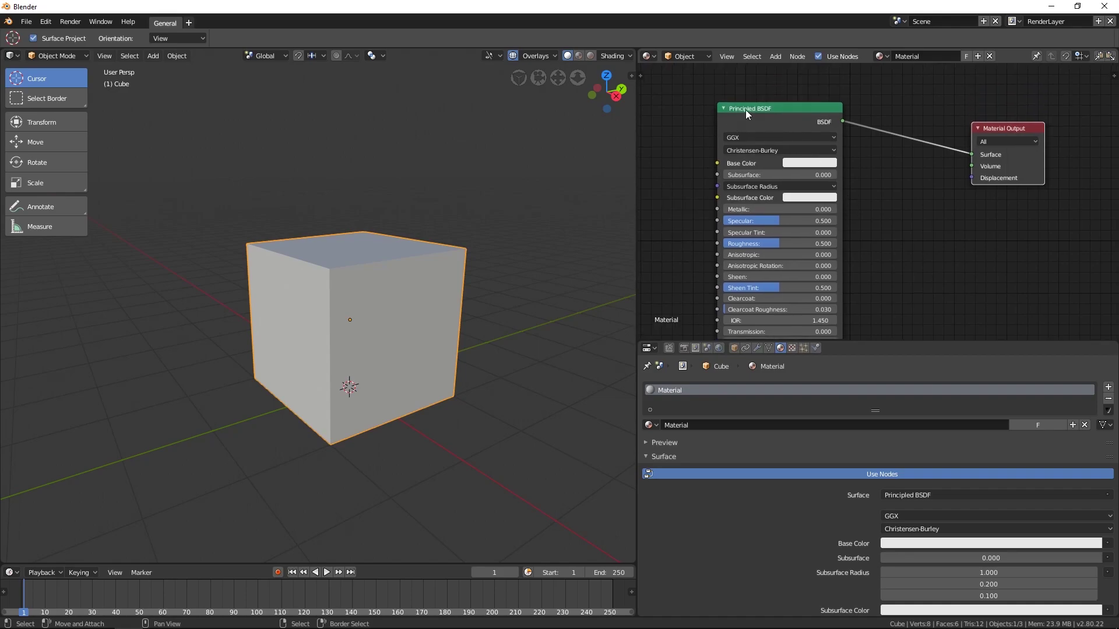
{"action": "scroll", "coordinate": [766, 554], "scroll_direction": "down", "scroll_amount": 6}
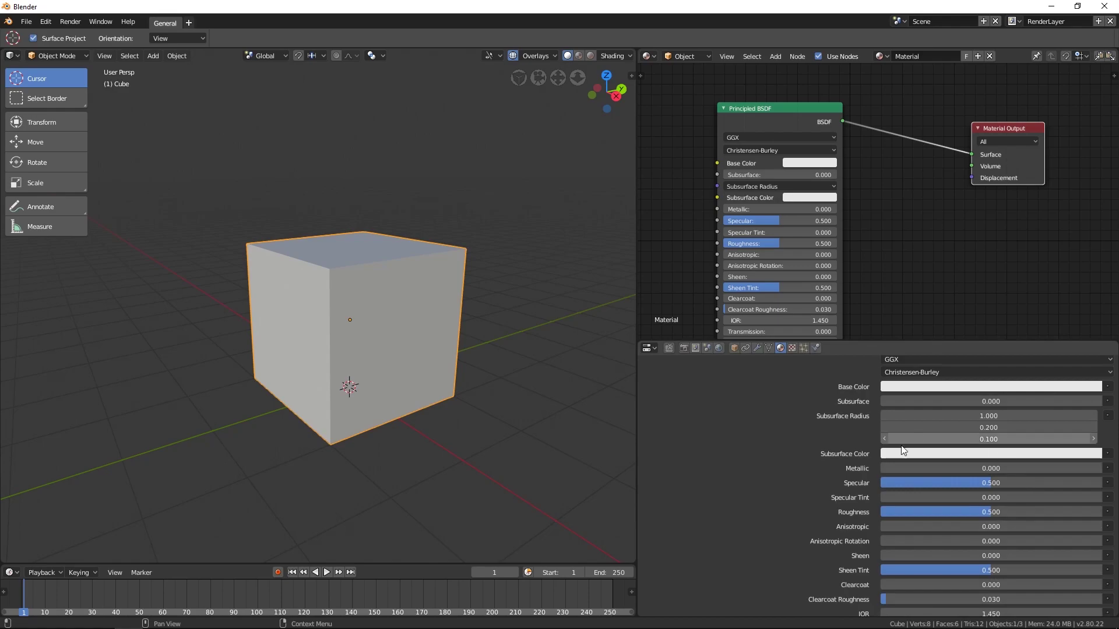
{"action": "scroll", "coordinate": [990, 454], "scroll_direction": "up", "scroll_amount": 2}
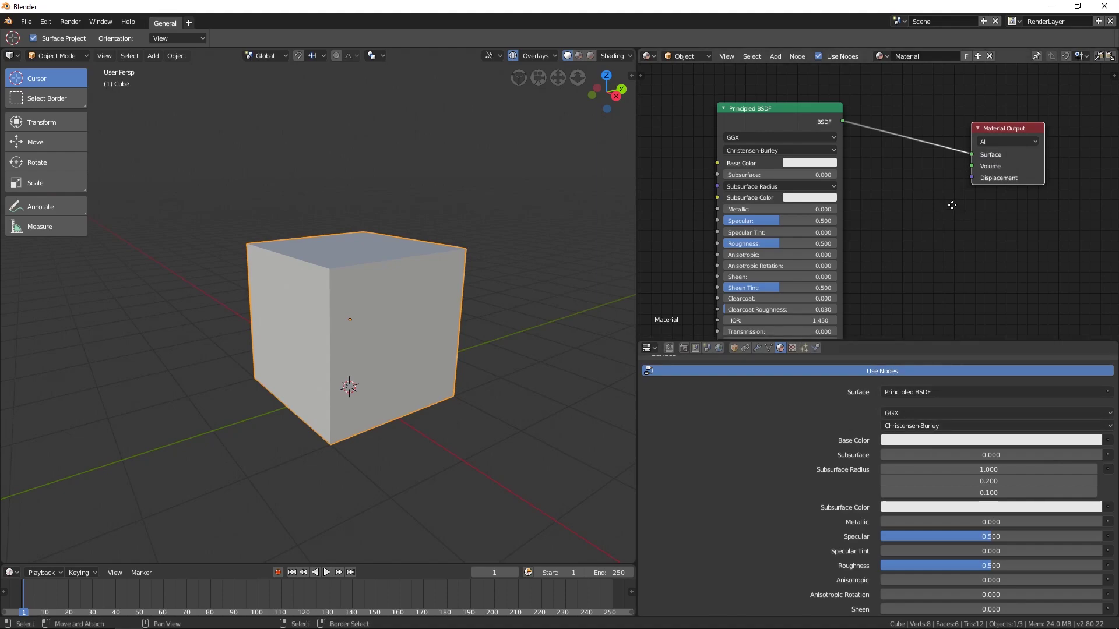
{"action": "middle_click_drag", "start_coordinate": [952, 202], "coordinate": [947, 205]}
{"action": "scroll", "coordinate": [820, 561], "scroll_direction": "up", "scroll_amount": 2}
{"action": "scroll", "coordinate": [819, 560], "scroll_direction": "up", "scroll_amount": 2}
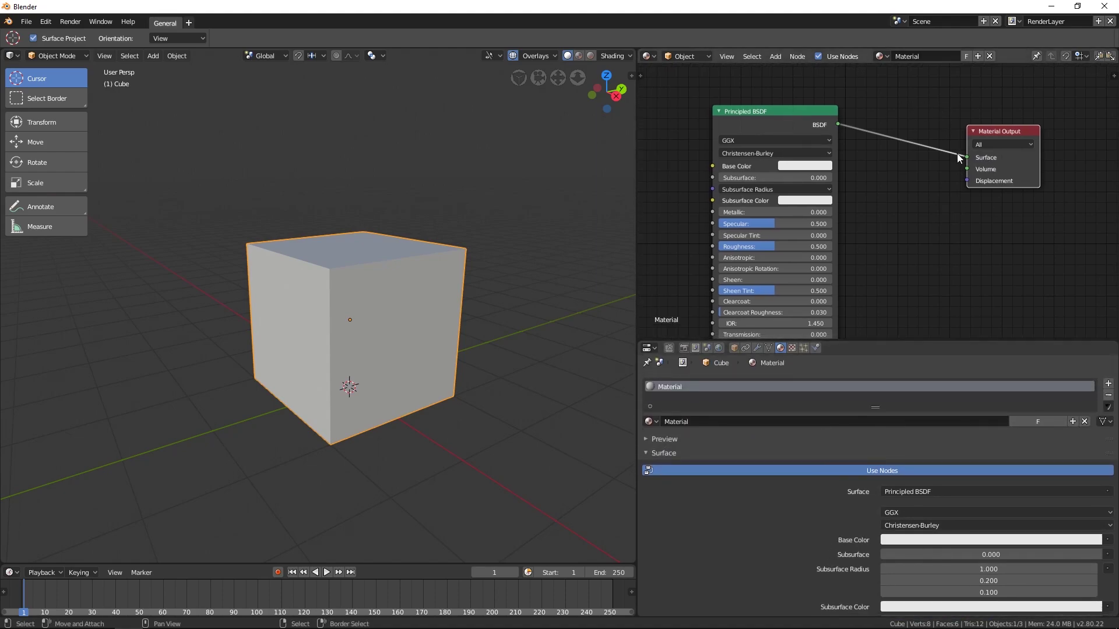
Disconnect the Principled BSDF from the Material Output and set the material's surface to Diffuse BSDF.
{"action": "left_click_drag", "start_coordinate": [969, 157], "coordinate": [928, 121]}
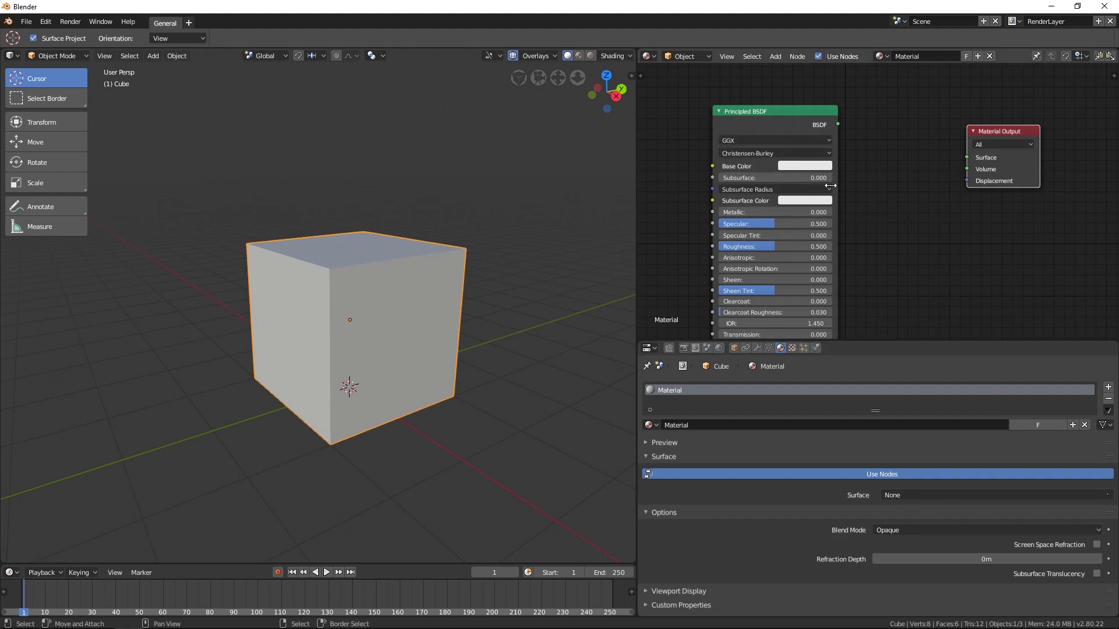
{"action": "left_click", "coordinate": [894, 494]}
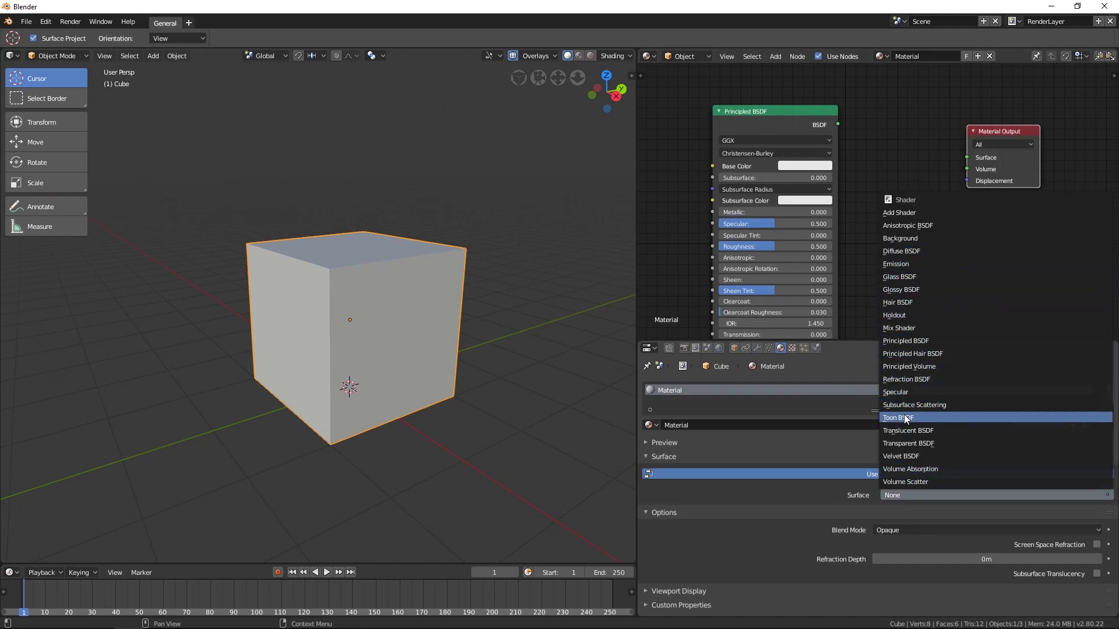
{"action": "left_click", "coordinate": [904, 250]}
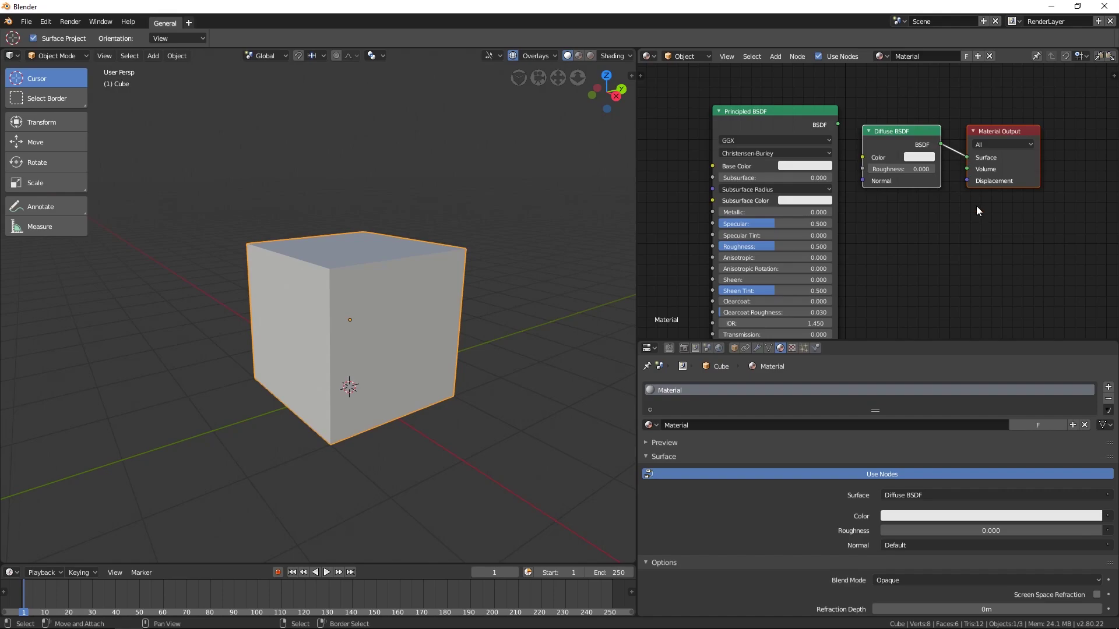
Delete the Diffuse BSDF node and reconnect the Principled BSDF output to the Material Output's Surface input.
{"action": "left_click", "coordinate": [896, 129]}
{"action": "key", "text": "x"}
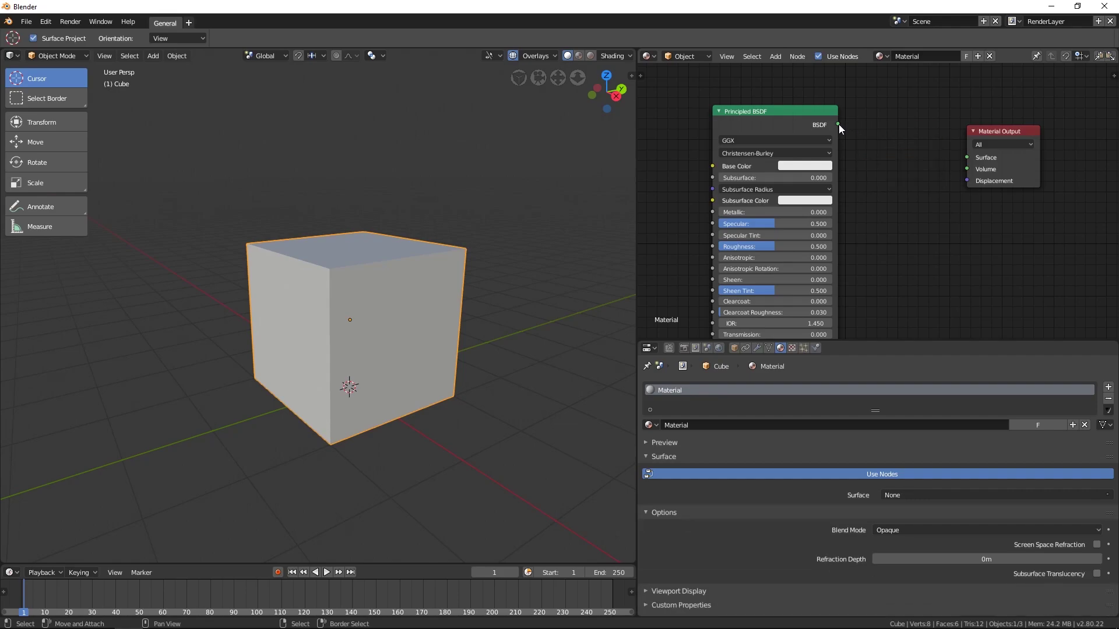
{"action": "left_click_drag", "start_coordinate": [838, 124], "coordinate": [967, 157]}
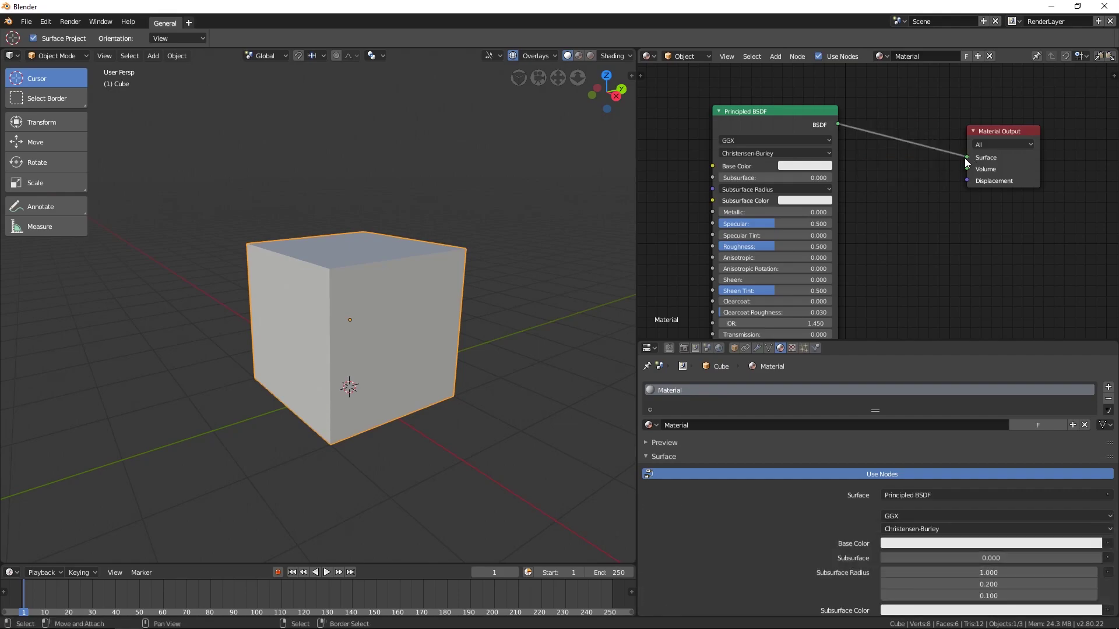
{"action": "middle_click_drag", "start_coordinate": [935, 237], "coordinate": [968, 209]}
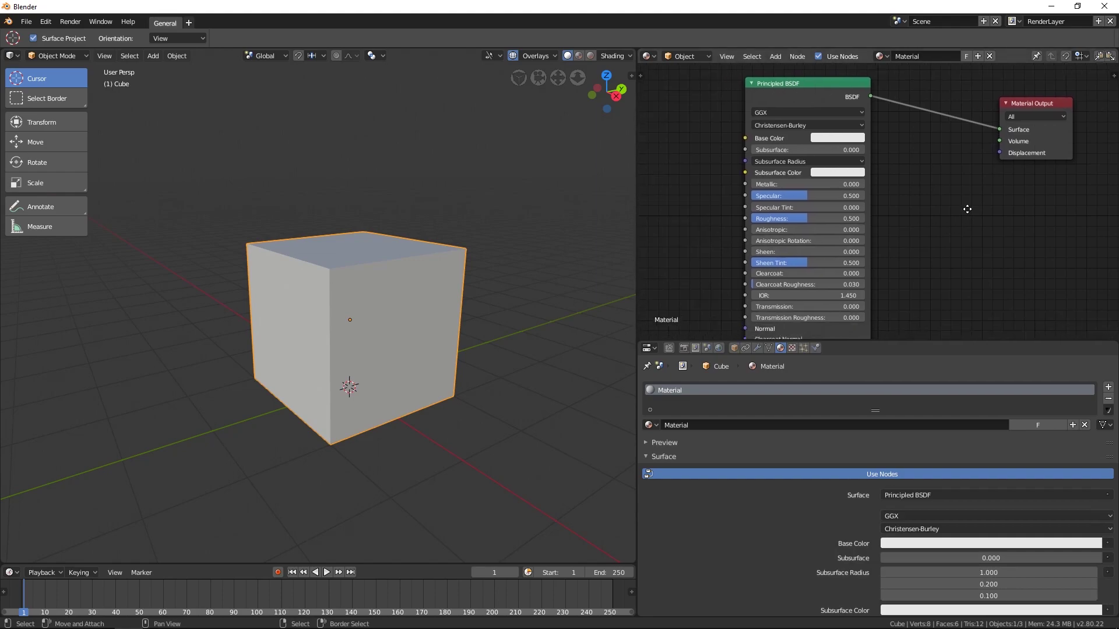
{"action": "scroll", "coordinate": [967, 210], "scroll_direction": "down", "scroll_amount": 1}
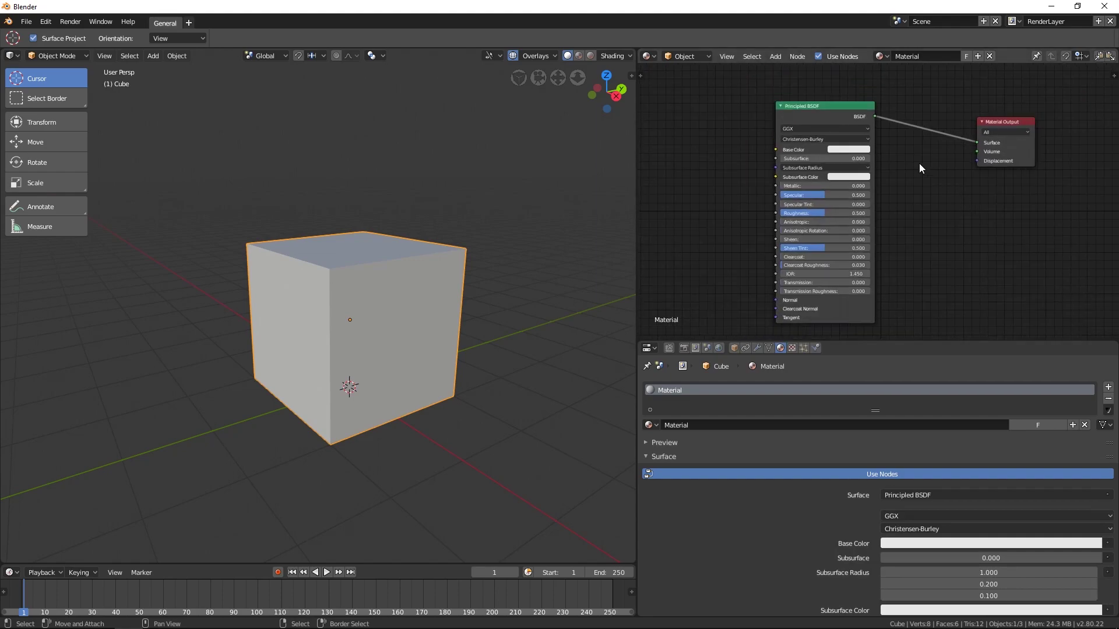
Enlarge the Shader Editor area downward to make more room for the full Principled BSDF node.
{"action": "left_click", "coordinate": [648, 56]}
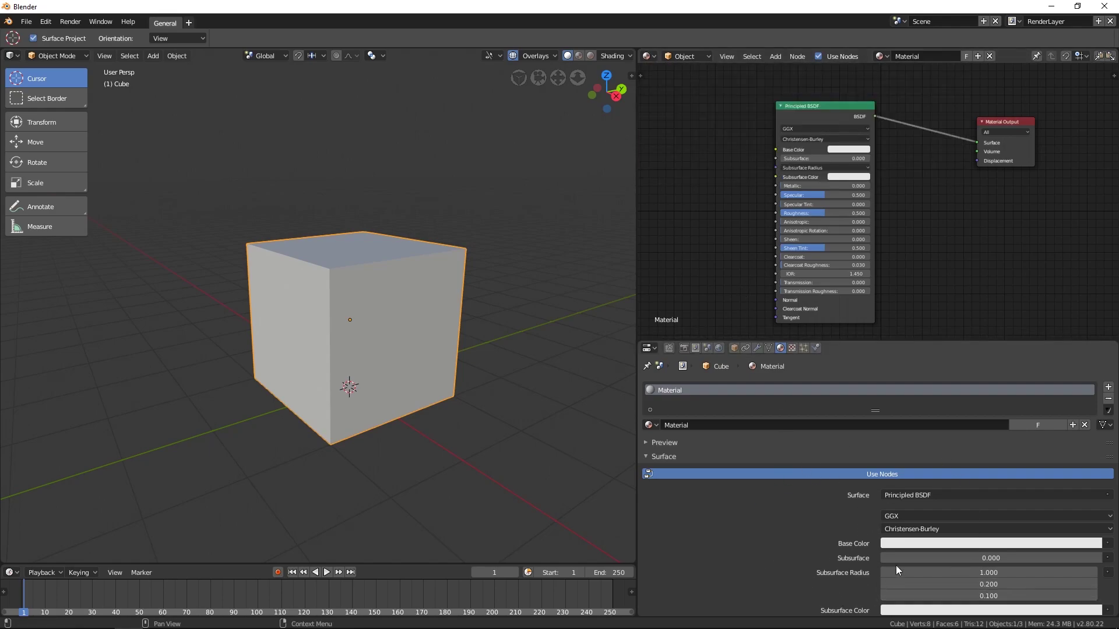
{"action": "middle_click_drag", "start_coordinate": [747, 237], "coordinate": [764, 238]}
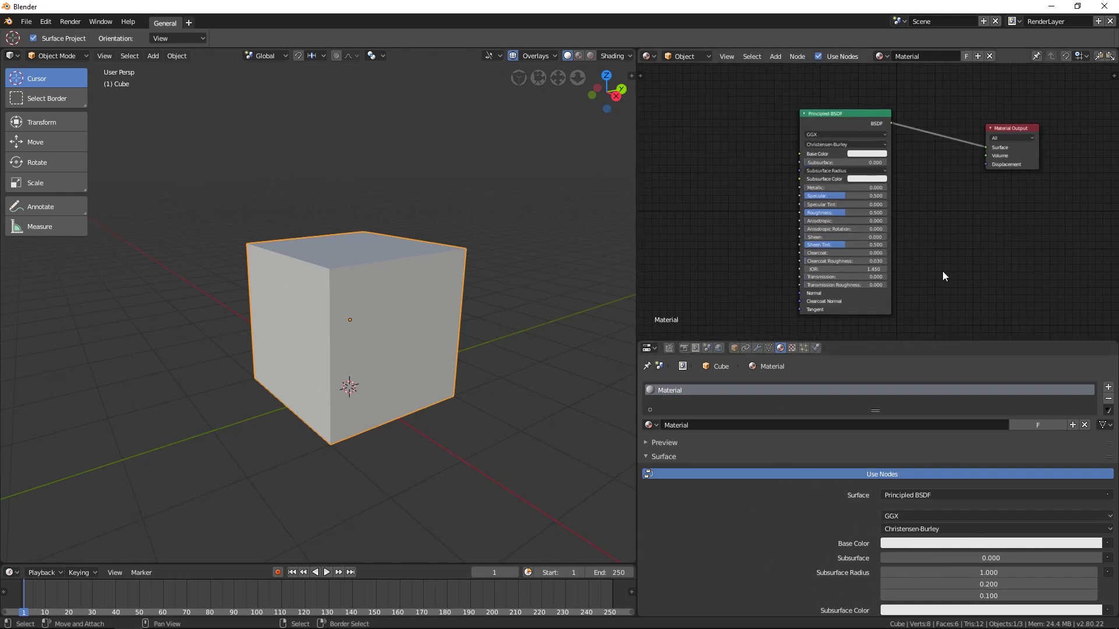
{"action": "scroll", "coordinate": [942, 271], "scroll_direction": "down", "scroll_amount": 1, "text": "shift"}
{"action": "scroll", "coordinate": [927, 229], "scroll_direction": "up", "scroll_amount": 1, "text": "shift"}
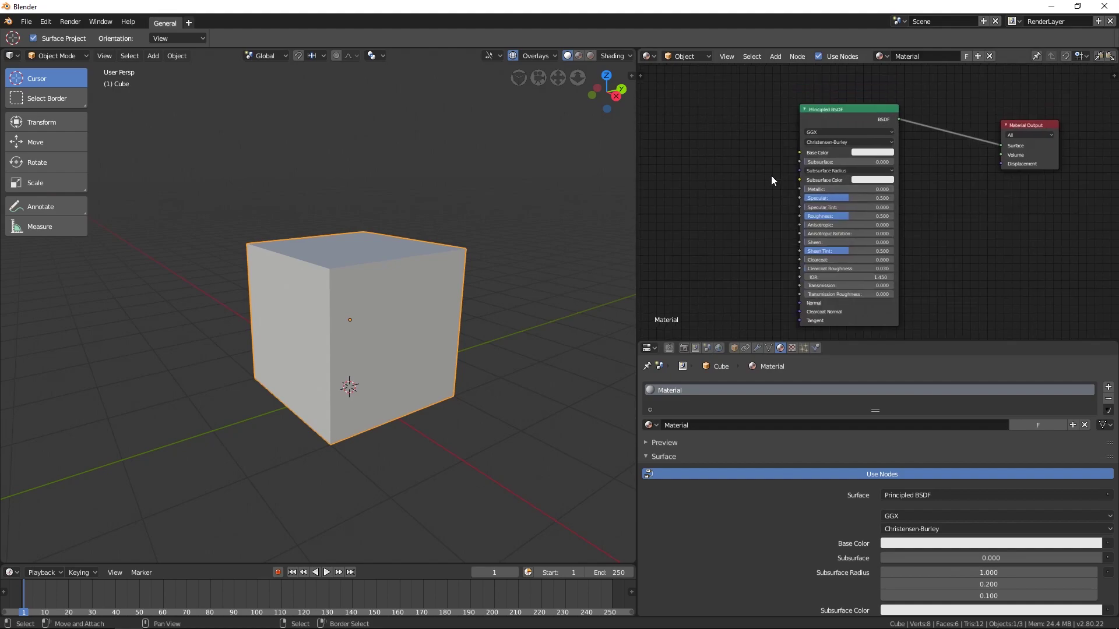
{"action": "scroll", "coordinate": [770, 174], "scroll_direction": "up", "scroll_amount": 1}
{"action": "scroll", "coordinate": [760, 214], "scroll_direction": "down", "scroll_amount": 1, "text": "shift"}
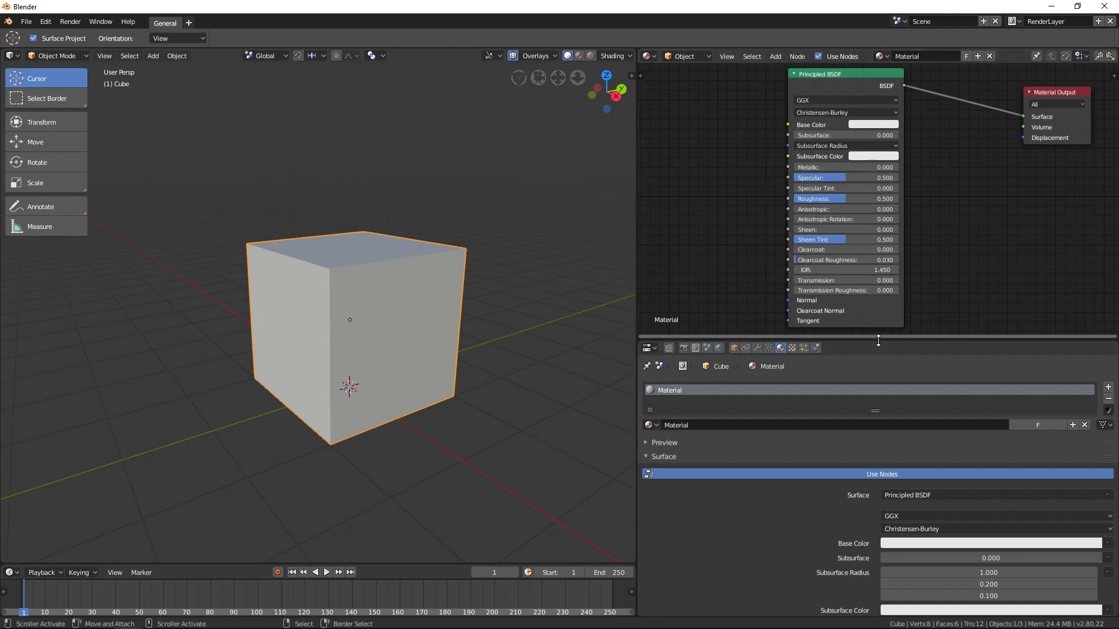
{"action": "left_click_drag", "start_coordinate": [878, 338], "coordinate": [868, 412]}
Examine the Principled BSDF node's input sockets, its link to the Material Output and the cube.
{"action": "middle_click_drag", "start_coordinate": [969, 253], "coordinate": [980, 266]}
{"action": "scroll", "coordinate": [834, 217], "scroll_direction": "up", "scroll_amount": 3}
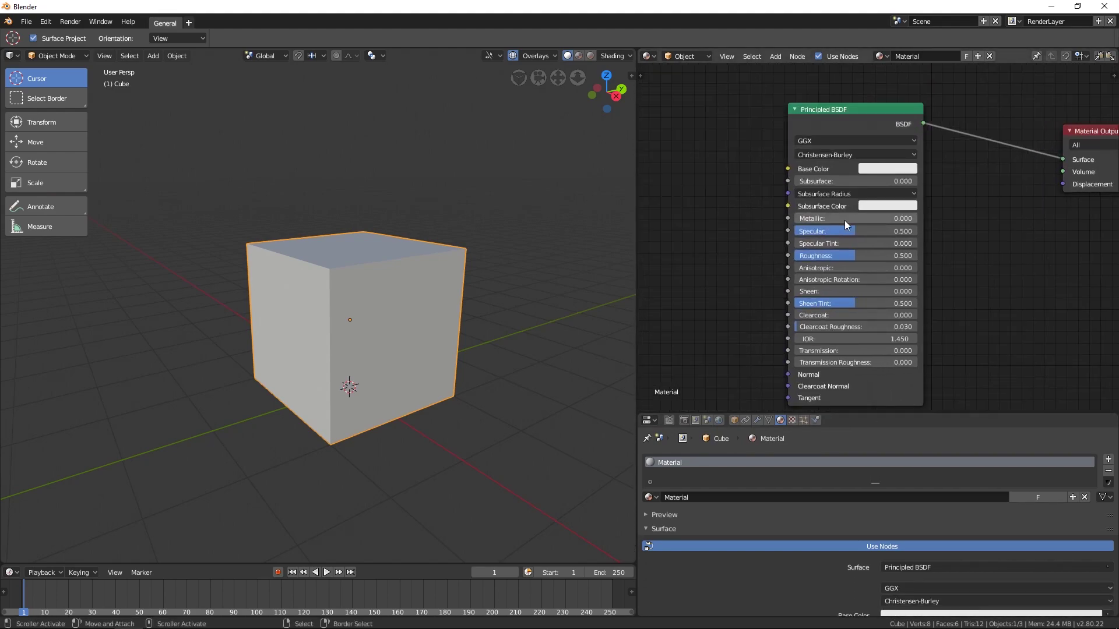
{"action": "scroll", "coordinate": [833, 183], "scroll_direction": "up", "scroll_amount": 1}
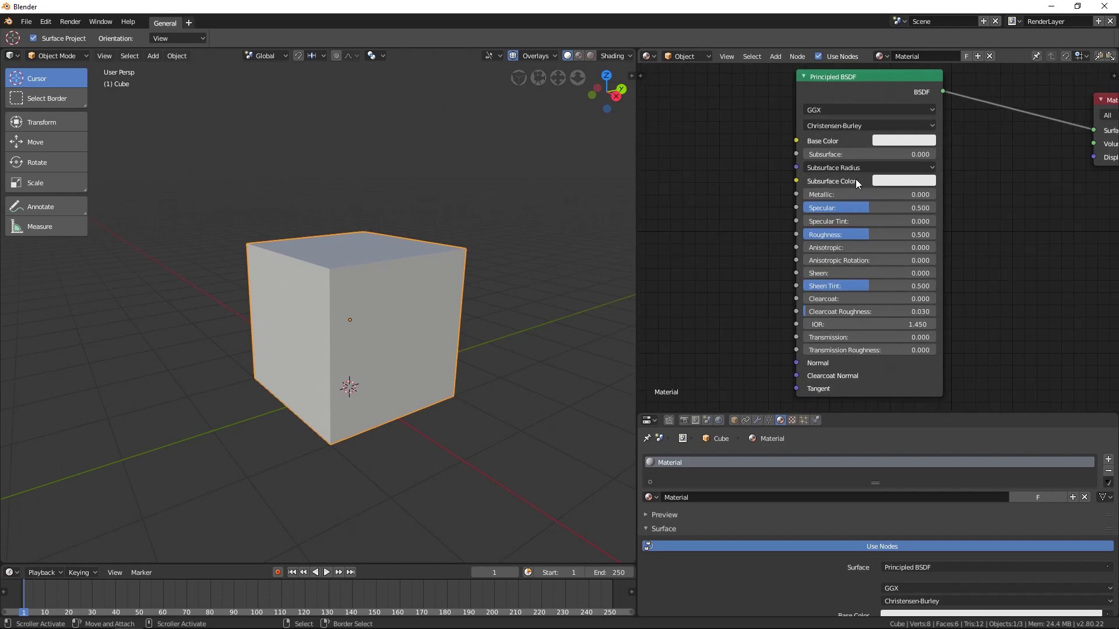
{"action": "scroll", "coordinate": [861, 159], "scroll_direction": "left", "scroll_amount": 2, "text": "ctrl"}
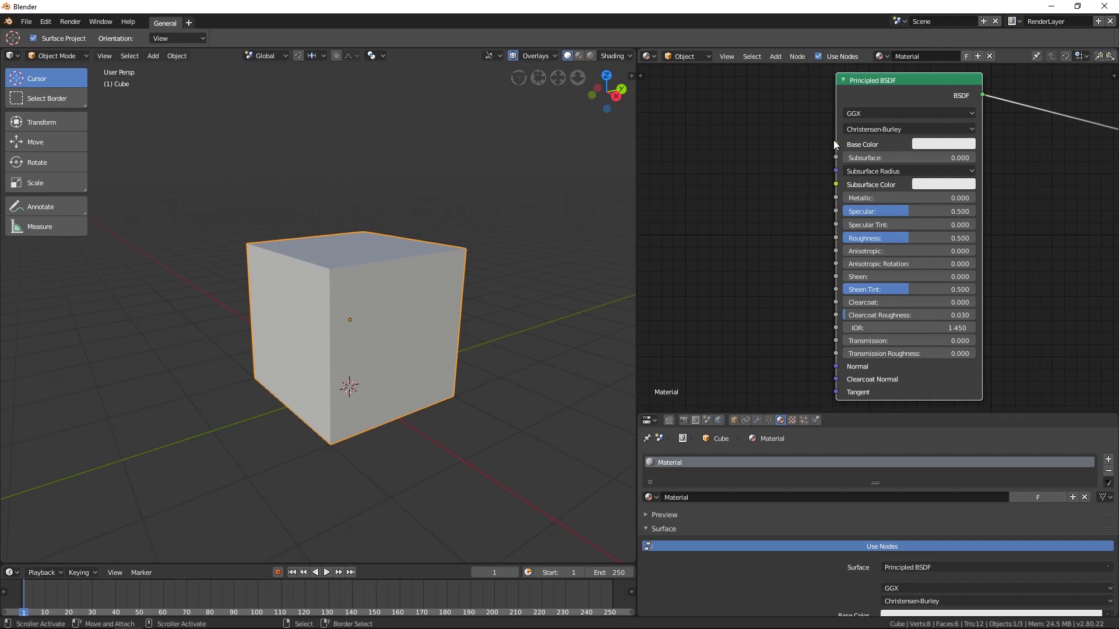
{"action": "left_click_drag", "start_coordinate": [834, 144], "coordinate": [756, 151]}
{"action": "middle_click_drag", "start_coordinate": [1032, 183], "coordinate": [786, 223]}
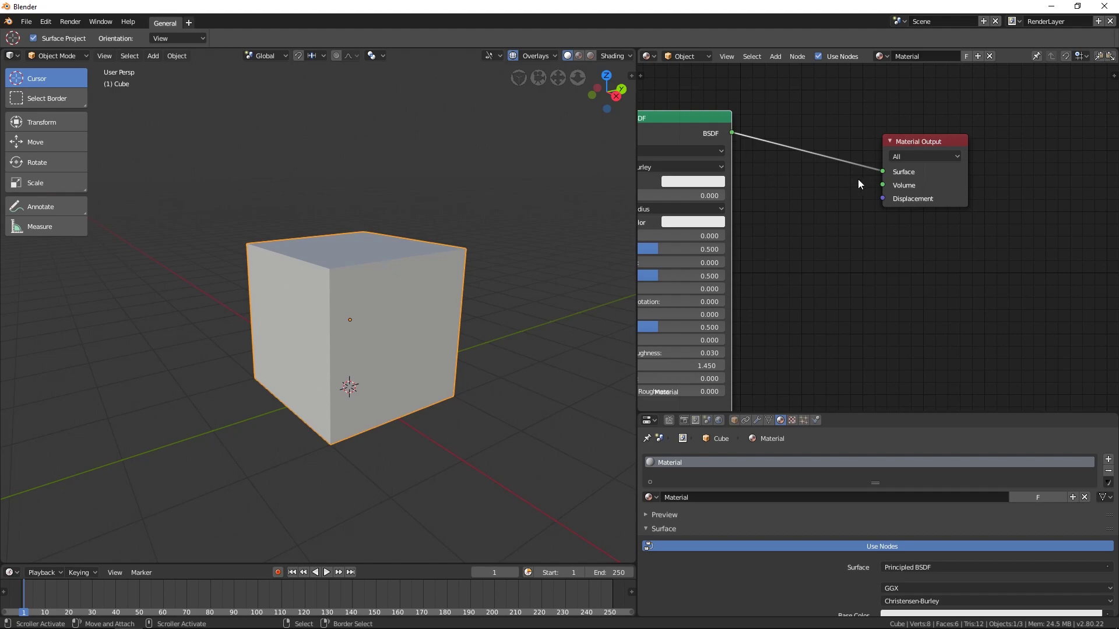
{"action": "scroll", "coordinate": [747, 205], "scroll_direction": "left", "scroll_amount": 5, "text": "ctrl"}
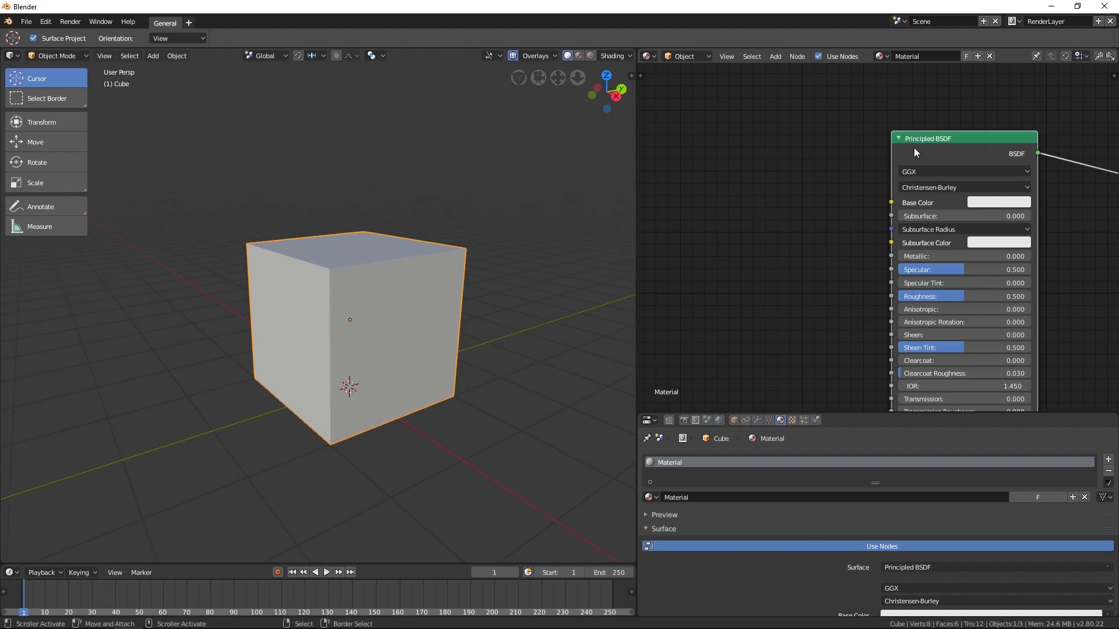
{"action": "middle_click_drag", "start_coordinate": [390, 288], "coordinate": [379, 320]}
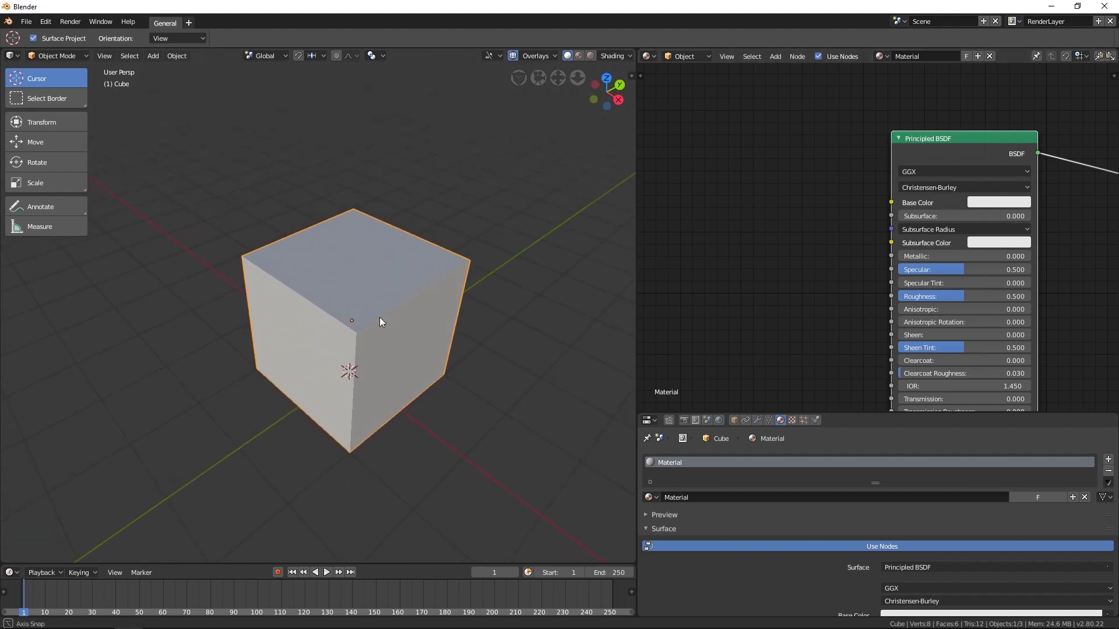
{"action": "scroll", "coordinate": [710, 201], "scroll_direction": "left", "scroll_amount": 1, "text": "ctrl"}
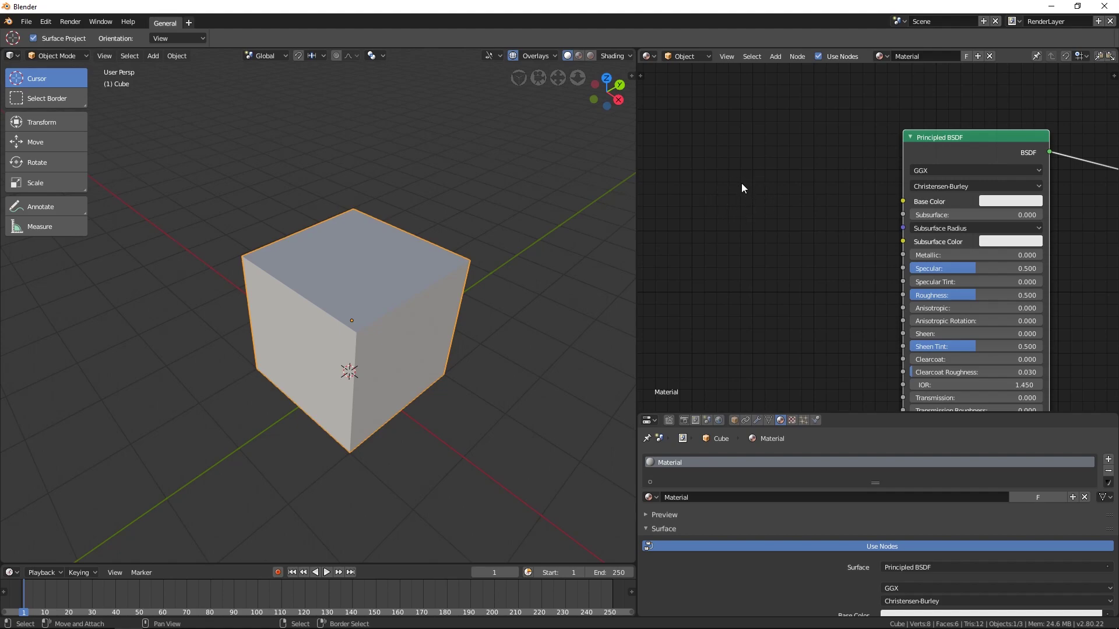
Add an Image Texture node to the material and place it beside the Principled BSDF's inputs.
{"action": "key", "text": "shift+a"}
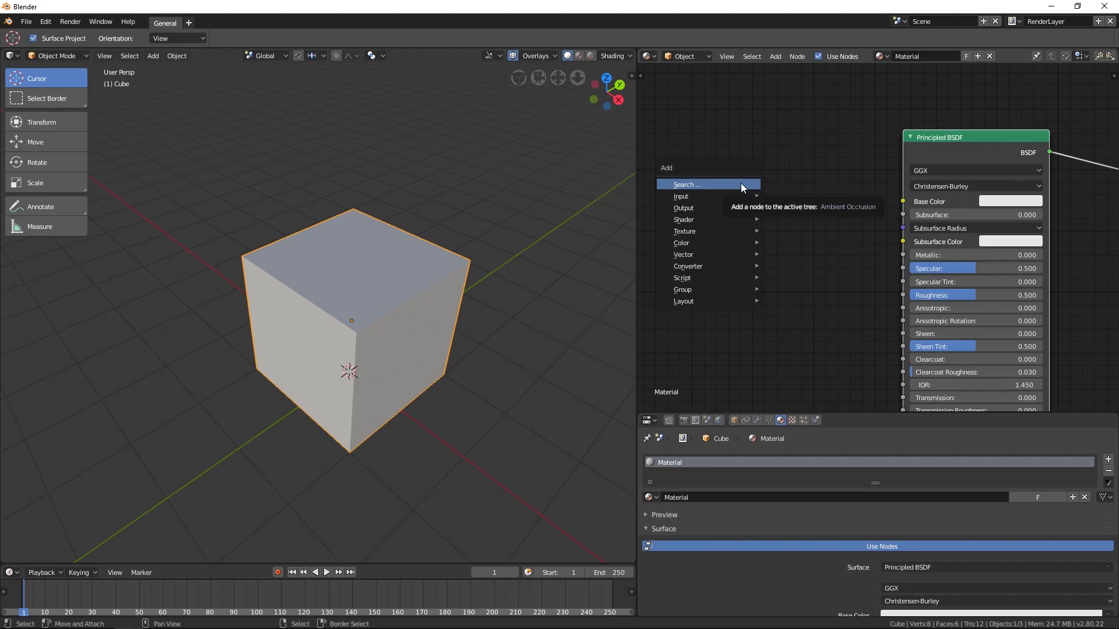
{"action": "mouse_move", "coordinate": [728, 231]}
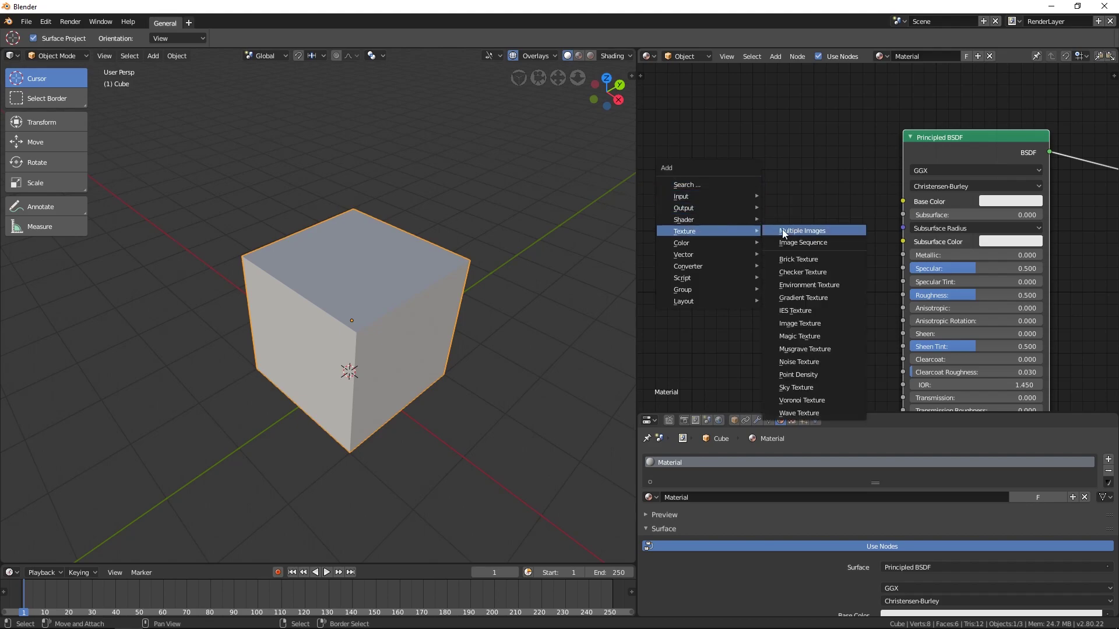
{"action": "left_click", "coordinate": [798, 324]}
{"action": "left_click", "coordinate": [720, 185]}
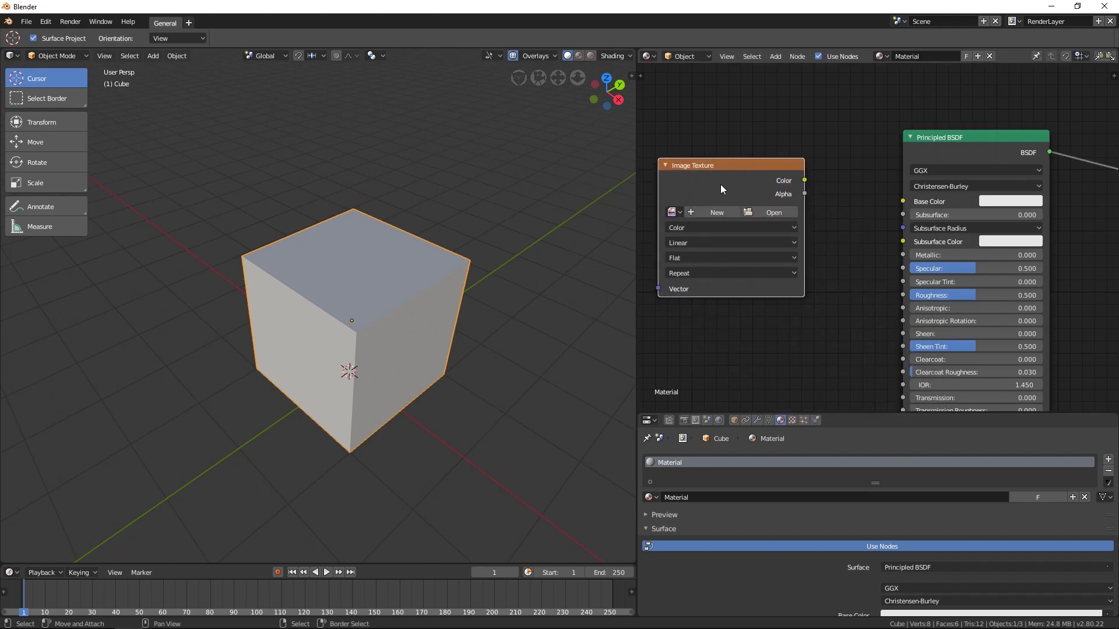
{"action": "left_click_drag", "start_coordinate": [723, 176], "coordinate": [722, 157]}
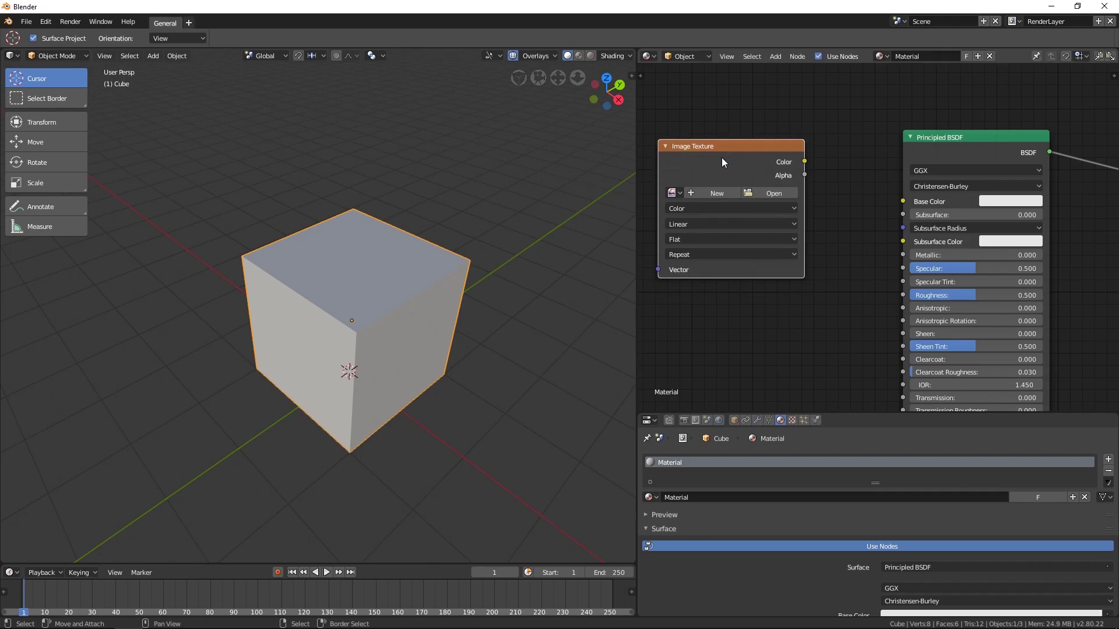
Browse for the node's image in the Video tutorials\07 textures\textures folder and show the files as thumbnails.
{"action": "left_click", "coordinate": [773, 195]}
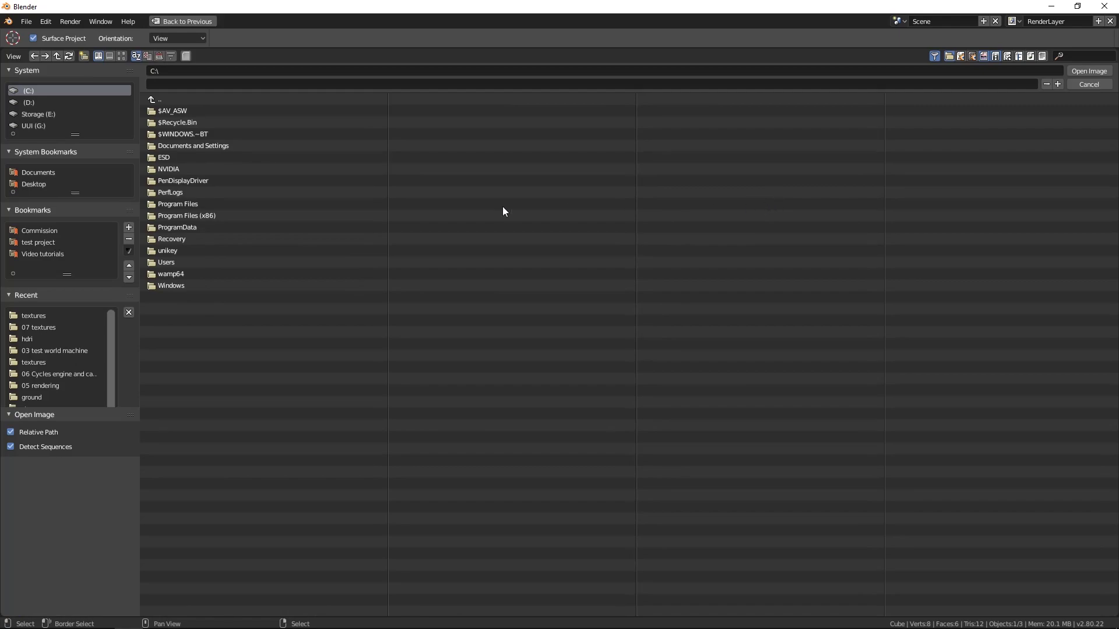
{"action": "left_click", "coordinate": [54, 253]}
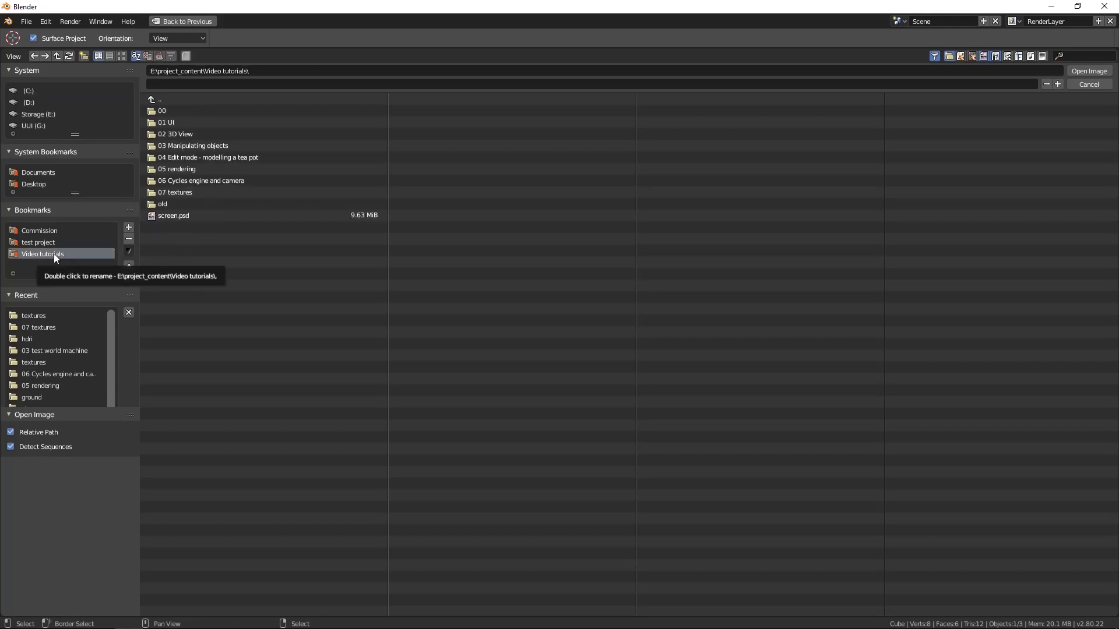
{"action": "left_click", "coordinate": [181, 192]}
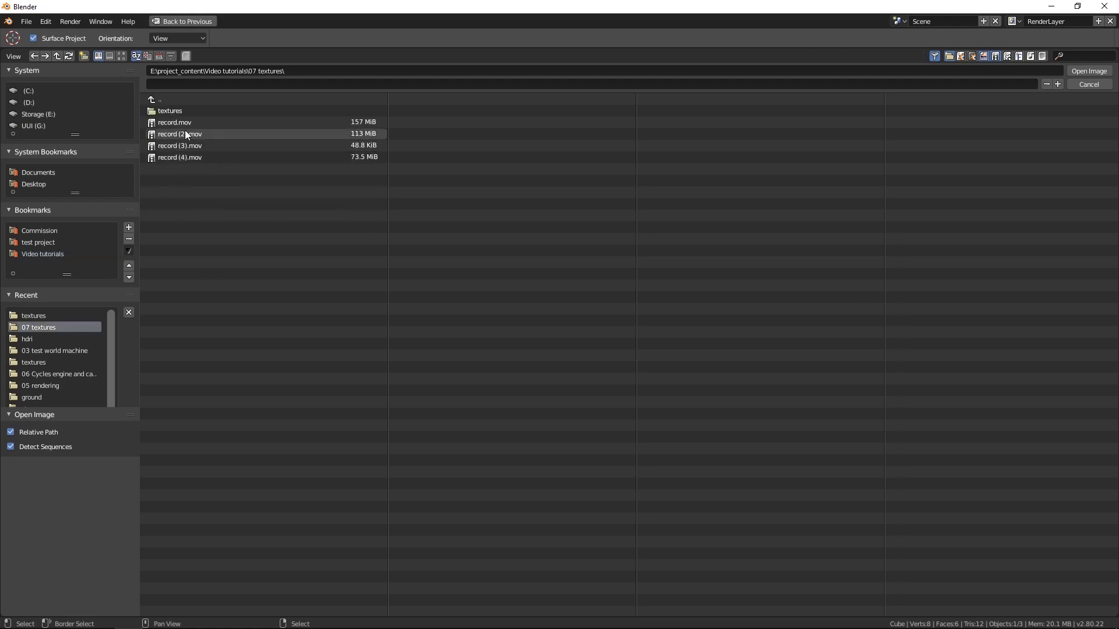
{"action": "left_click", "coordinate": [184, 112]}
{"action": "left_click", "coordinate": [121, 56]}
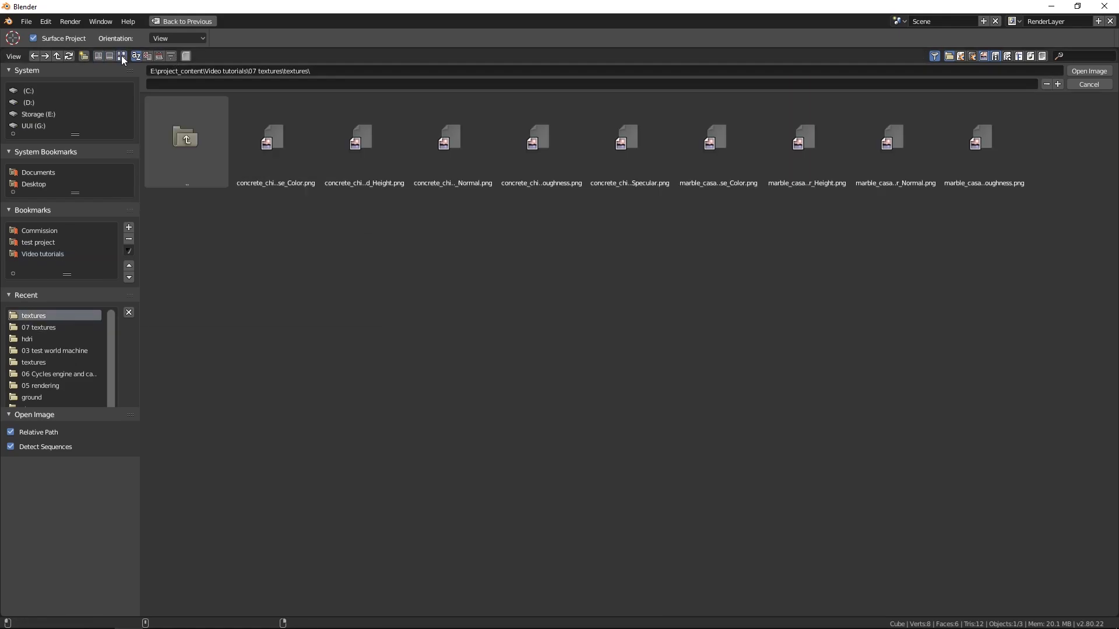
Select the group of concrete texture maps and the group of marble maps to compare the two sets.
{"action": "left_click", "coordinate": [274, 140]}
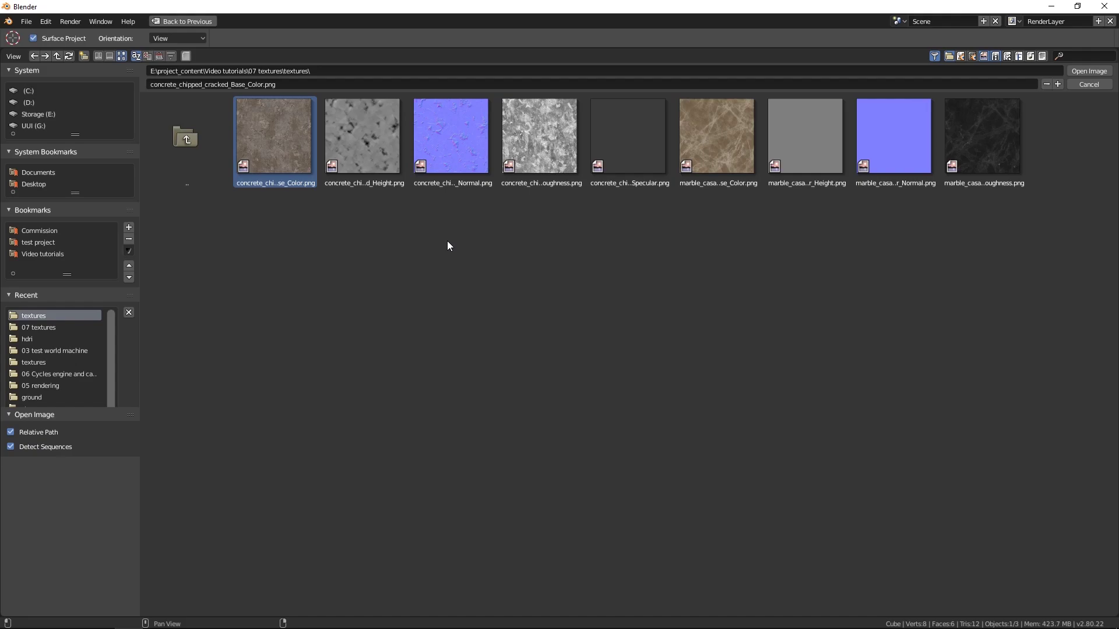
{"action": "left_click_drag", "start_coordinate": [288, 232], "coordinate": [613, 235]}
{"action": "left_click_drag", "start_coordinate": [632, 157], "coordinate": [311, 148]}
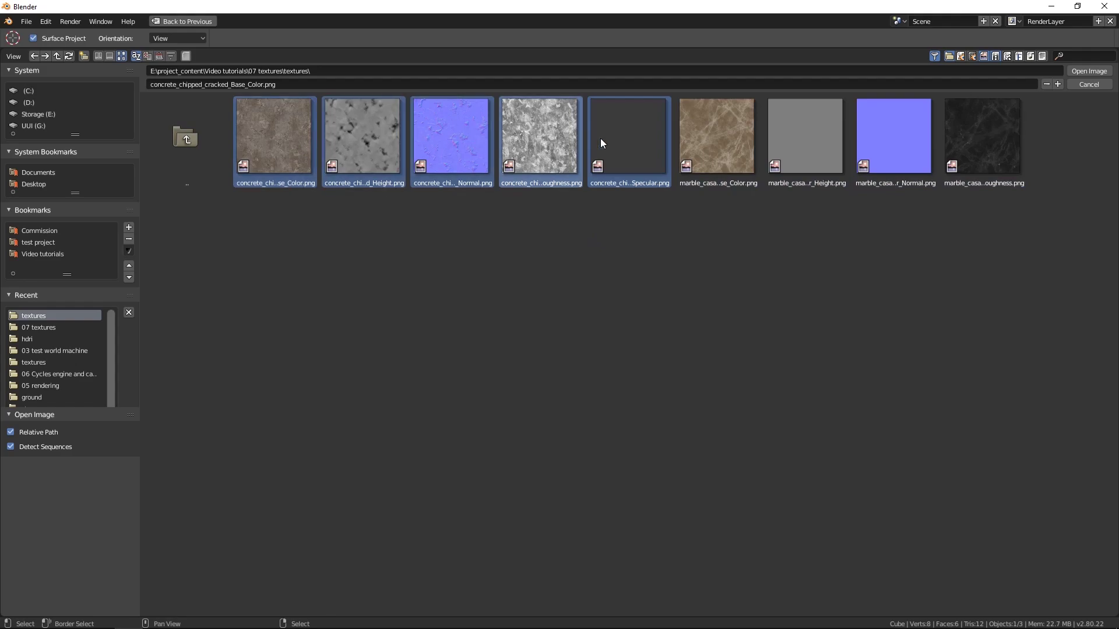
{"action": "left_click", "coordinate": [719, 201]}
{"action": "key", "text": "b"}
{"action": "left_click_drag", "start_coordinate": [719, 201], "coordinate": [1015, 130]}
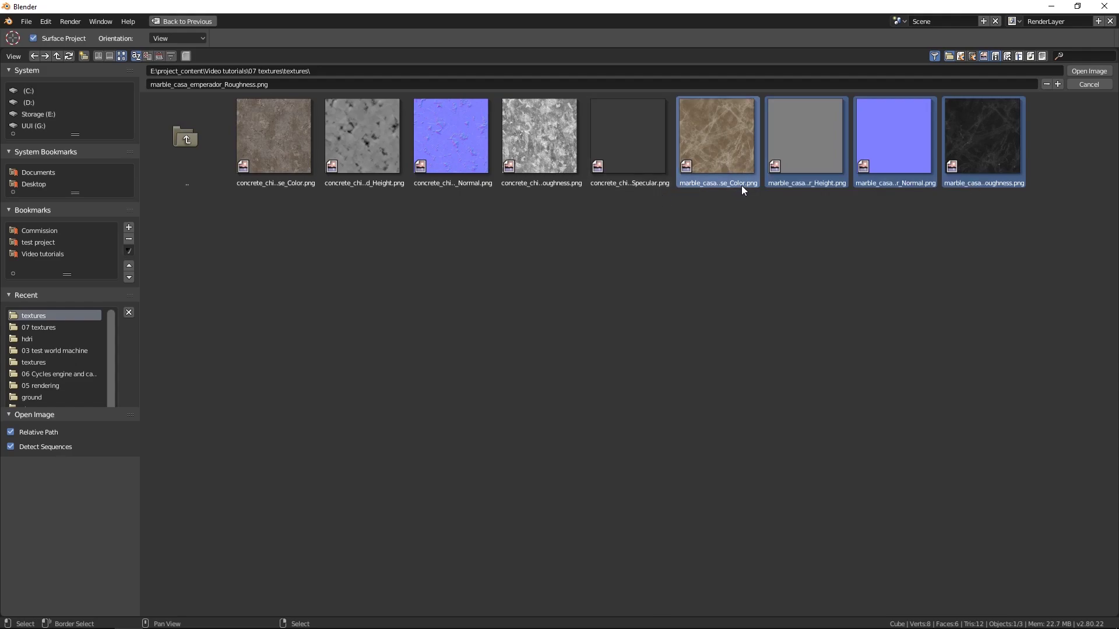
Examine each concrete and marble map individually, covering base color, height, normal, roughness and specular.
{"action": "left_click", "coordinate": [268, 145]}
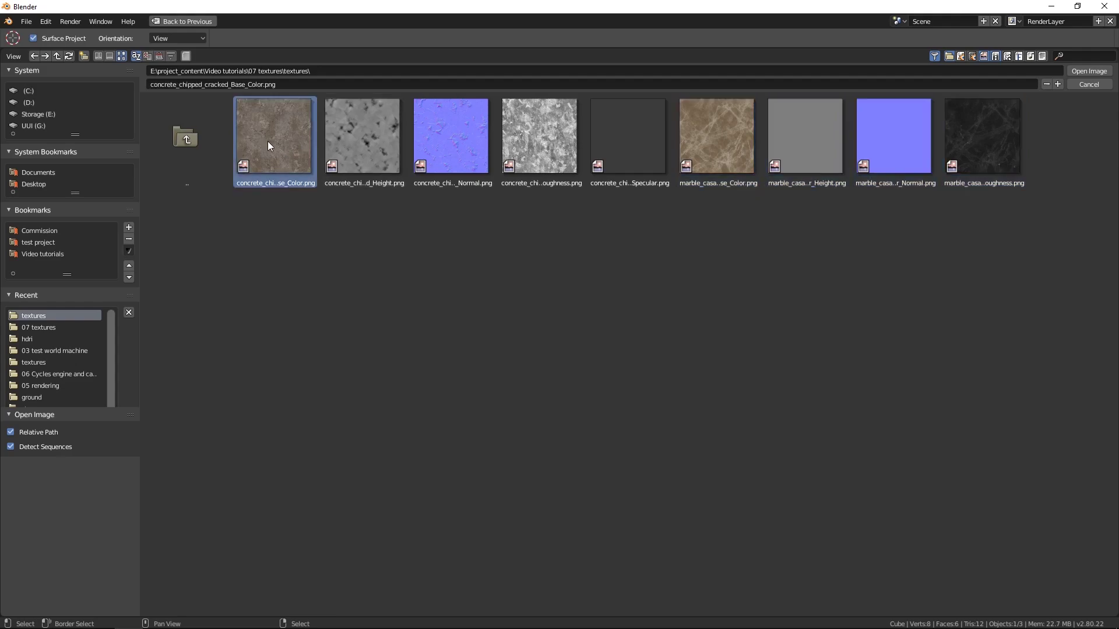
{"action": "left_click", "coordinate": [374, 132]}
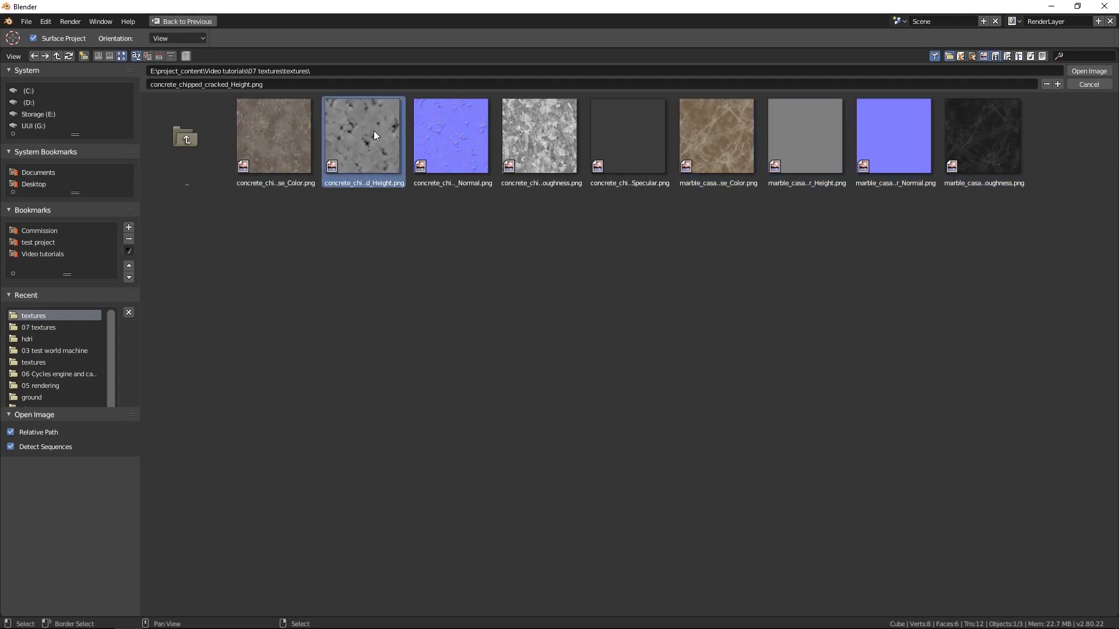
{"action": "left_click", "coordinate": [463, 131]}
{"action": "left_click", "coordinate": [569, 147]}
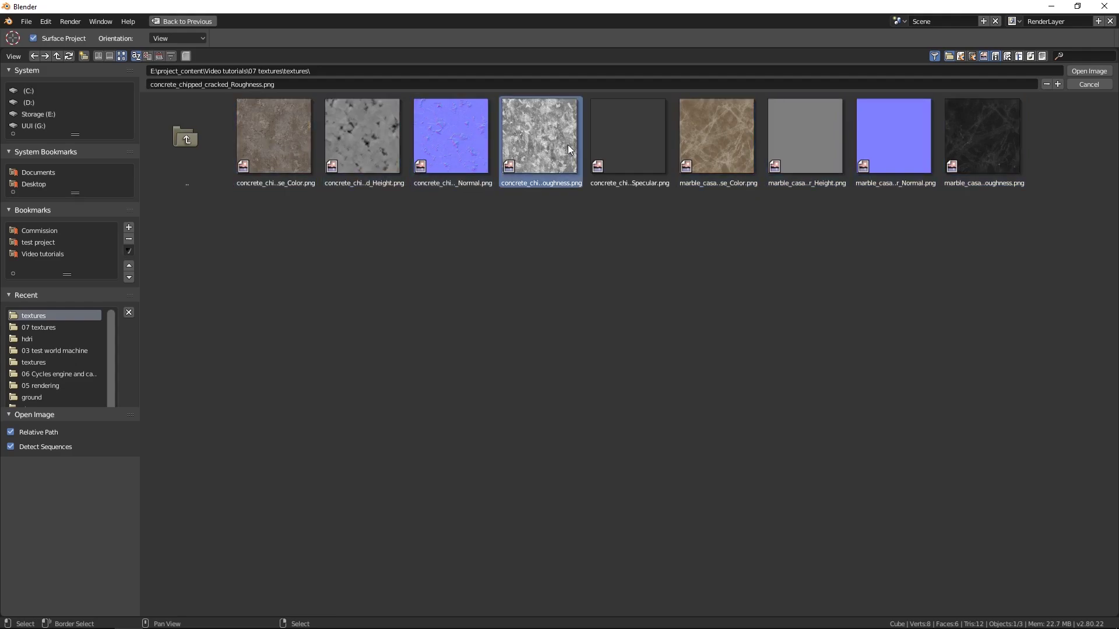
{"action": "left_click", "coordinate": [630, 144]}
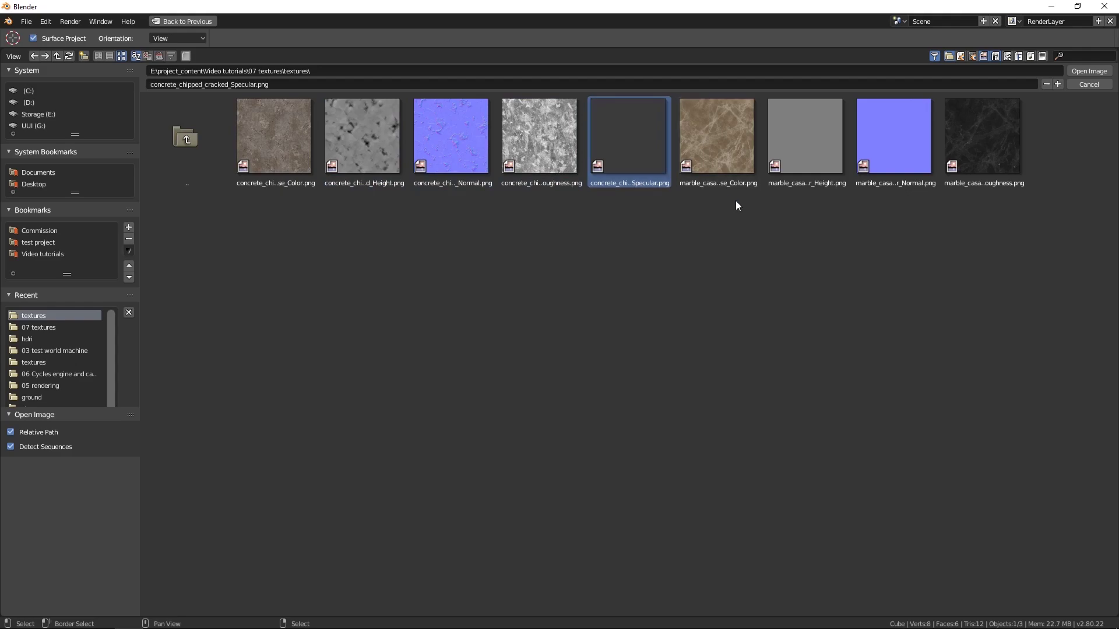
{"action": "left_click", "coordinate": [728, 159]}
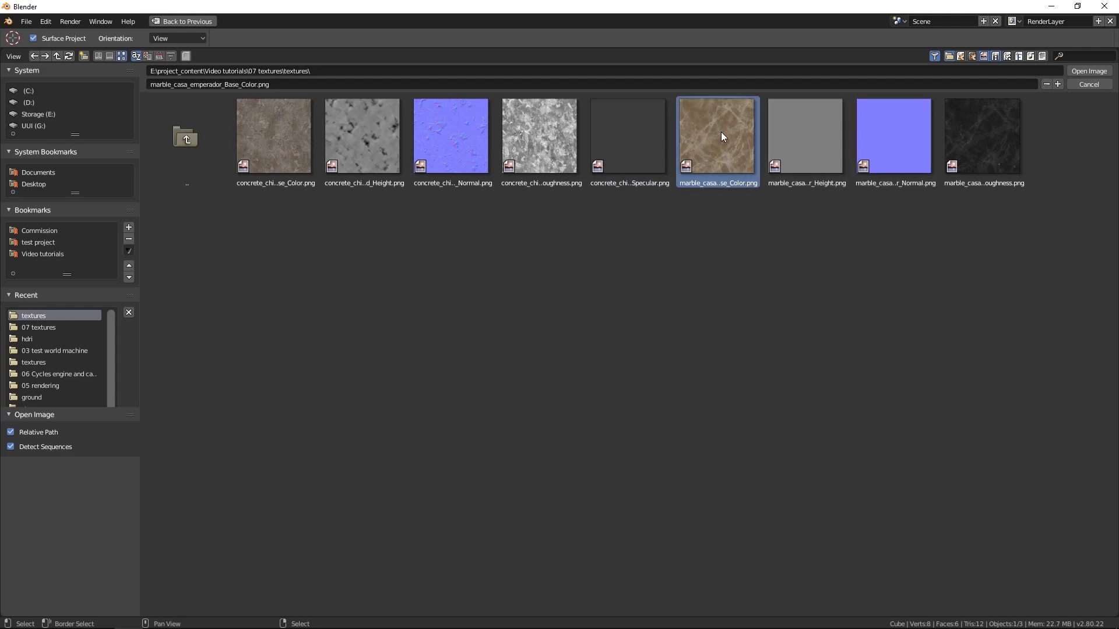
{"action": "left_click", "coordinate": [803, 134]}
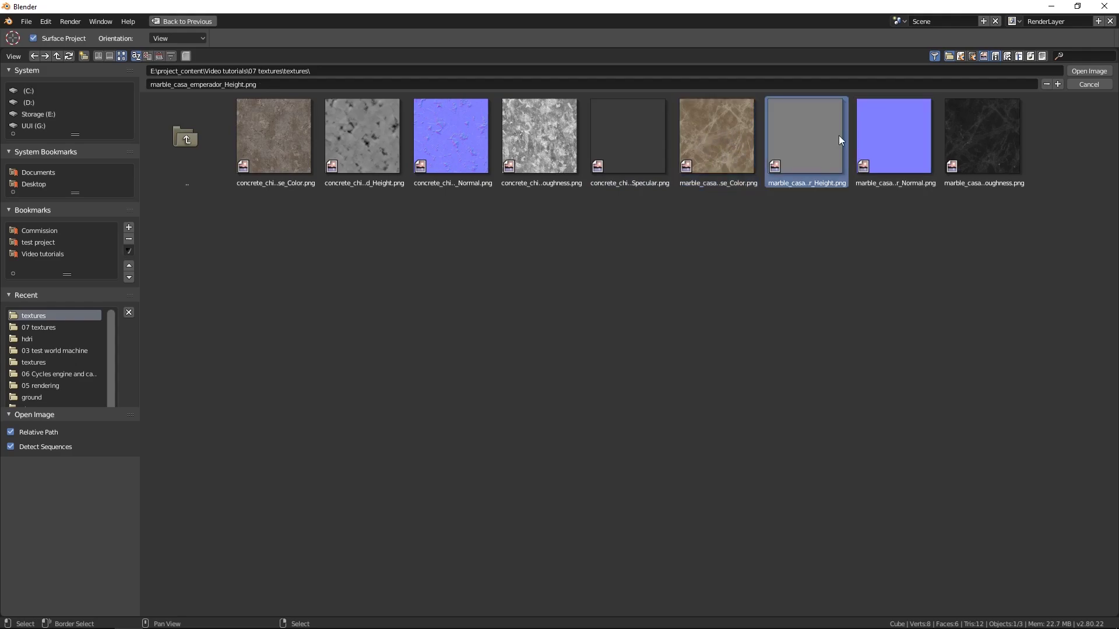
{"action": "left_click", "coordinate": [916, 146]}
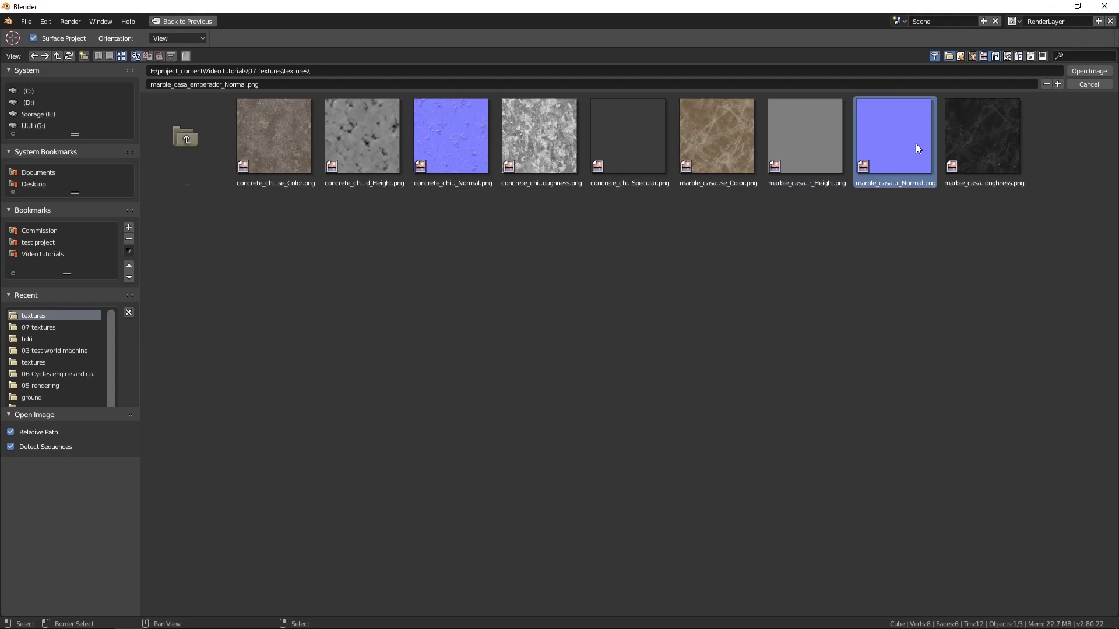
{"action": "left_click", "coordinate": [1007, 135]}
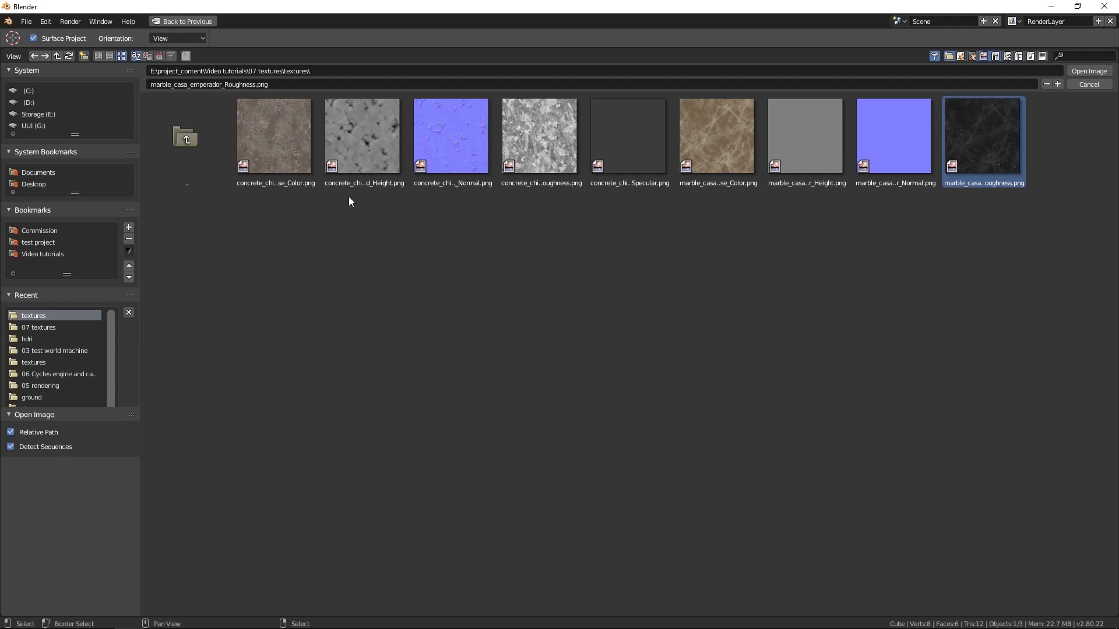
Load concrete_chipped_cracked_Base_Color.png into the Image Texture node and link its Color output to the Principled BSDF's Base Color.
{"action": "left_click", "coordinate": [284, 135]}
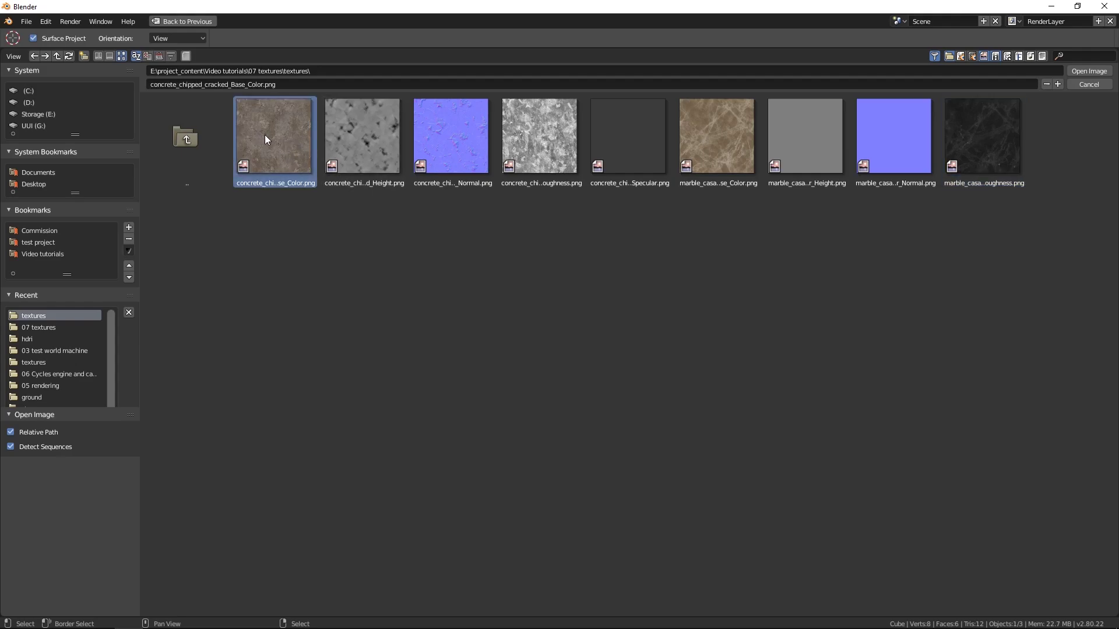
{"action": "left_click", "coordinate": [1088, 71]}
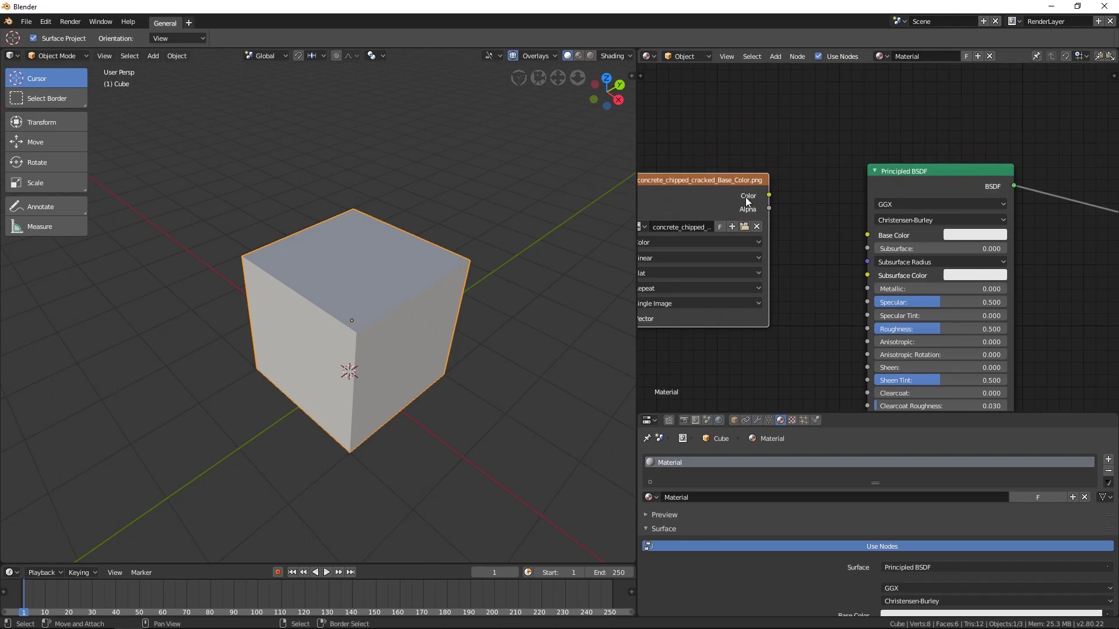
{"action": "scroll", "coordinate": [794, 193], "scroll_direction": "down", "scroll_amount": 1}
{"action": "middle_click_drag", "start_coordinate": [771, 197], "coordinate": [718, 216]}
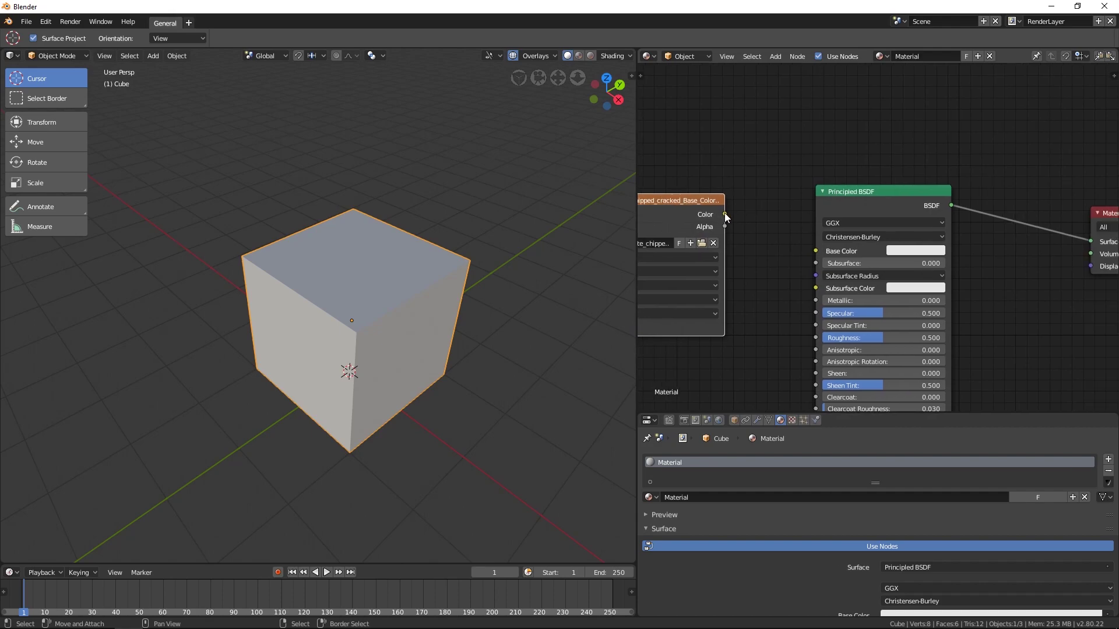
{"action": "left_click_drag", "start_coordinate": [725, 213], "coordinate": [814, 249]}
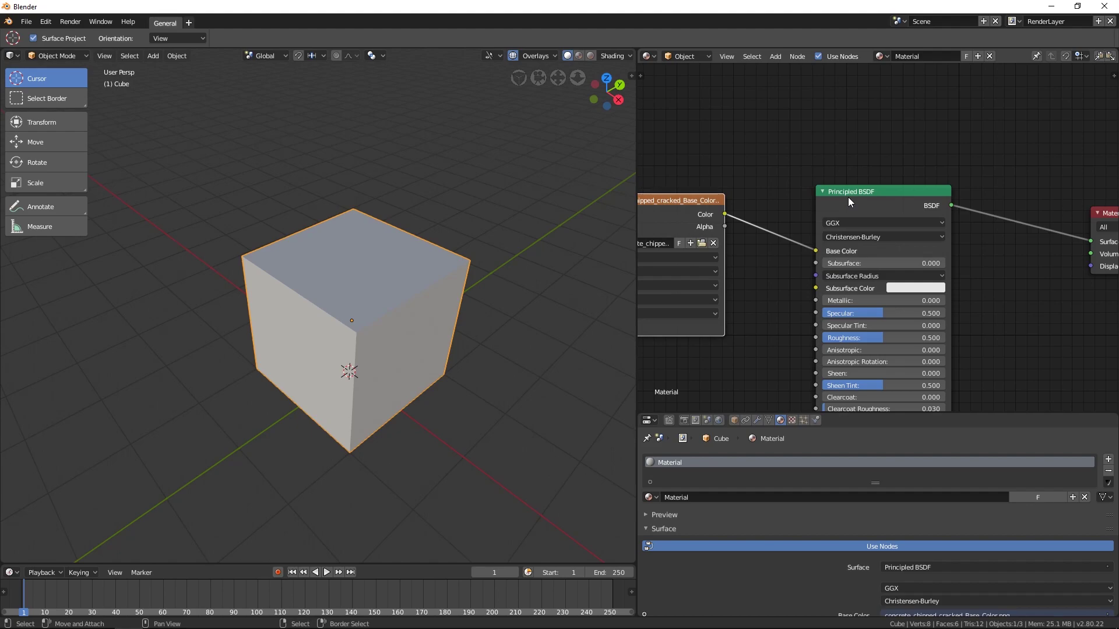
{"action": "middle_click_drag", "start_coordinate": [850, 202], "coordinate": [902, 193]}
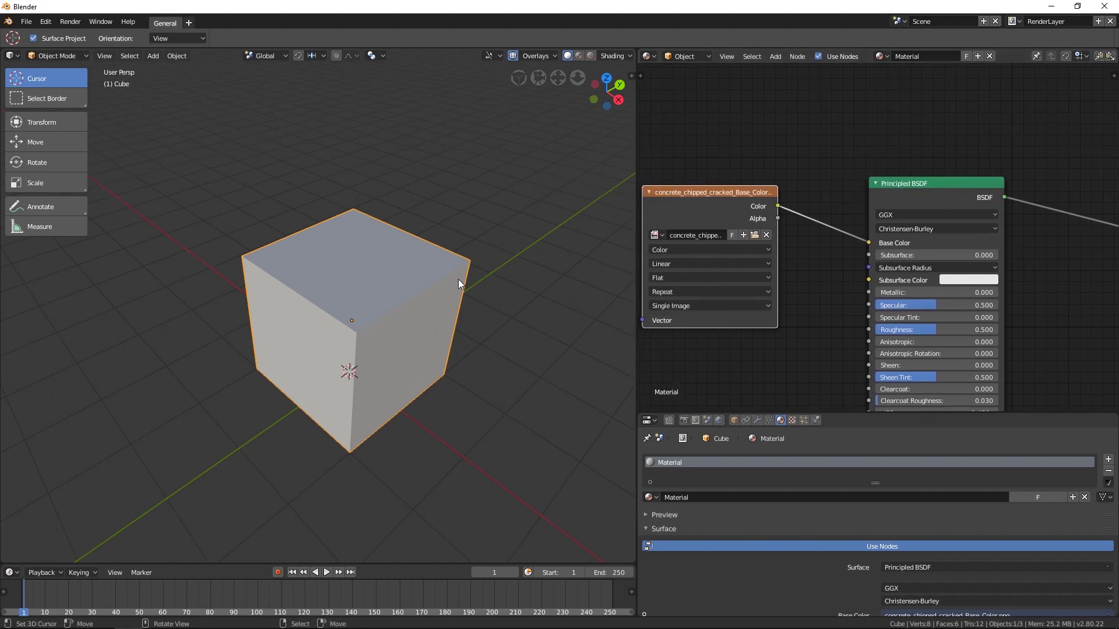
Set the scene's render engine to Cycles and return to the cube's material settings.
{"action": "left_click", "coordinate": [684, 420]}
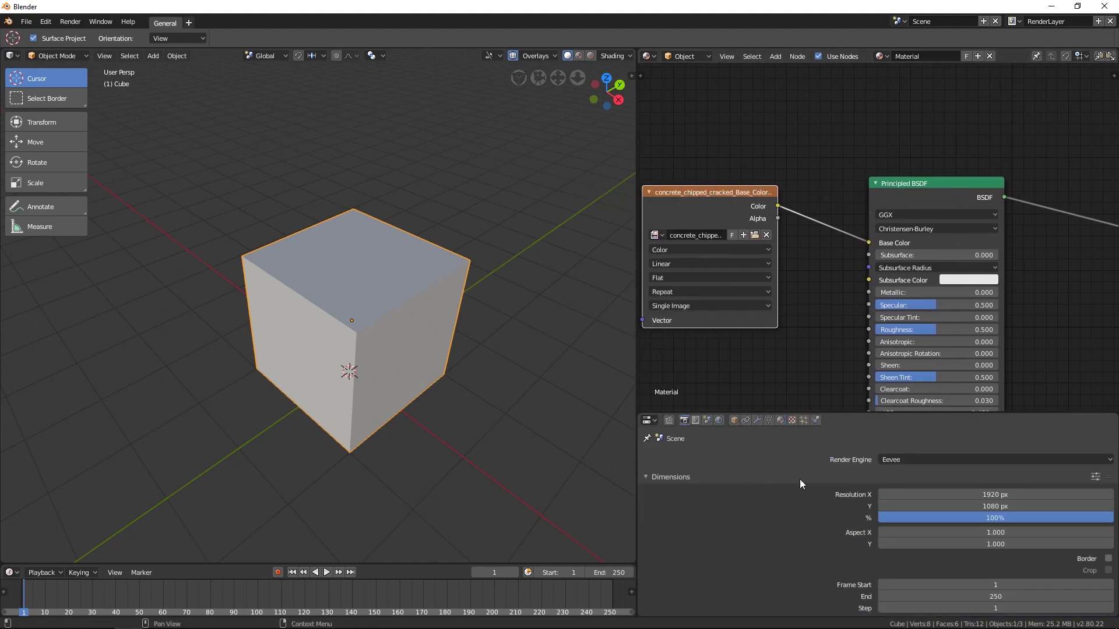
{"action": "left_click", "coordinate": [932, 458]}
{"action": "left_click", "coordinate": [934, 421]}
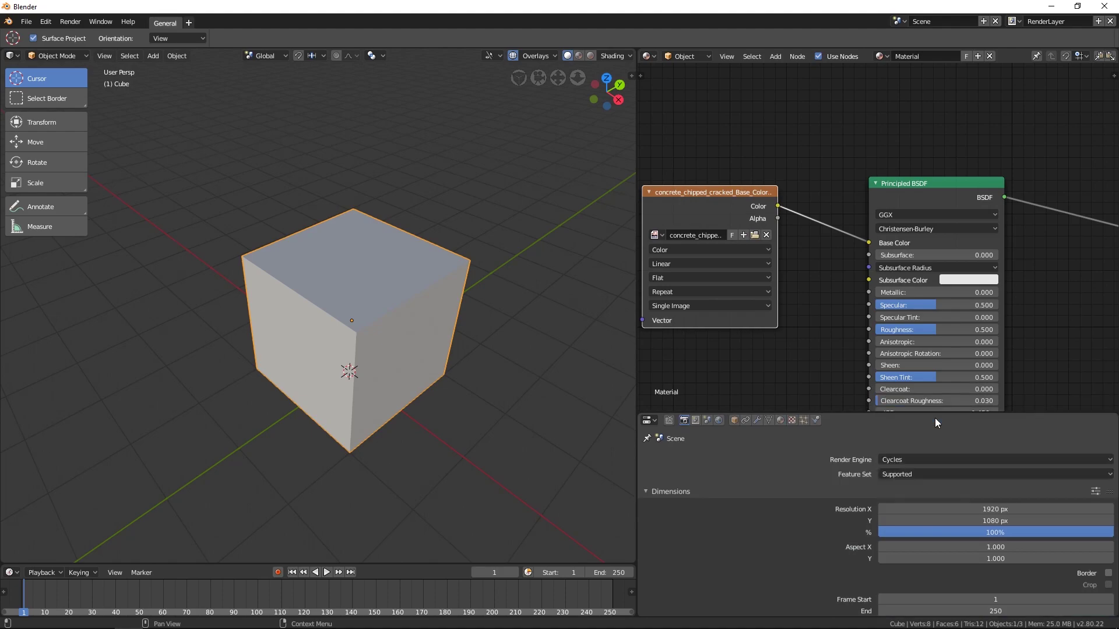
{"action": "left_click", "coordinate": [781, 420]}
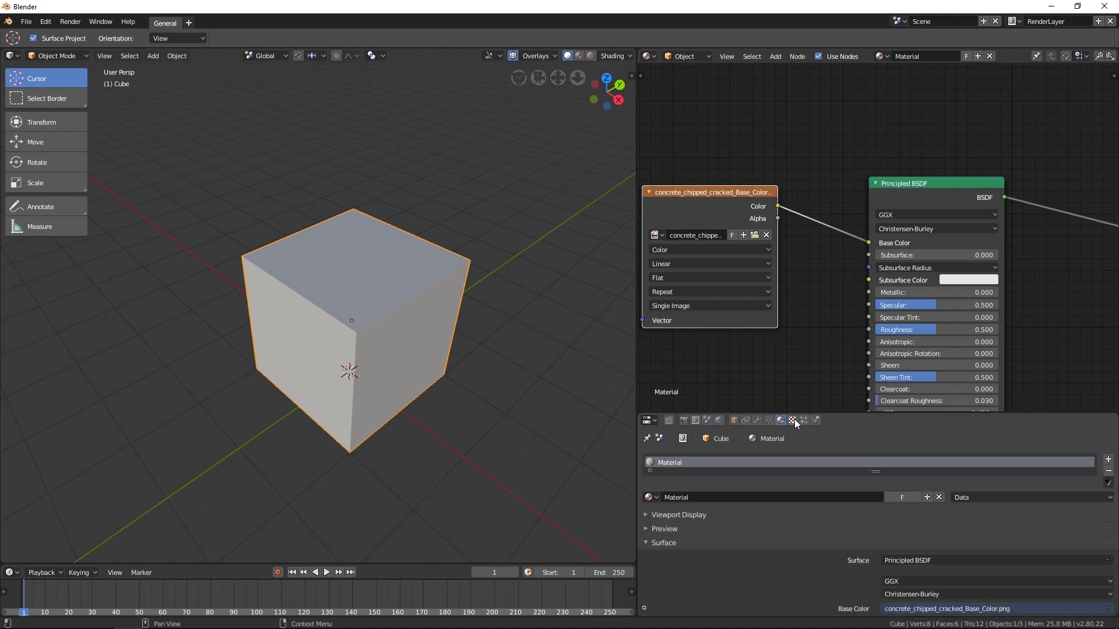
Switch the 3D viewport to rendered shading and inspect the concrete texture on the cube from several angles.
{"action": "key", "text": "shift+z"}
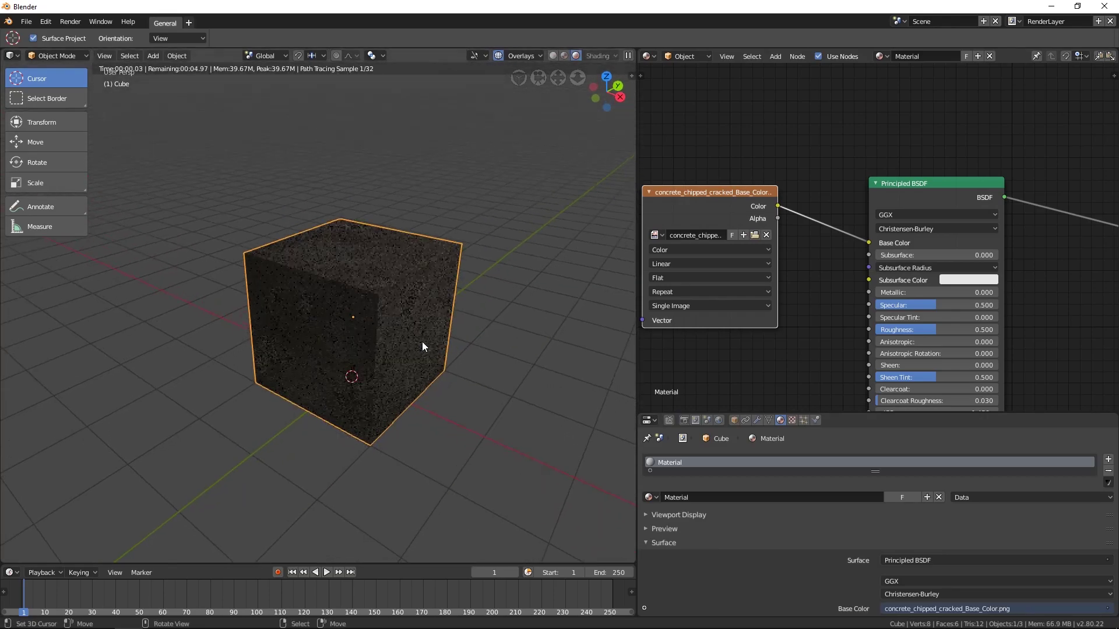
{"action": "scroll", "coordinate": [404, 322], "scroll_direction": "up", "scroll_amount": 2}
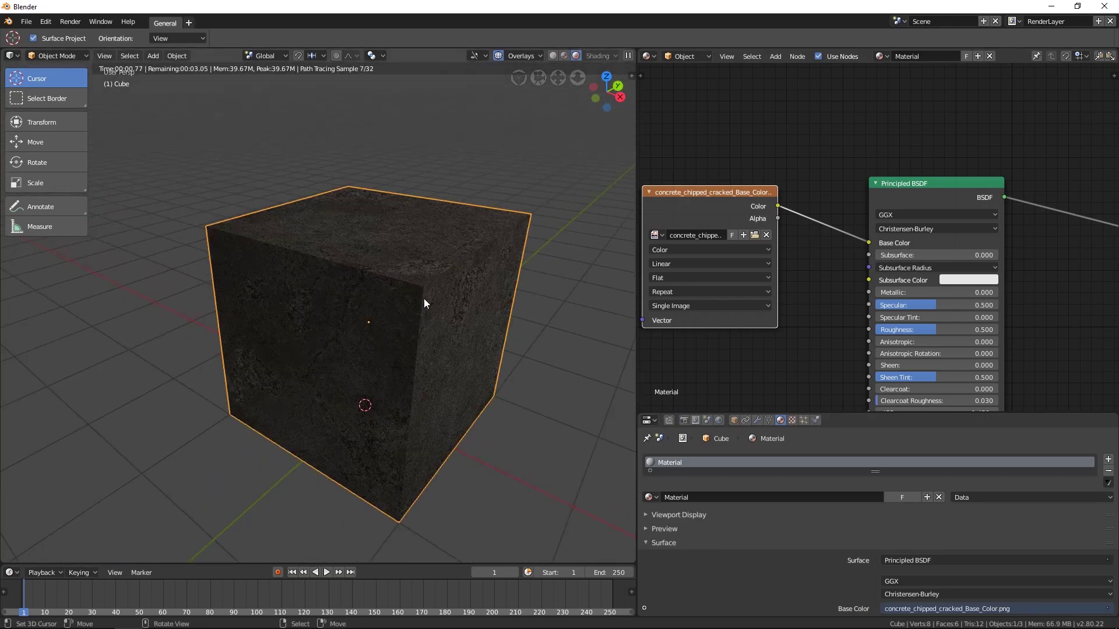
{"action": "scroll", "coordinate": [385, 319], "scroll_direction": "up", "scroll_amount": 2}
{"action": "scroll", "coordinate": [381, 321], "scroll_direction": "up", "scroll_amount": 2}
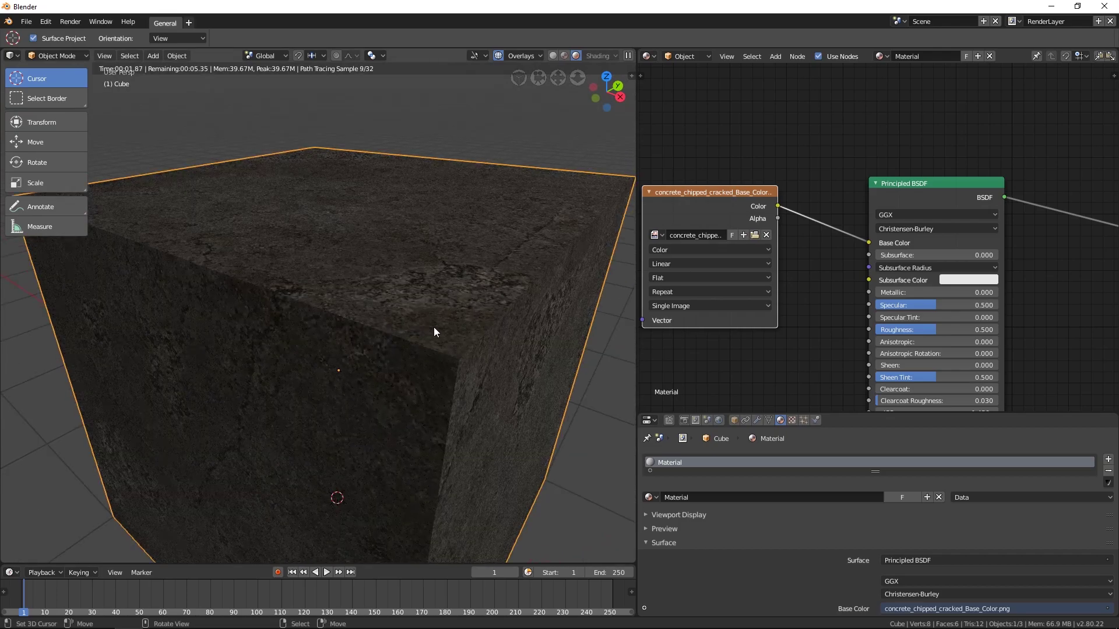
{"action": "scroll", "coordinate": [445, 358], "scroll_direction": "down", "scroll_amount": 5}
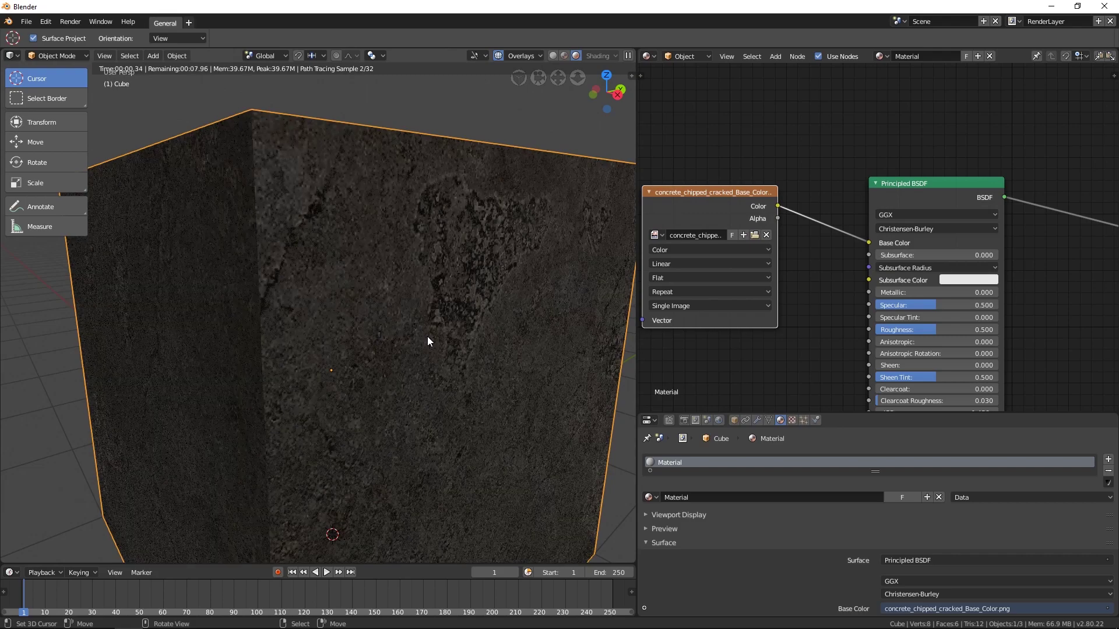
{"action": "middle_click_drag", "start_coordinate": [415, 346], "coordinate": [420, 369]}
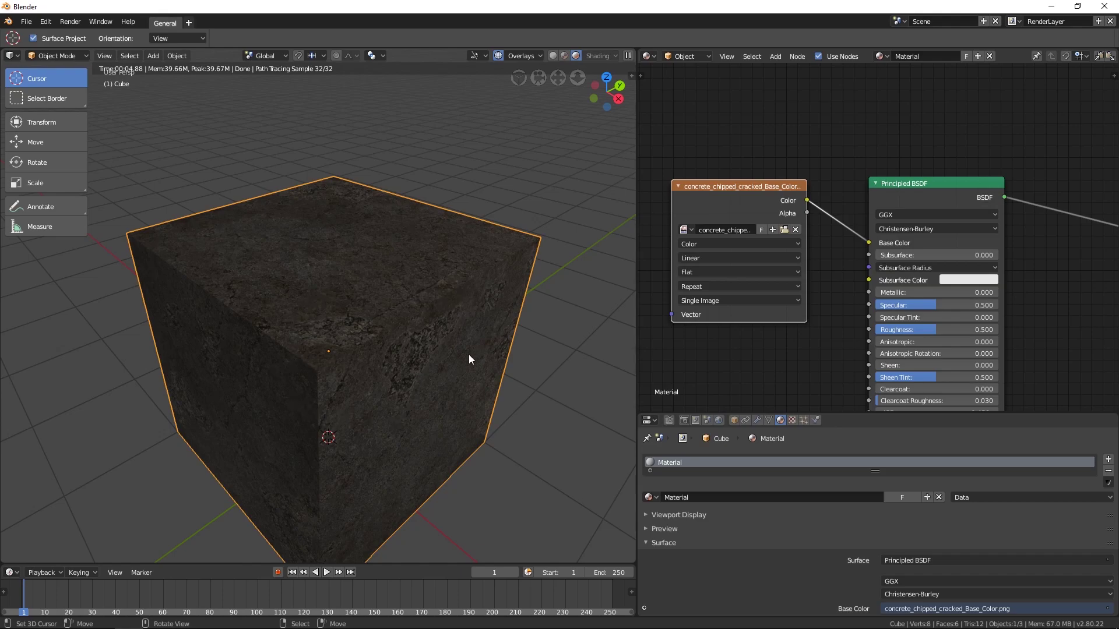
{"action": "scroll", "coordinate": [469, 357], "scroll_direction": "down", "scroll_amount": 2}
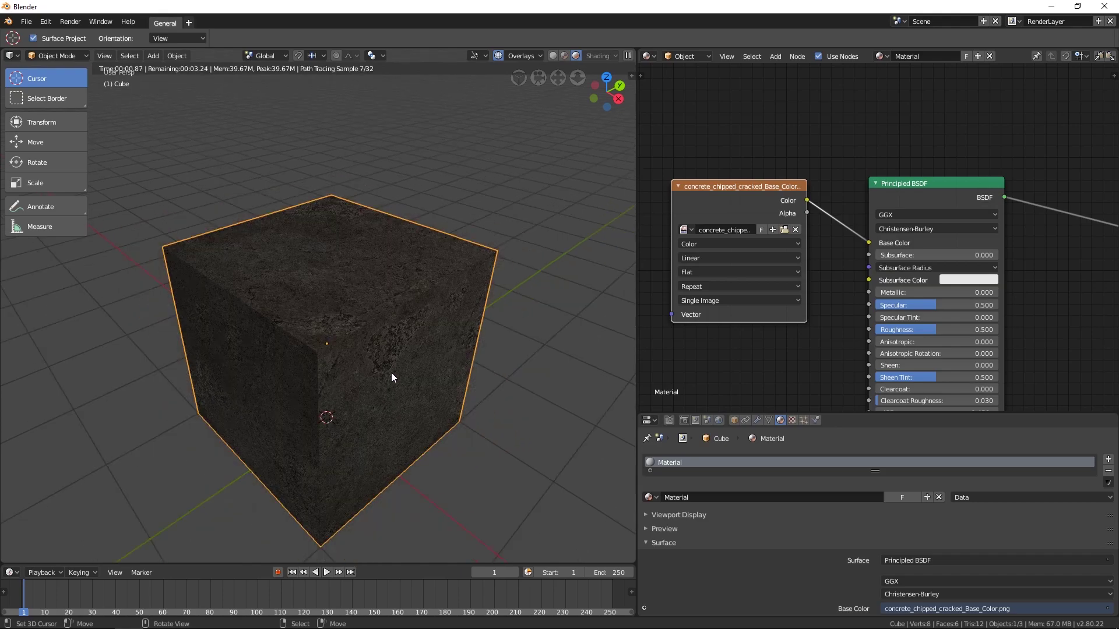
Remove the UVMap entry from the cube's UV maps in its mesh data.
{"action": "left_click", "coordinate": [768, 421]}
{"action": "scroll", "coordinate": [873, 552], "scroll_direction": "down", "scroll_amount": 3}
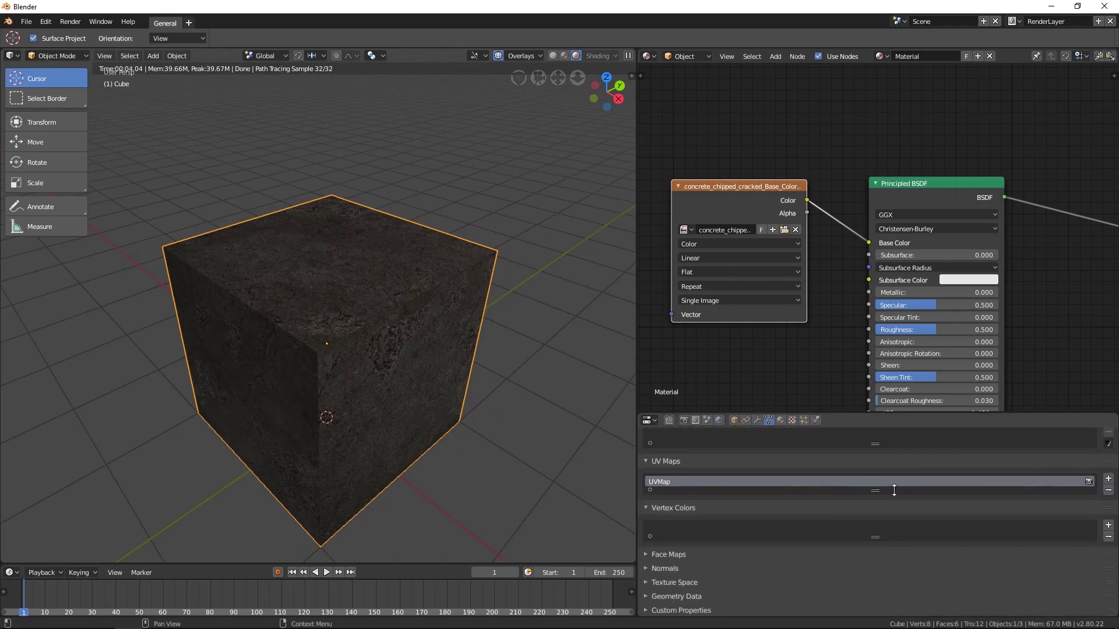
{"action": "left_click", "coordinate": [1108, 491]}
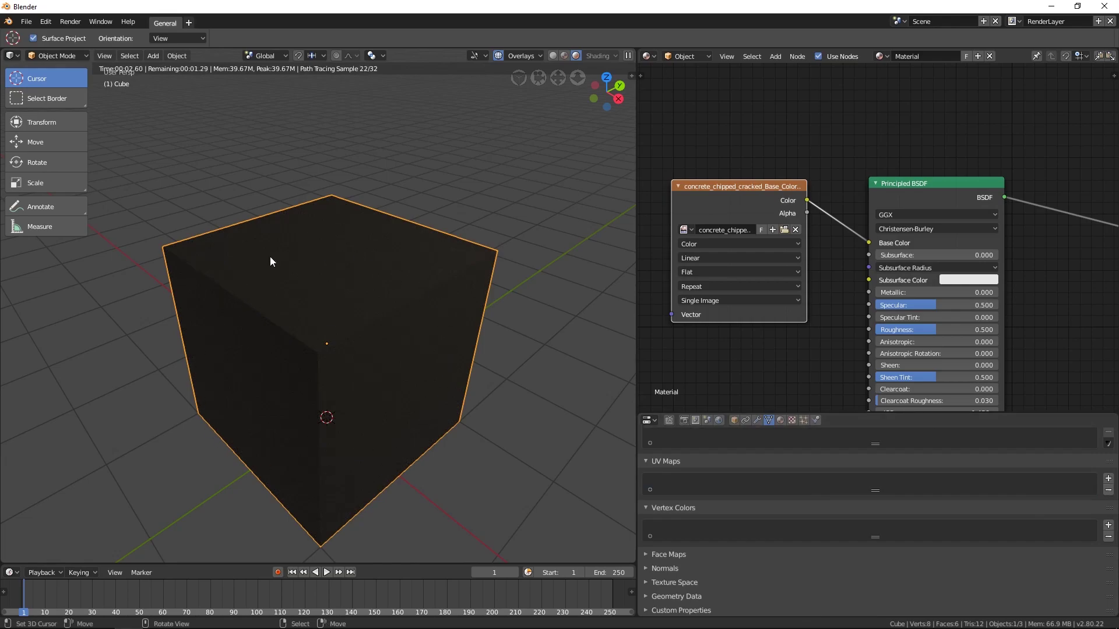
Restore the cube's UVMap entry and return the 3D viewport to rendered shading to check the concrete texture.
{"action": "key", "text": "shift+z"}
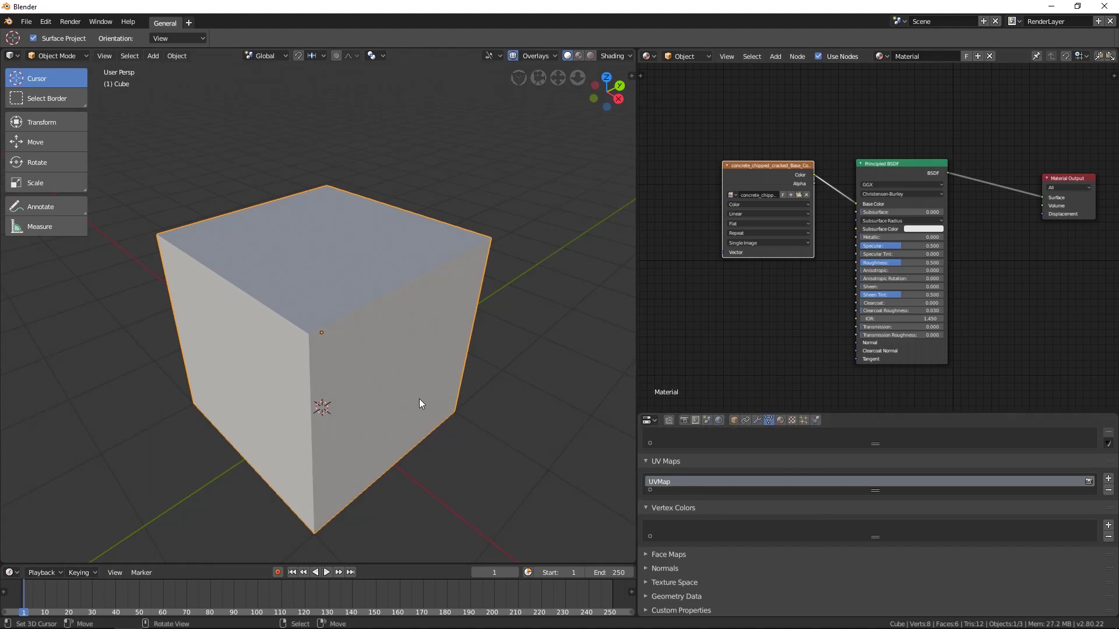
{"action": "key", "text": "shift+z"}
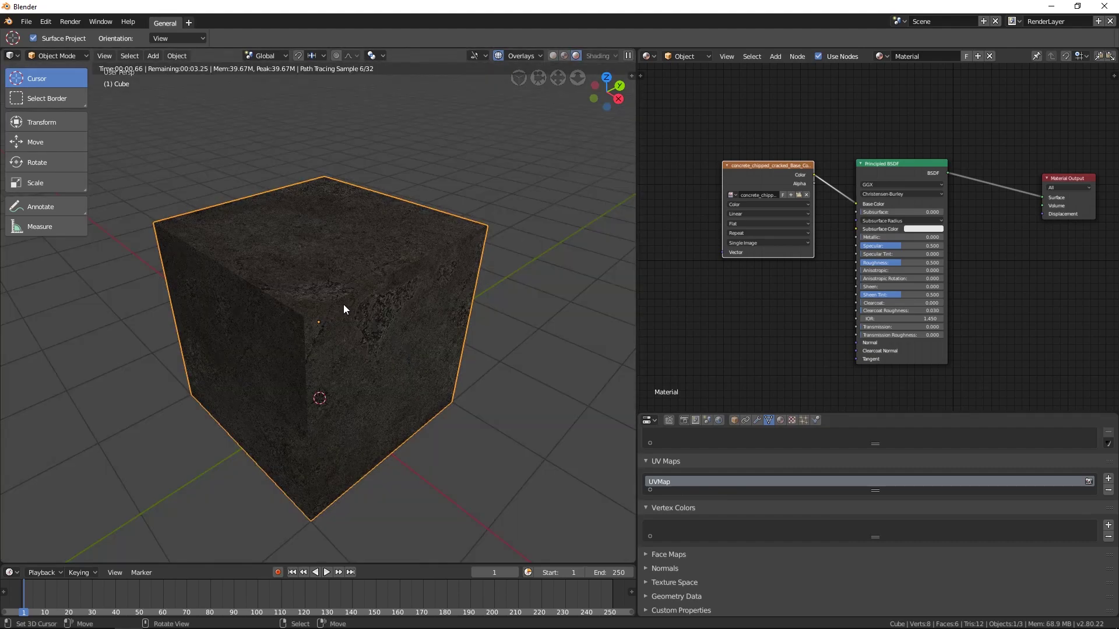
{"action": "middle_click_drag", "start_coordinate": [346, 319], "coordinate": [367, 270]}
Place the 3D cursor on the cube's upper face, add a spot light there and raise it about 2.37 m along Z.
{"action": "left_click", "coordinate": [334, 220]}
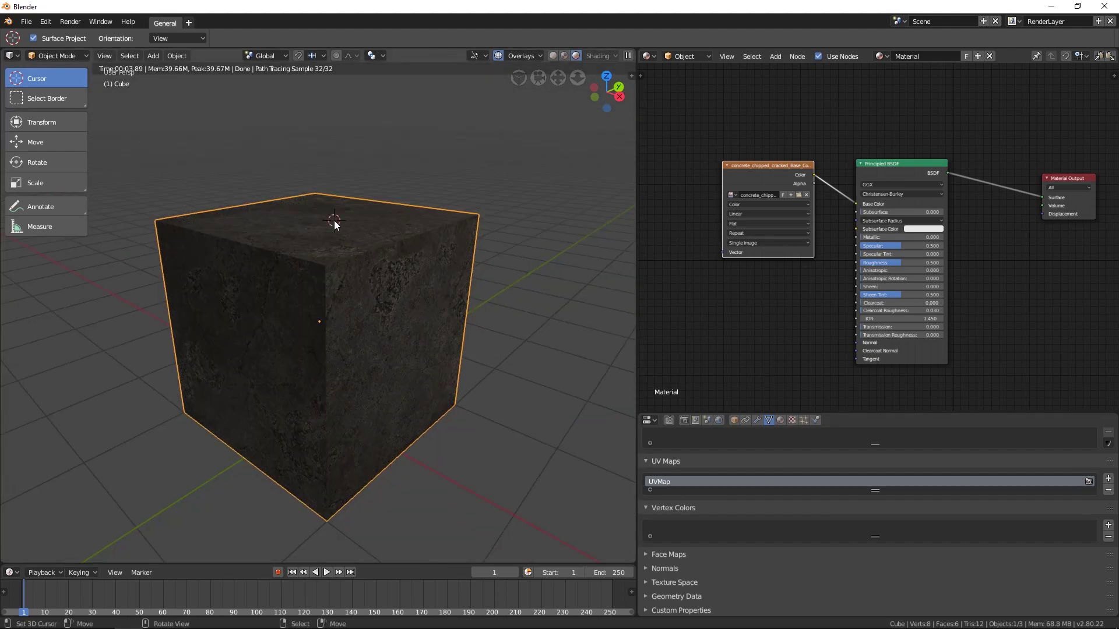
{"action": "key", "text": "shift+a"}
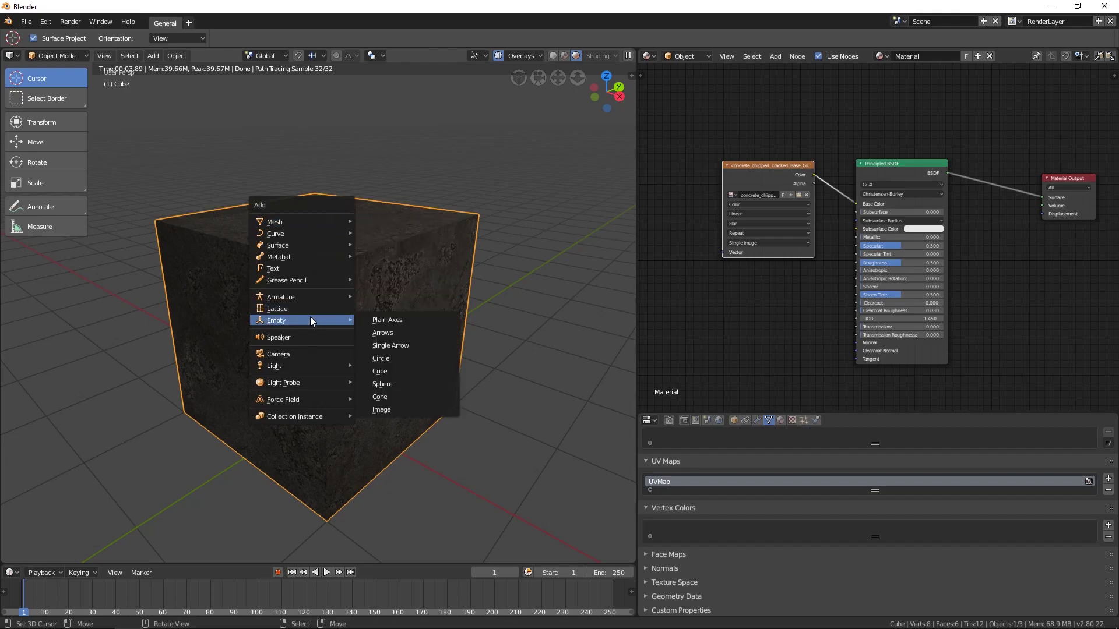
{"action": "mouse_move", "coordinate": [301, 375]}
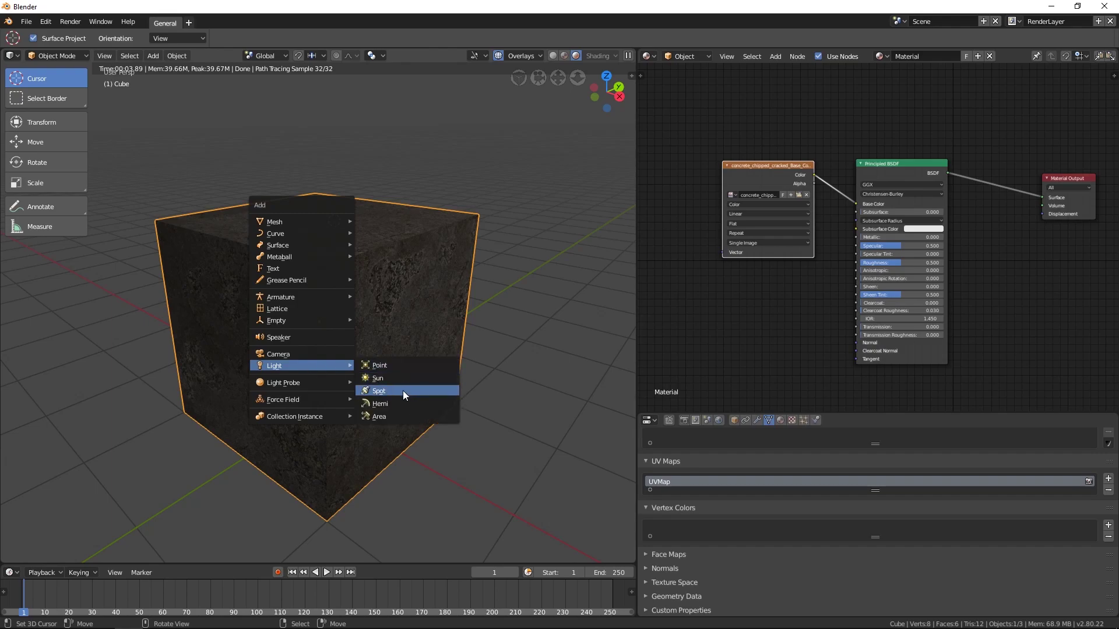
{"action": "left_click", "coordinate": [403, 391]}
{"action": "key", "text": "g"}
{"action": "key", "text": "z"}
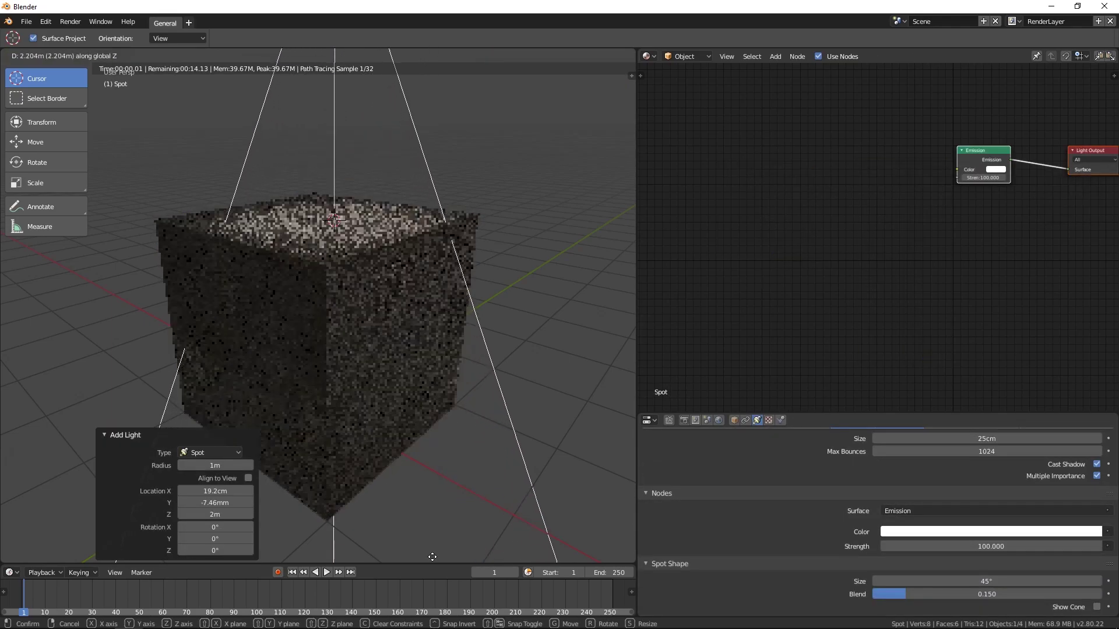
{"action": "left_click", "coordinate": [408, 157]}
Tilt the spot light and move it about 1.48 m in X, 1.11 m in Y and -52 cm in Z, aiming at the cube.
{"action": "key", "text": "r"}
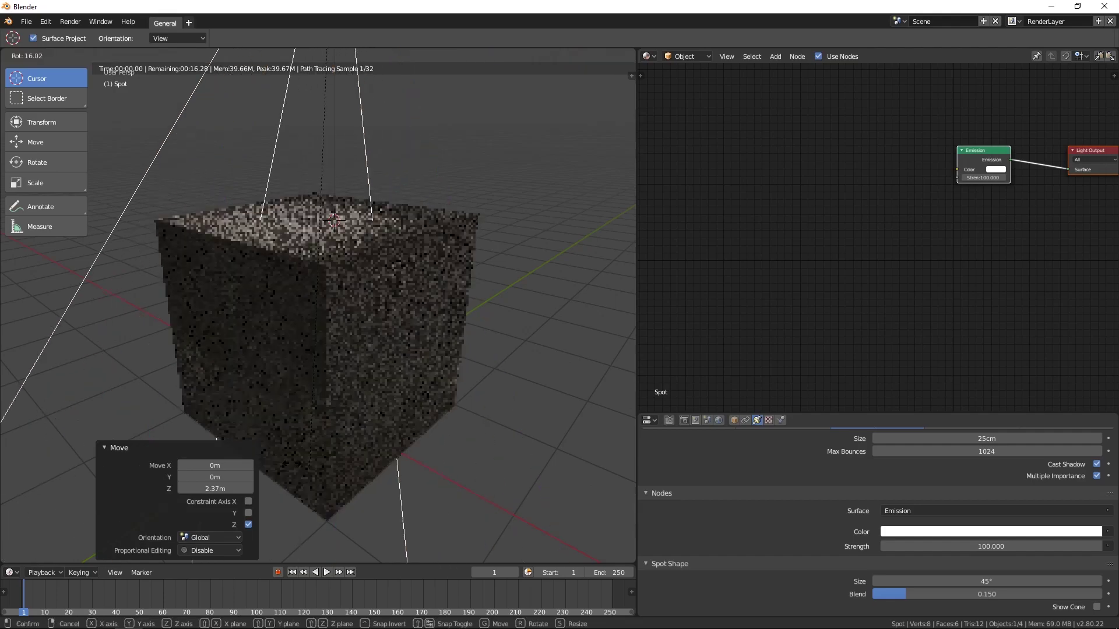
{"action": "left_click", "coordinate": [212, 320]}
{"action": "key", "text": "g"}
{"action": "left_click", "coordinate": [435, 395]}
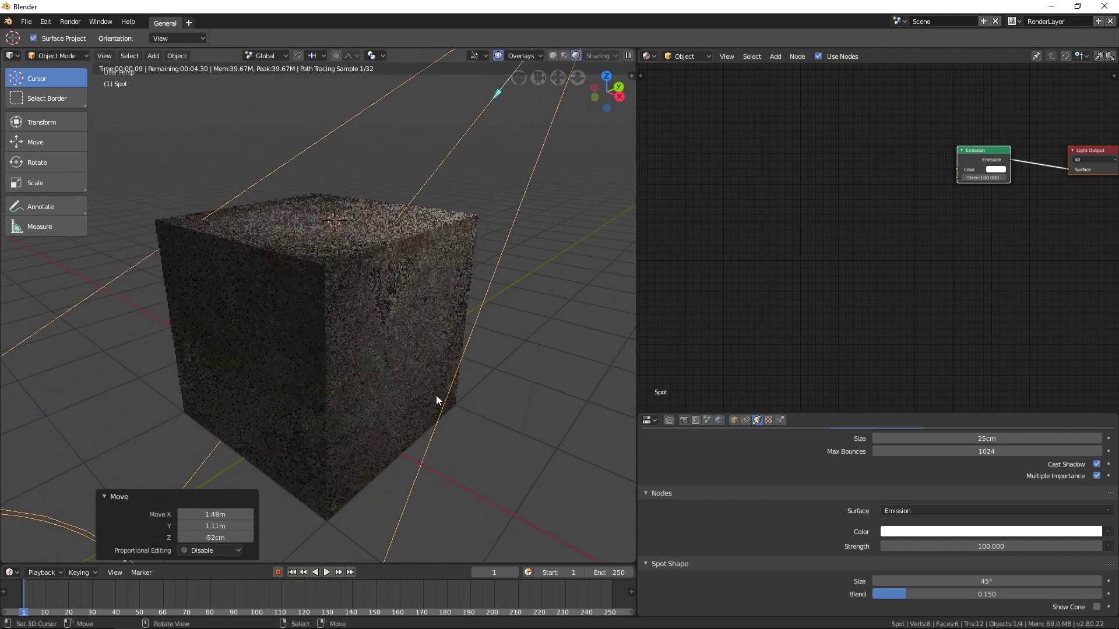
{"action": "middle_click_drag", "start_coordinate": [506, 442], "coordinate": [417, 452]}
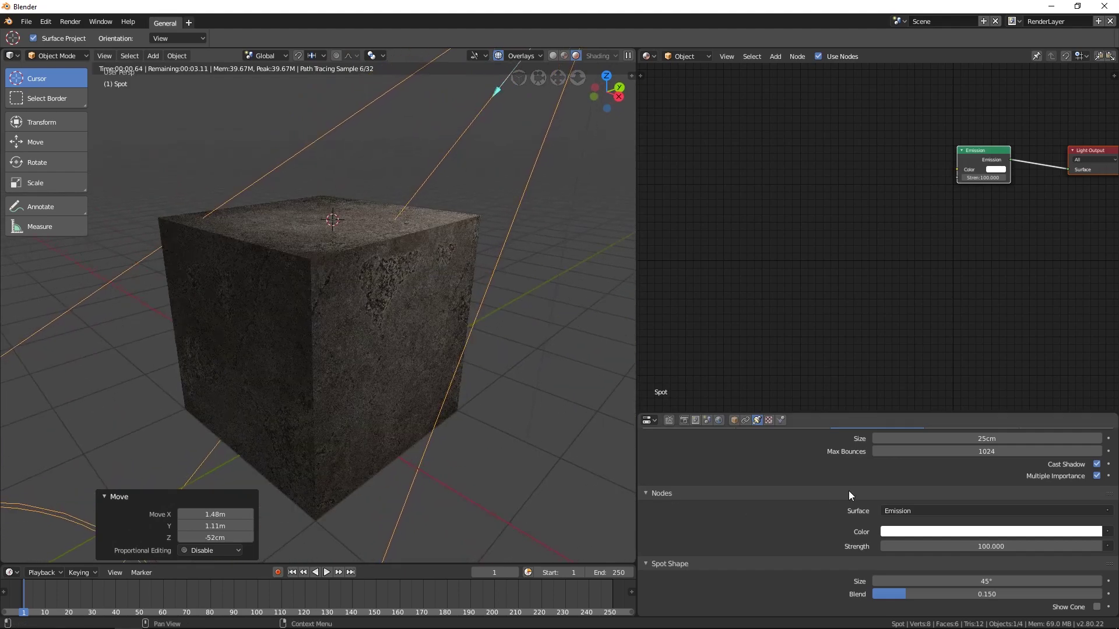
Set the spot light's emission strength to 1000.
{"action": "scroll", "coordinate": [848, 491], "scroll_direction": "up", "scroll_amount": 5}
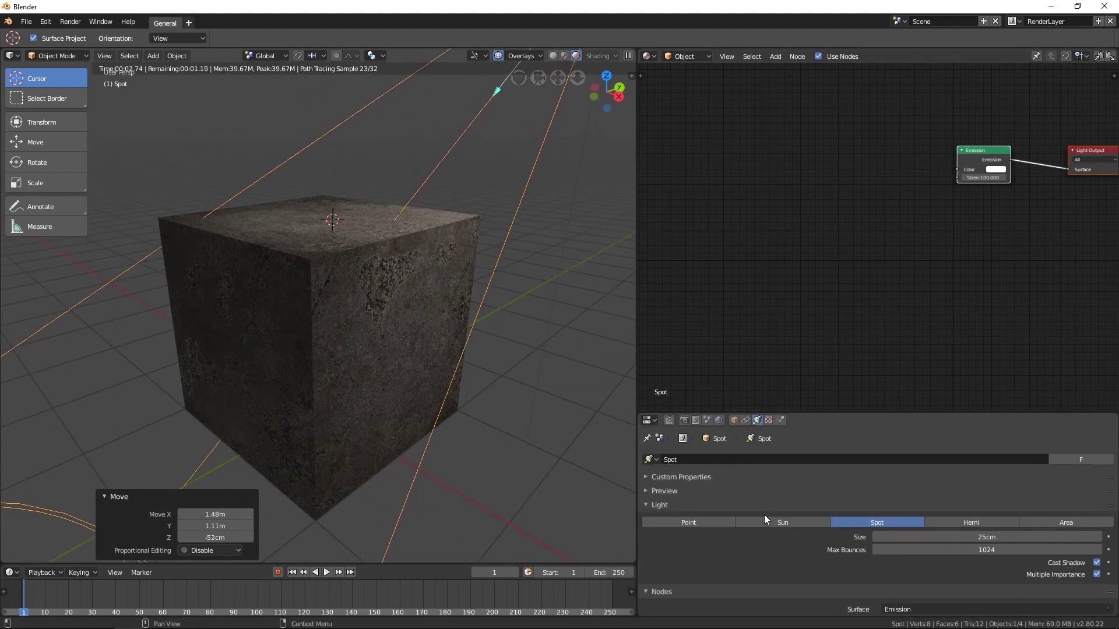
{"action": "scroll", "coordinate": [755, 582], "scroll_direction": "down", "scroll_amount": 4}
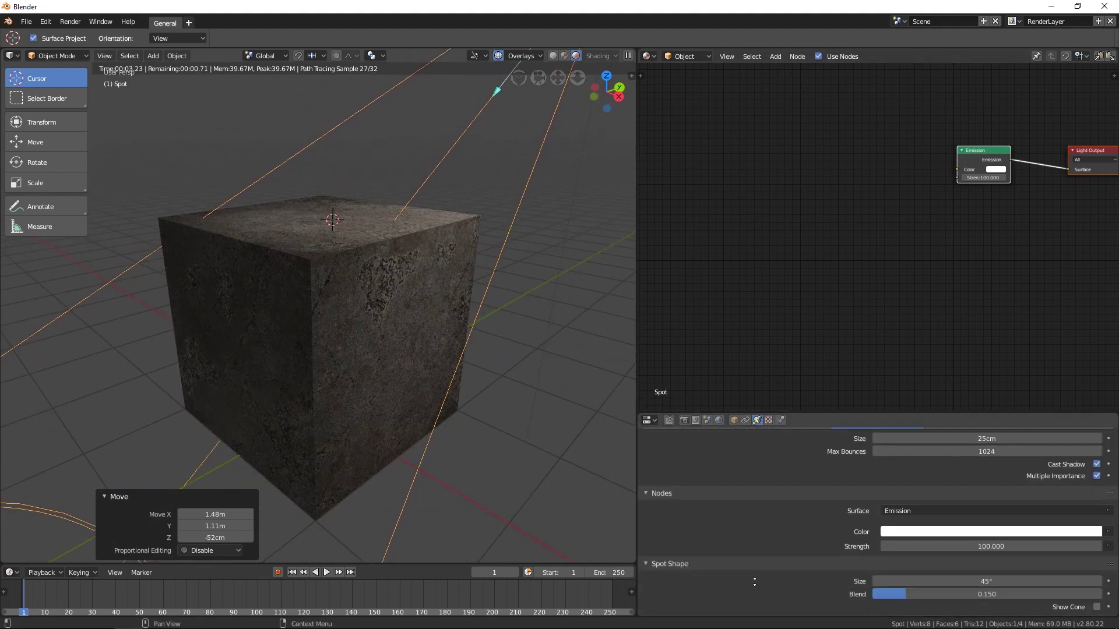
{"action": "left_click", "coordinate": [958, 546]}
{"action": "left_click", "coordinate": [892, 547]}
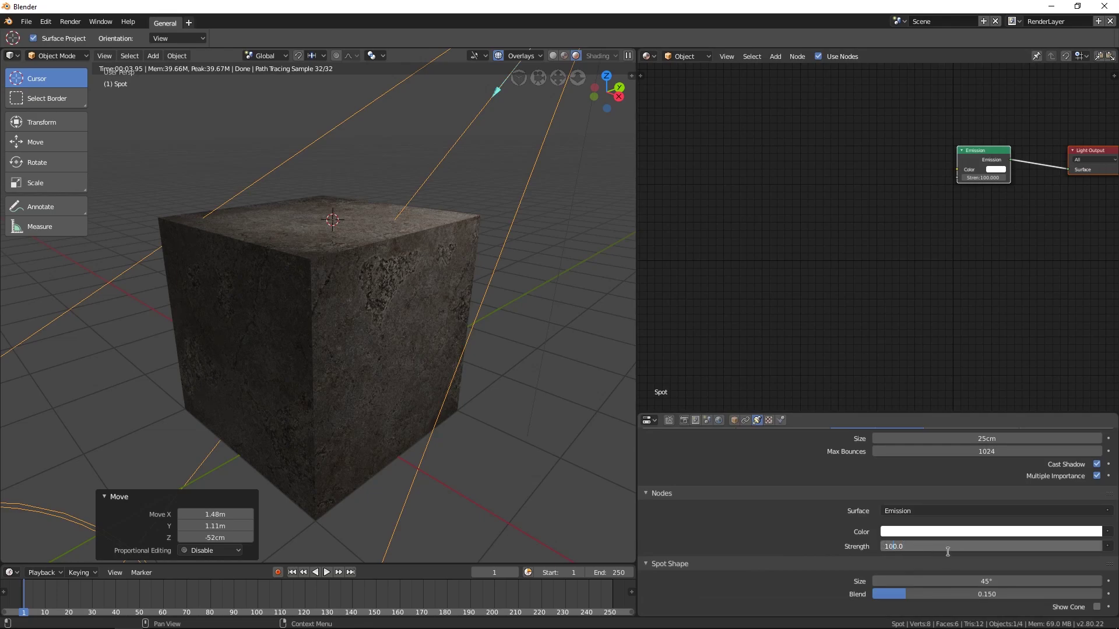
{"action": "type", "text": "0"}
{"action": "key", "text": "Return"}
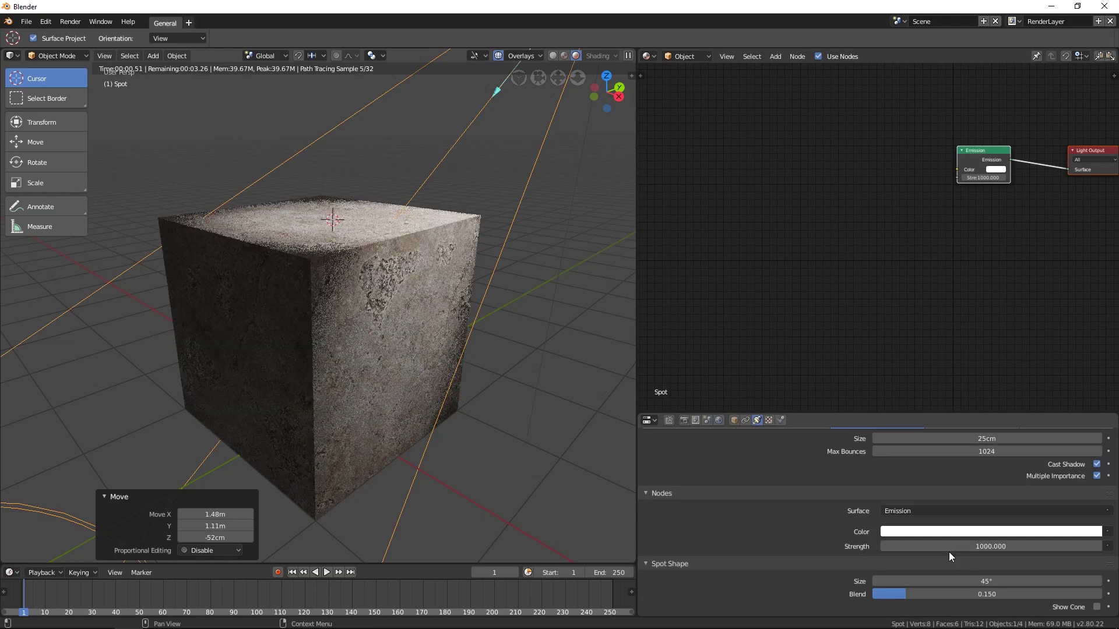
{"action": "scroll", "coordinate": [420, 361], "scroll_direction": "up", "scroll_amount": 4}
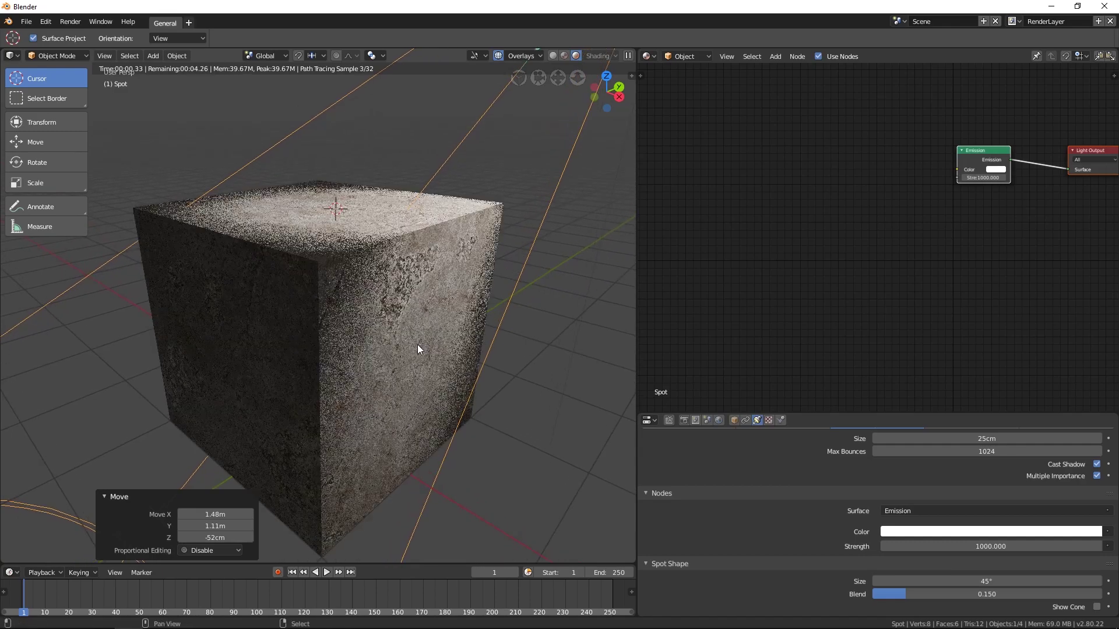
{"action": "scroll", "coordinate": [416, 370], "scroll_direction": "up", "scroll_amount": 1}
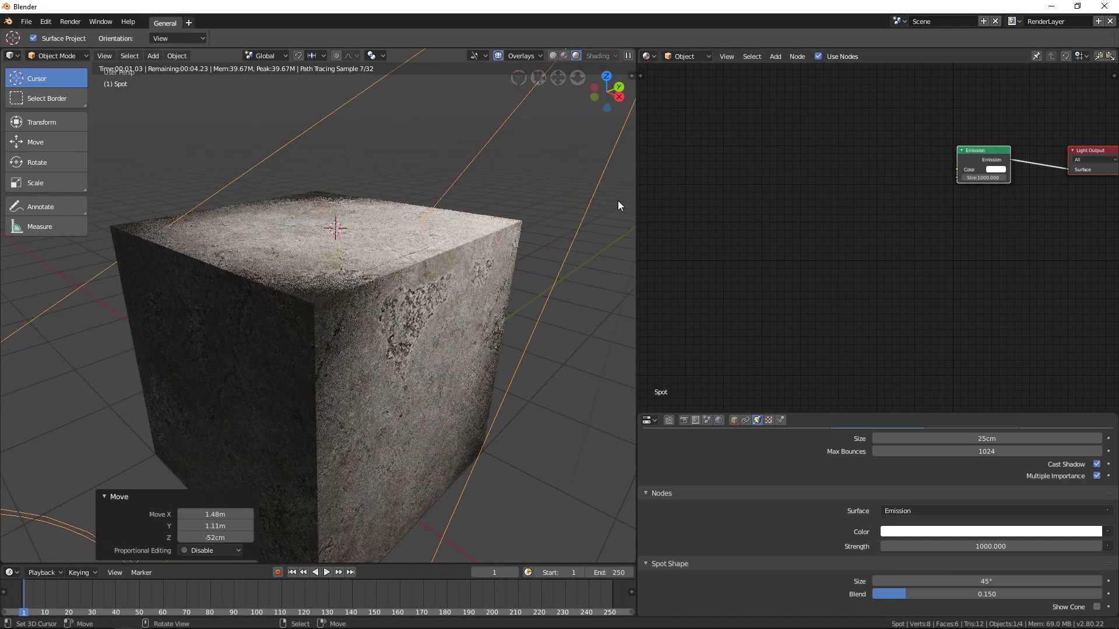
Select the cube and lower its Principled BSDF Roughness to 0.090.
{"action": "right_click", "coordinate": [515, 236]}
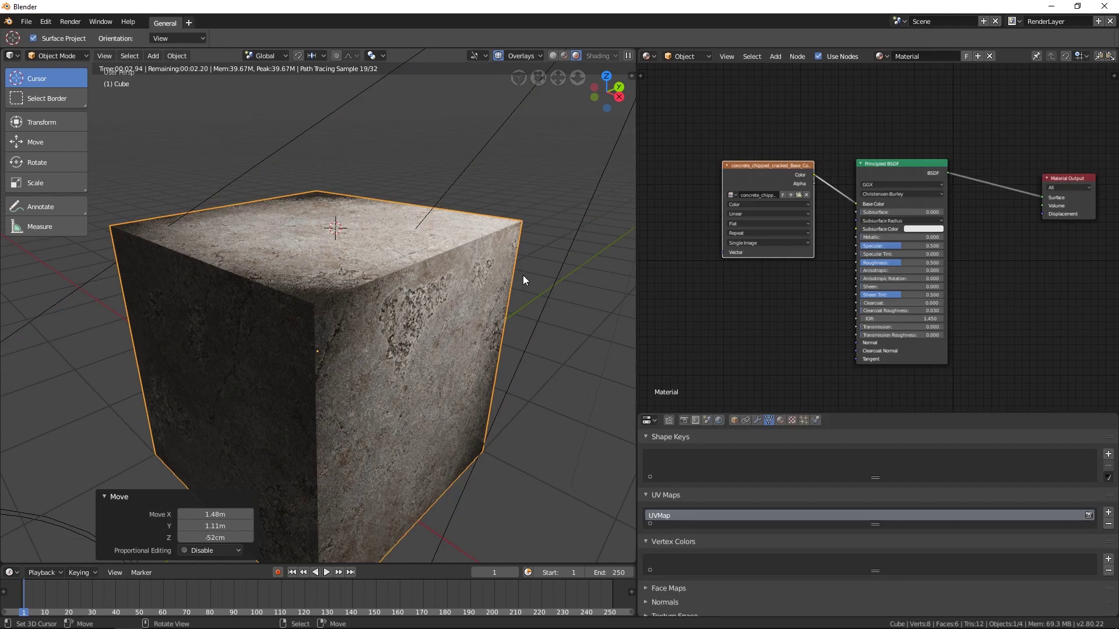
{"action": "left_click_drag", "start_coordinate": [769, 165], "coordinate": [757, 165]}
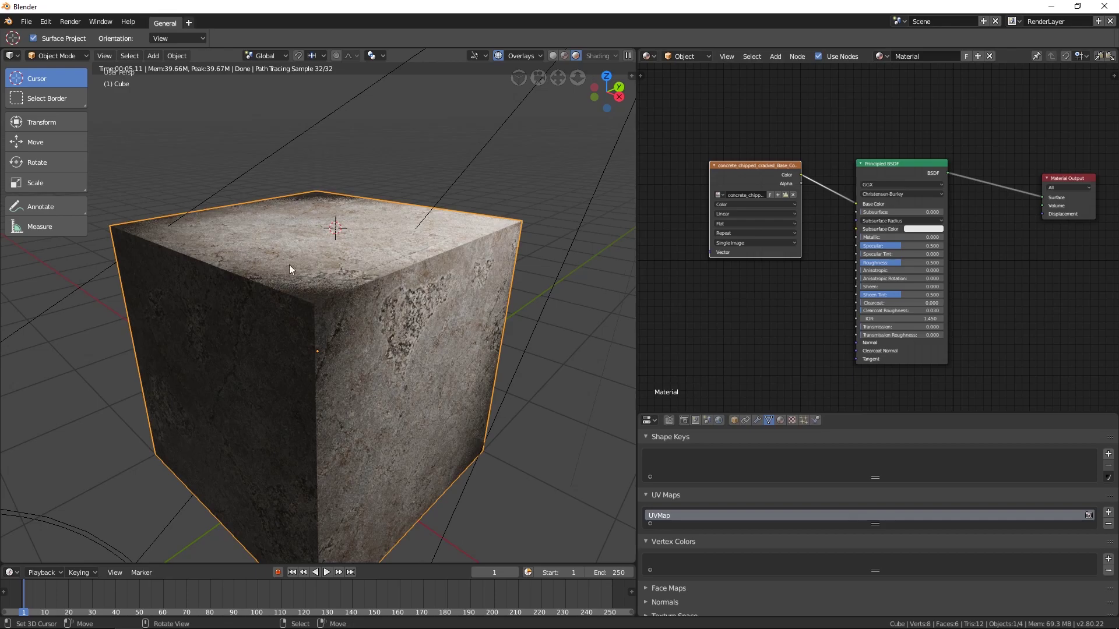
{"action": "scroll", "coordinate": [868, 284], "scroll_direction": "up", "scroll_amount": 4}
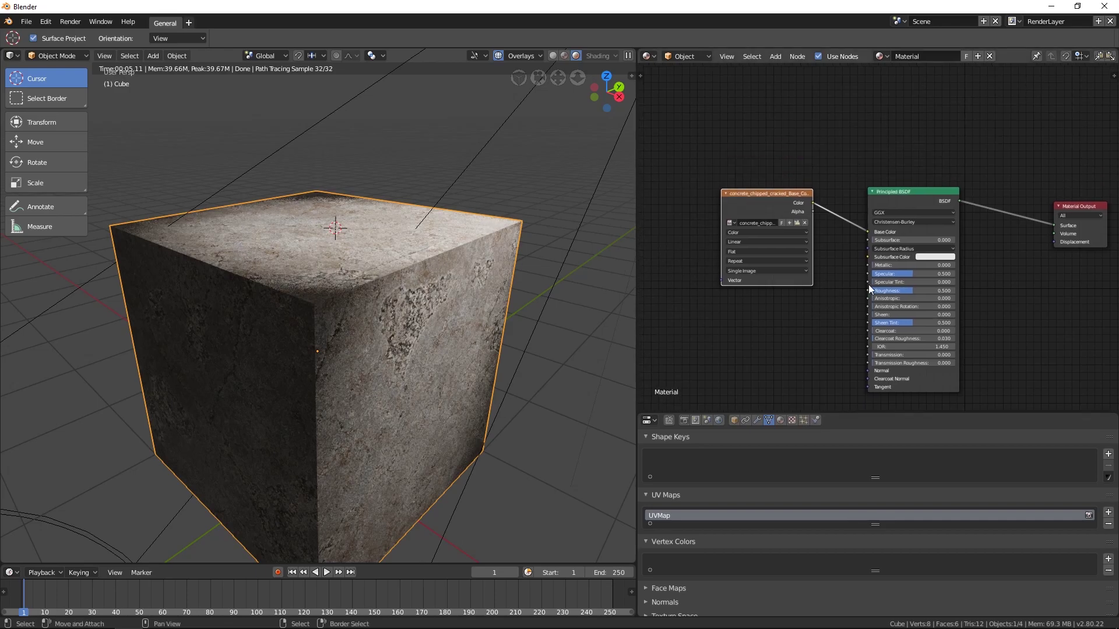
{"action": "left_click_drag", "start_coordinate": [938, 328], "coordinate": [887, 328]}
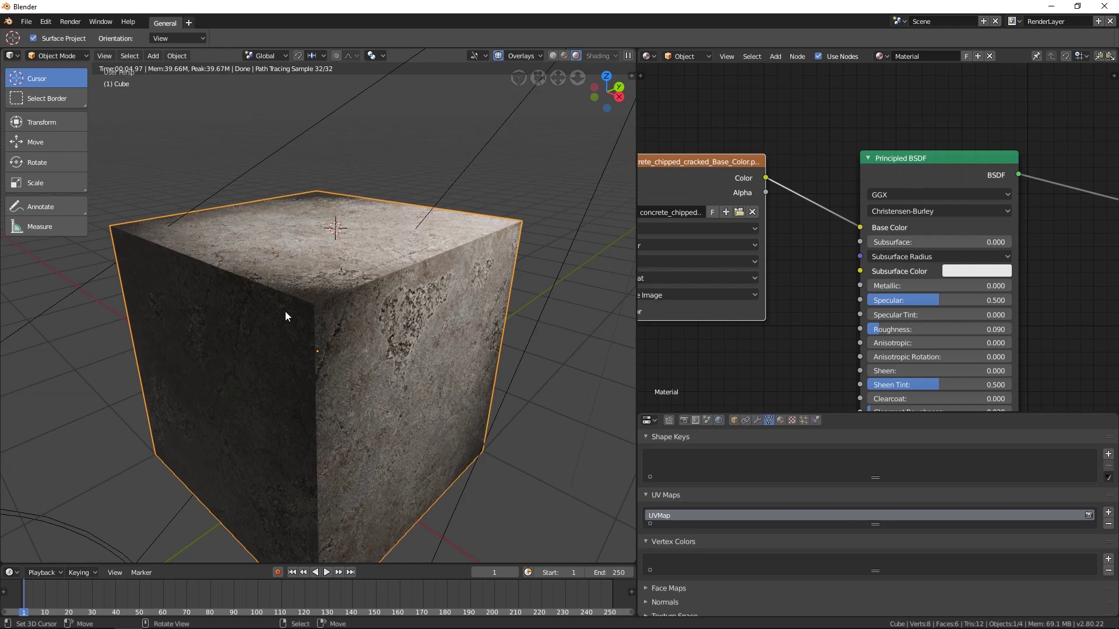
{"action": "mouse_move", "coordinate": [260, 293]}
{"action": "middle_mouse_down"}
{"action": "mouse_move", "coordinate": [362, 298]}
{"action": "mouse_move", "coordinate": [404, 277]}
{"action": "mouse_move", "coordinate": [361, 305]}
{"action": "mouse_move", "coordinate": [320, 313]}
{"action": "mouse_move", "coordinate": [344, 299]}
{"action": "middle_mouse_up"}
Add a Subdivision modifier to the cube and set its View subdivisions to 4.
{"action": "left_click", "coordinate": [780, 420]}
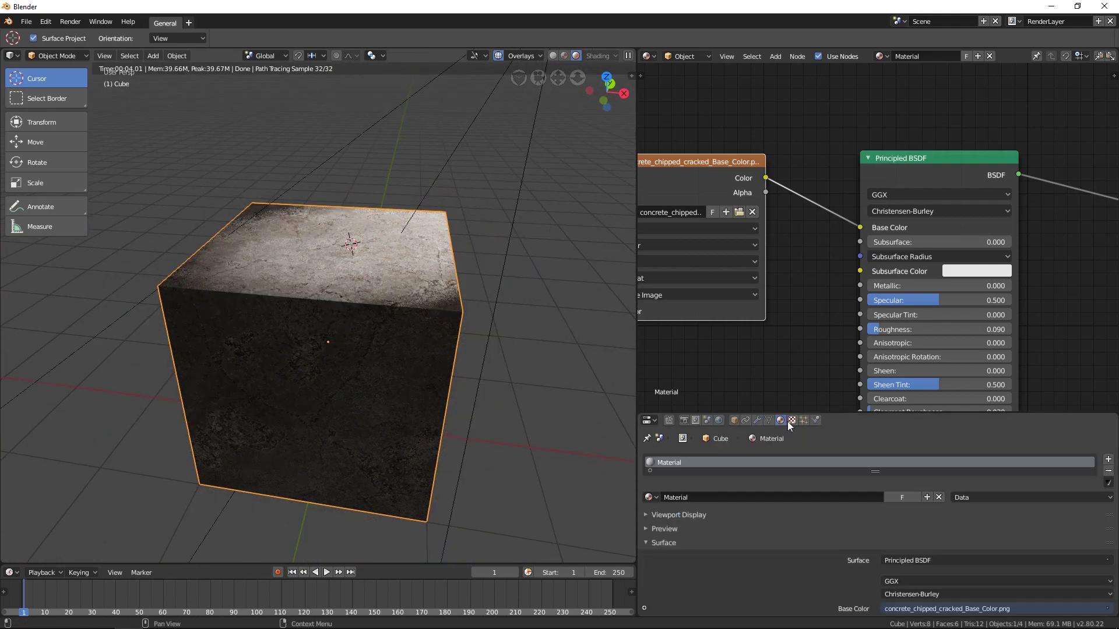
{"action": "left_click", "coordinate": [758, 419]}
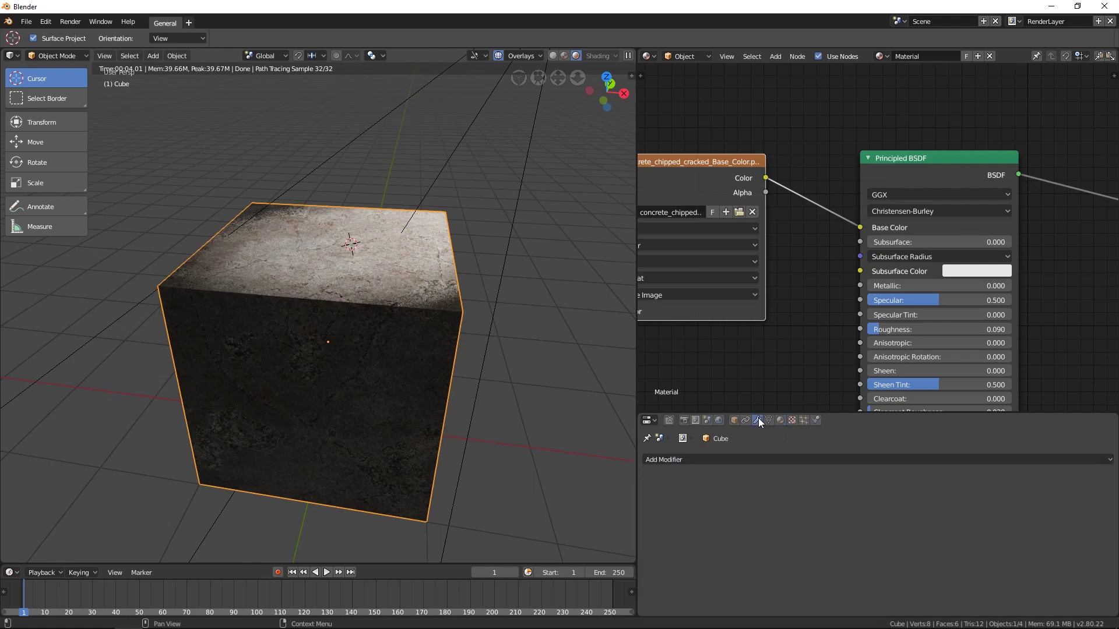
{"action": "left_click", "coordinate": [749, 460]}
{"action": "left_click", "coordinate": [781, 421]}
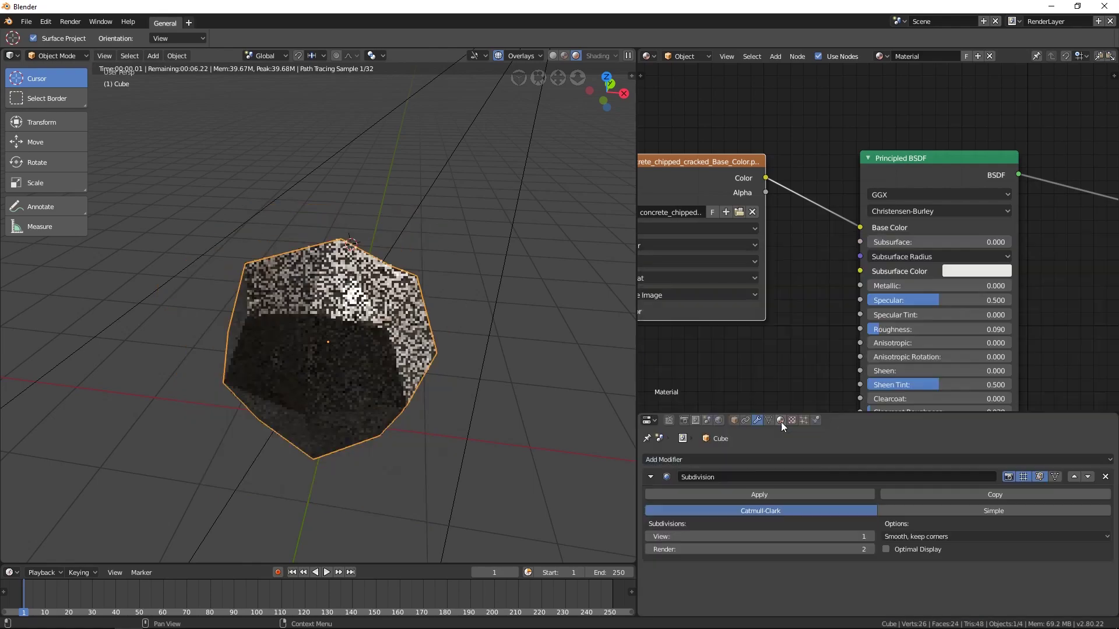
{"action": "left_click", "coordinate": [871, 536]}
{"action": "left_click", "coordinate": [870, 536]}
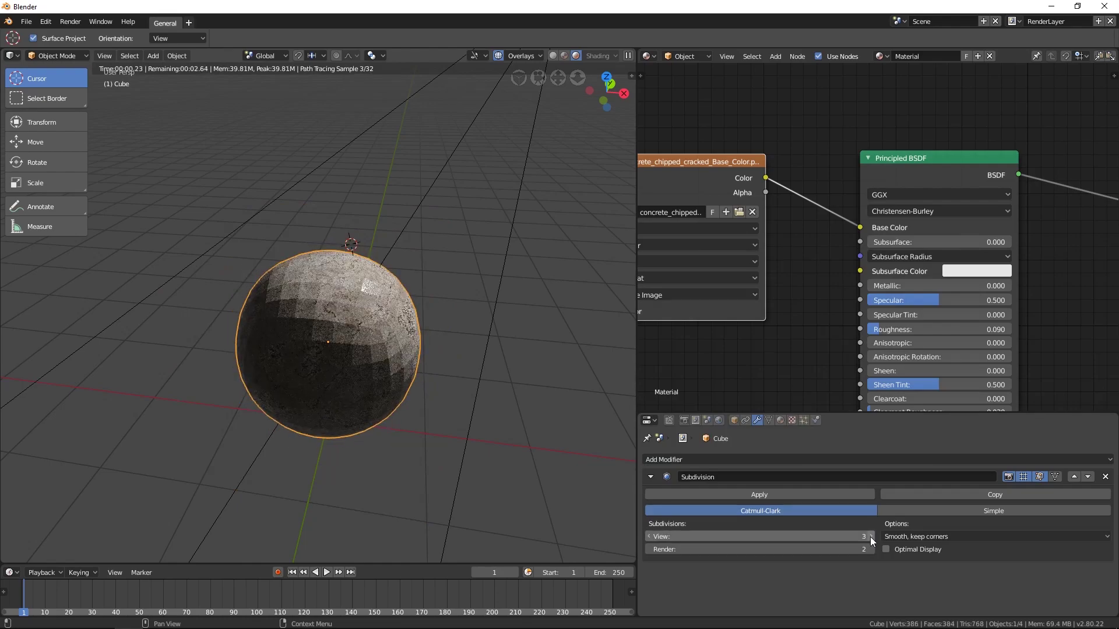
{"action": "left_click", "coordinate": [870, 536]}
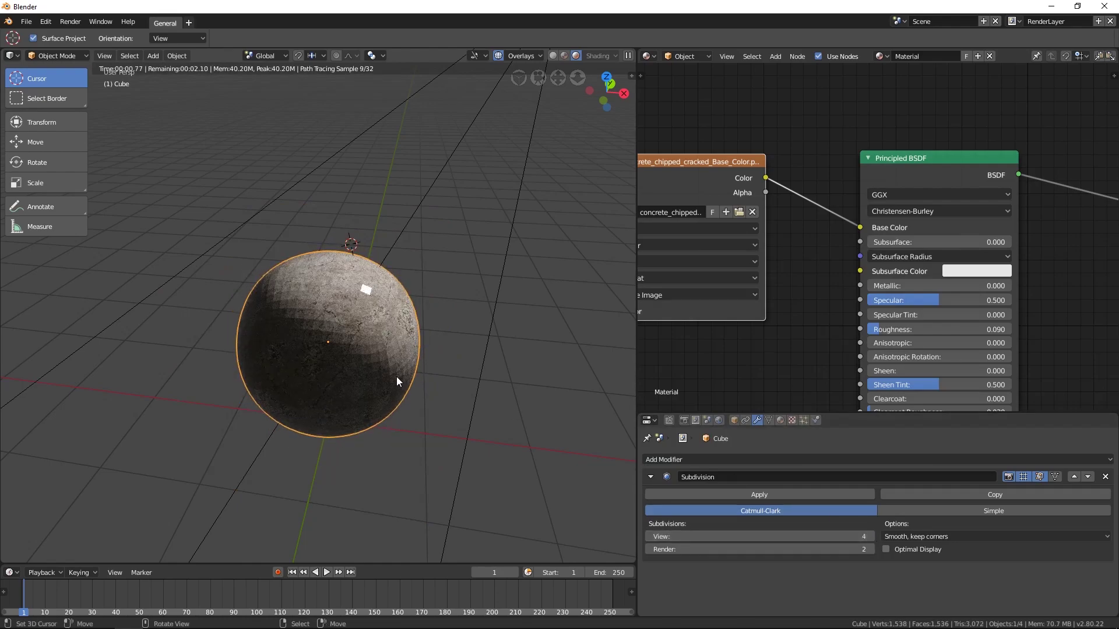
{"action": "middle_click_drag", "start_coordinate": [395, 384], "coordinate": [390, 392]}
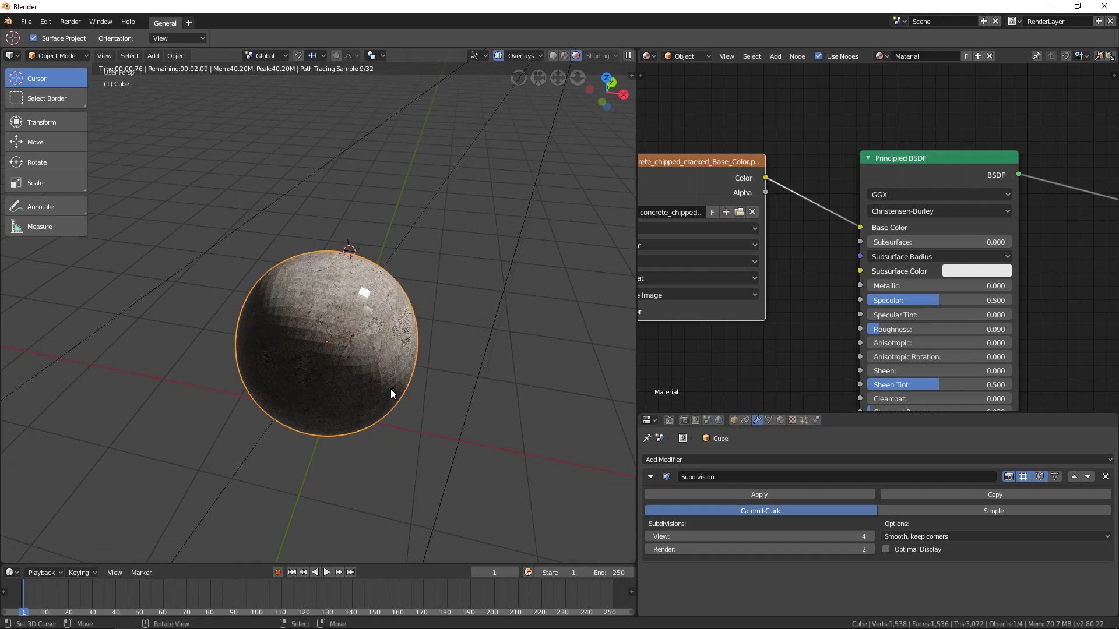
Apply Shade Smooth to the subdivided cube and inspect its highlights and chipped concrete areas up close.
{"action": "left_click", "coordinate": [174, 56]}
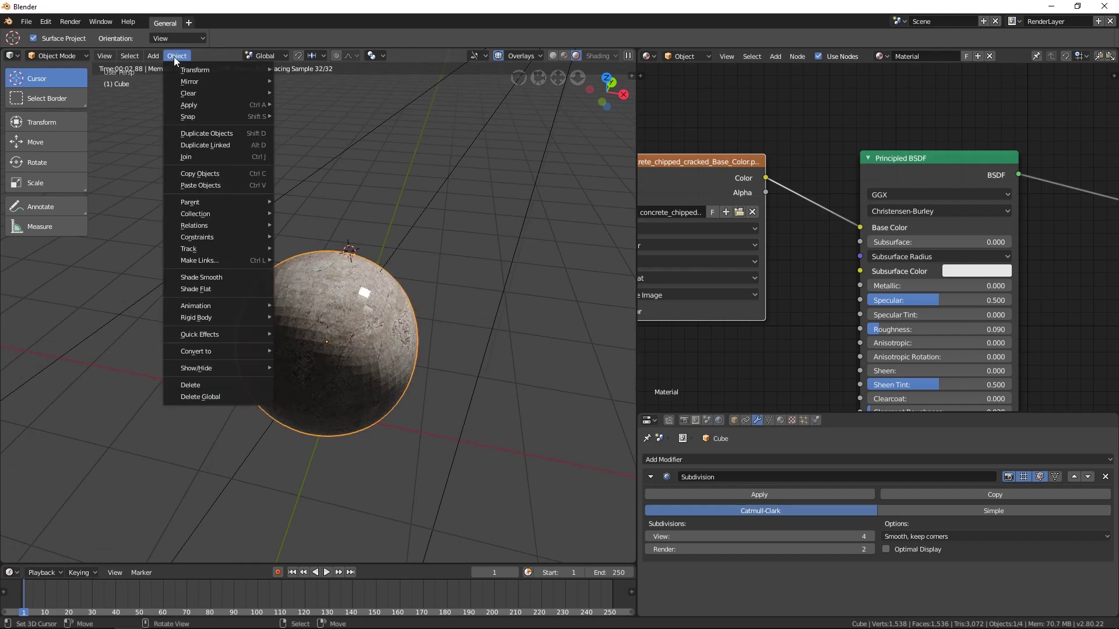
{"action": "left_click", "coordinate": [183, 277]}
{"action": "middle_click_drag", "start_coordinate": [467, 337], "coordinate": [456, 327]}
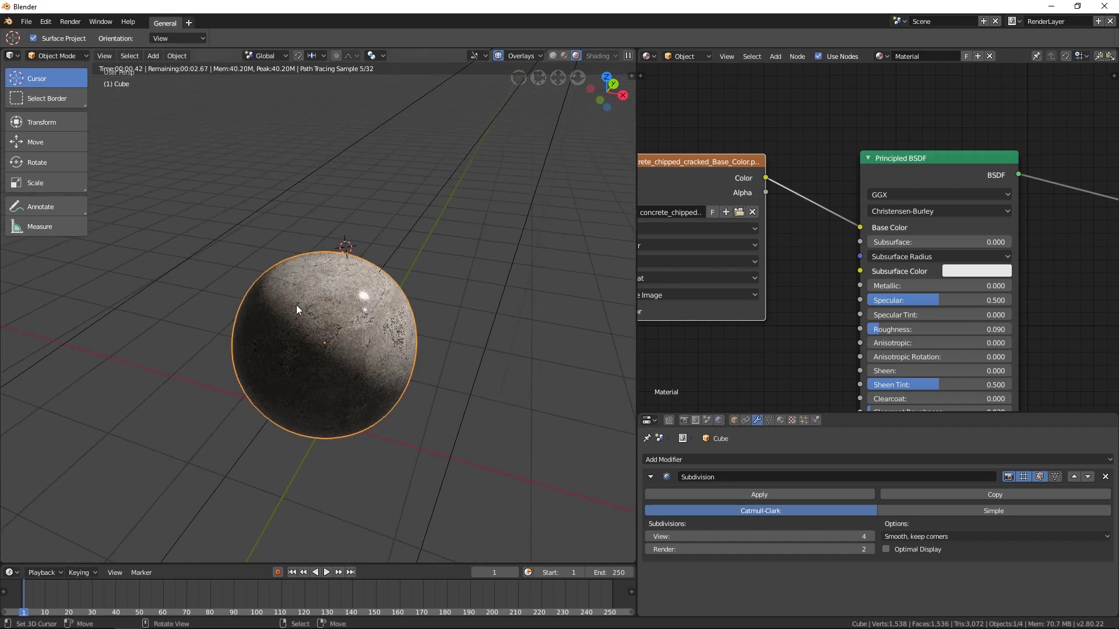
{"action": "scroll", "coordinate": [362, 355], "scroll_direction": "up", "scroll_amount": 3}
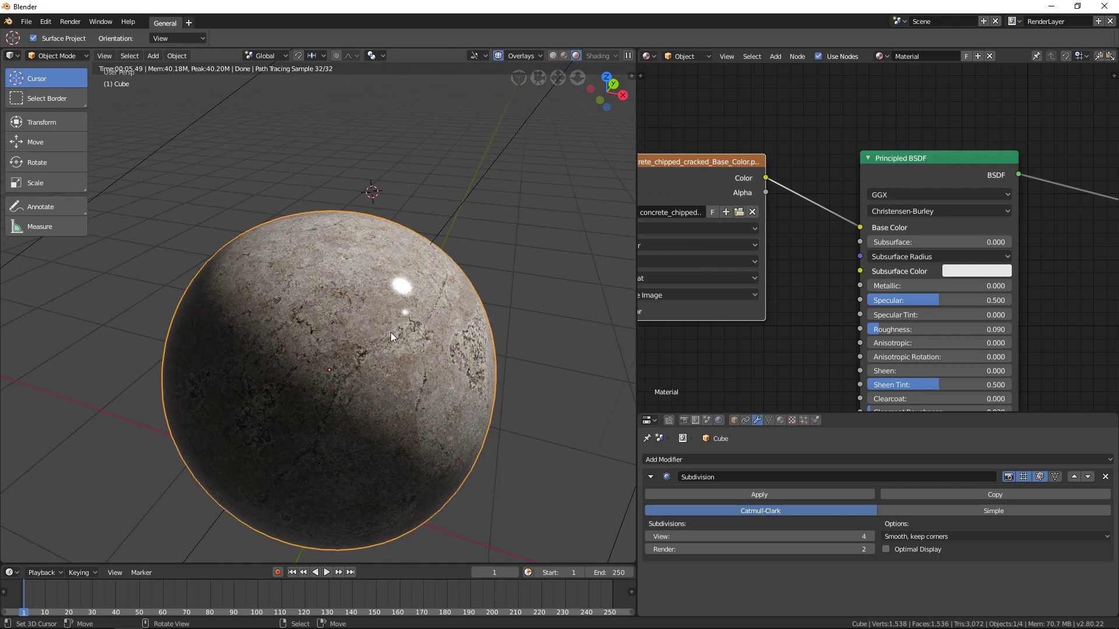
{"action": "mouse_move", "coordinate": [390, 337]}
{"action": "middle_mouse_down"}
{"action": "mouse_move", "coordinate": [417, 383]}
{"action": "mouse_move", "coordinate": [485, 365]}
{"action": "mouse_move", "coordinate": [372, 258]}
{"action": "mouse_move", "coordinate": [398, 299]}
{"action": "mouse_move", "coordinate": [470, 316]}
{"action": "mouse_move", "coordinate": [259, 260]}
{"action": "middle_mouse_up"}
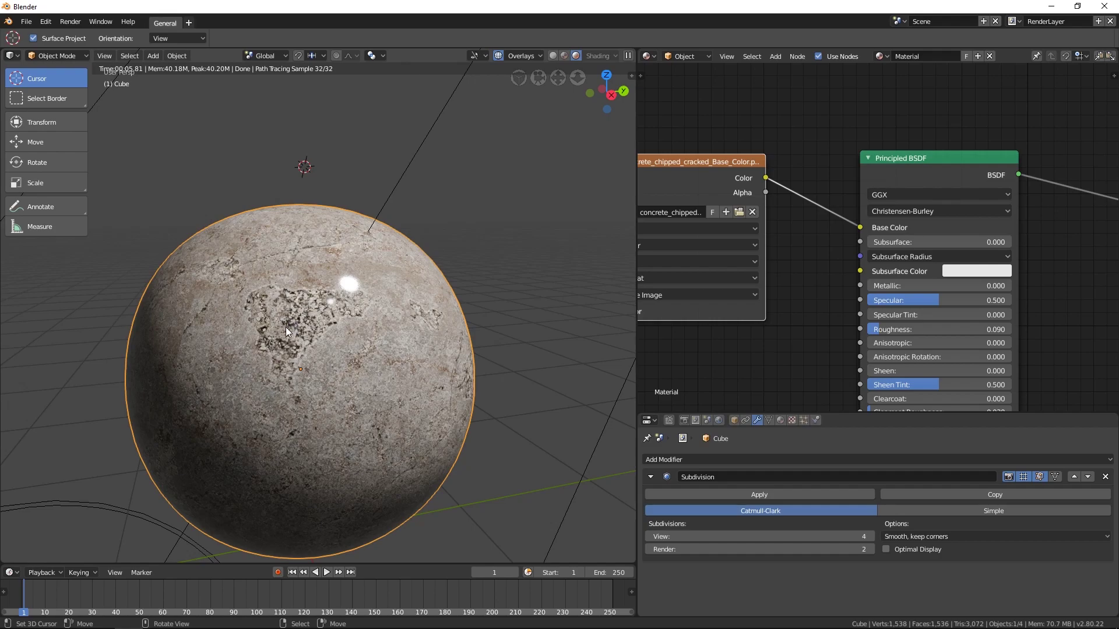
Try several Roughness values on the Principled BSDF, ending at 0.319 for a softer highlight.
{"action": "middle_click_drag", "start_coordinate": [904, 312], "coordinate": [797, 310]}
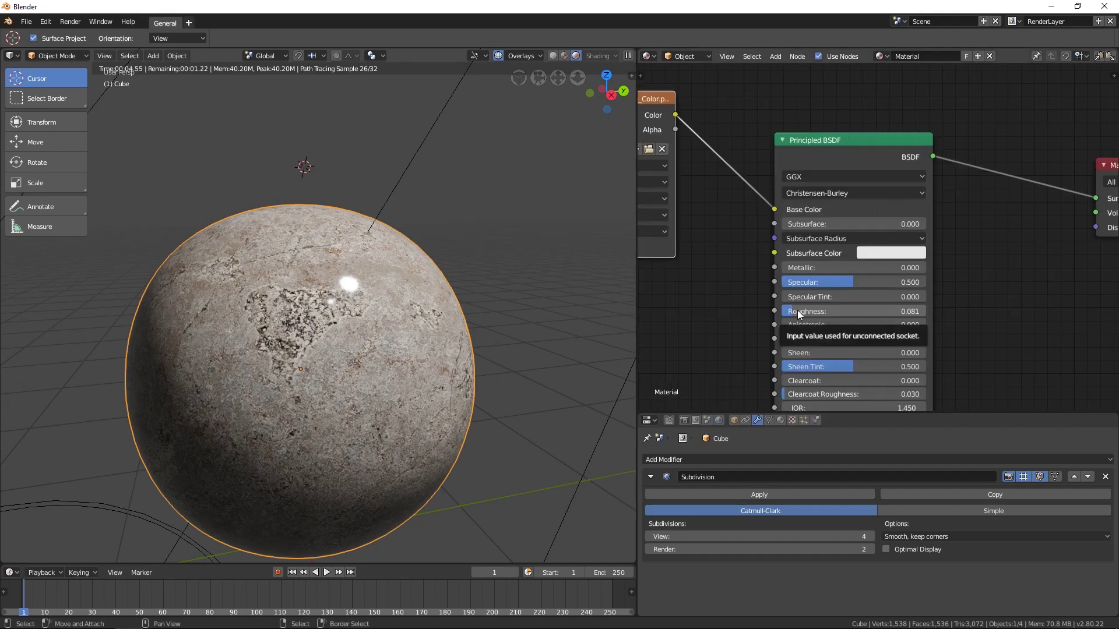
{"action": "left_click_drag", "start_coordinate": [797, 310], "coordinate": [791, 310]}
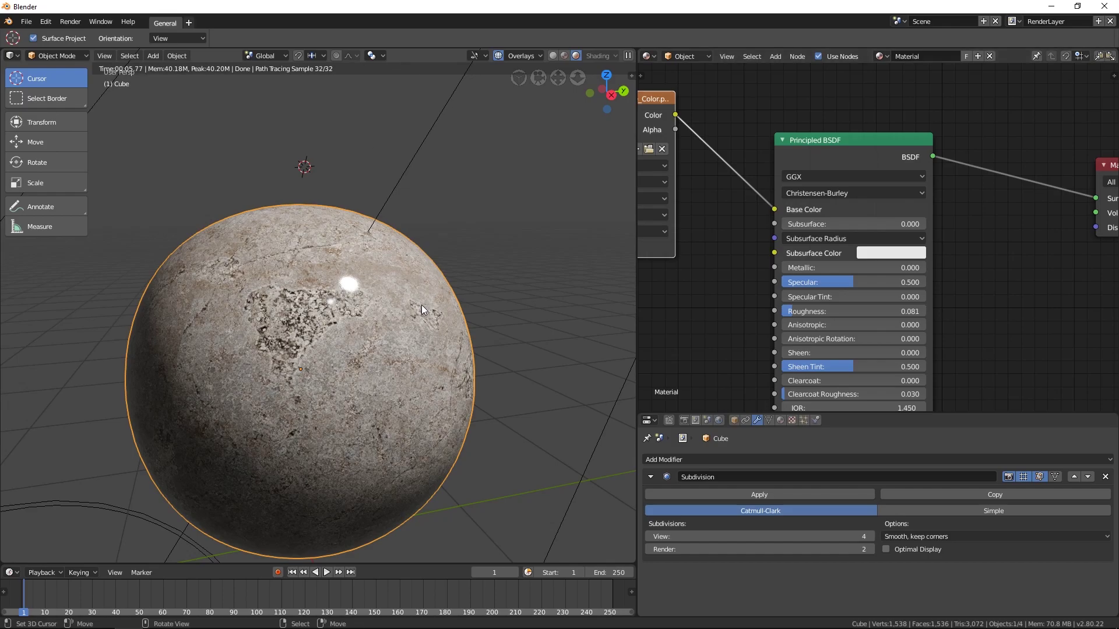
{"action": "left_click_drag", "start_coordinate": [797, 310], "coordinate": [803, 310]}
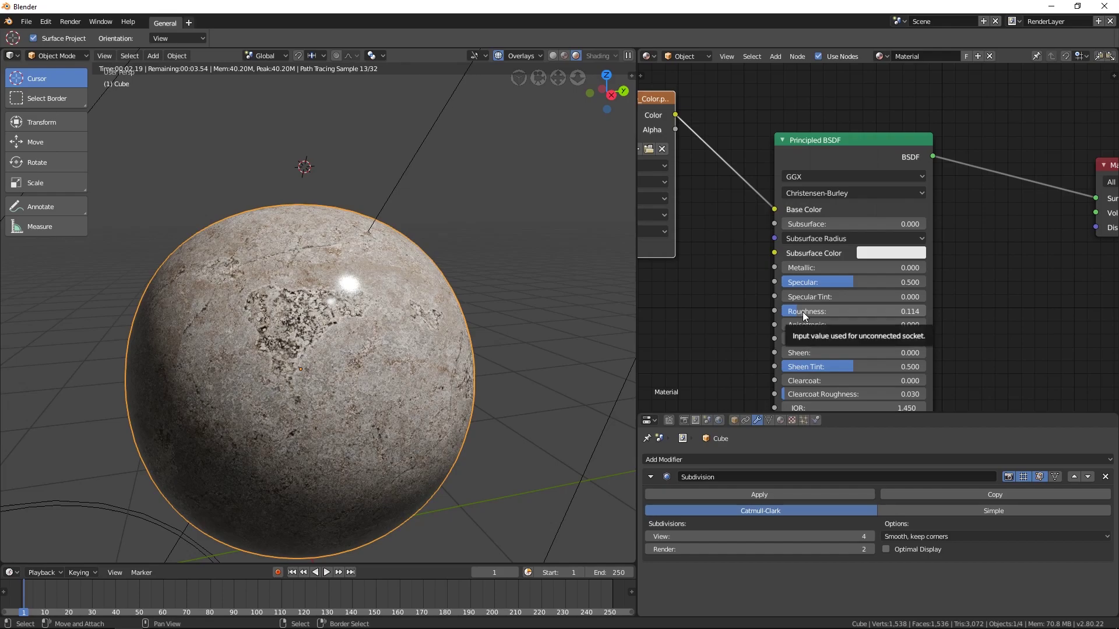
{"action": "left_click_drag", "start_coordinate": [802, 312], "coordinate": [831, 310]}
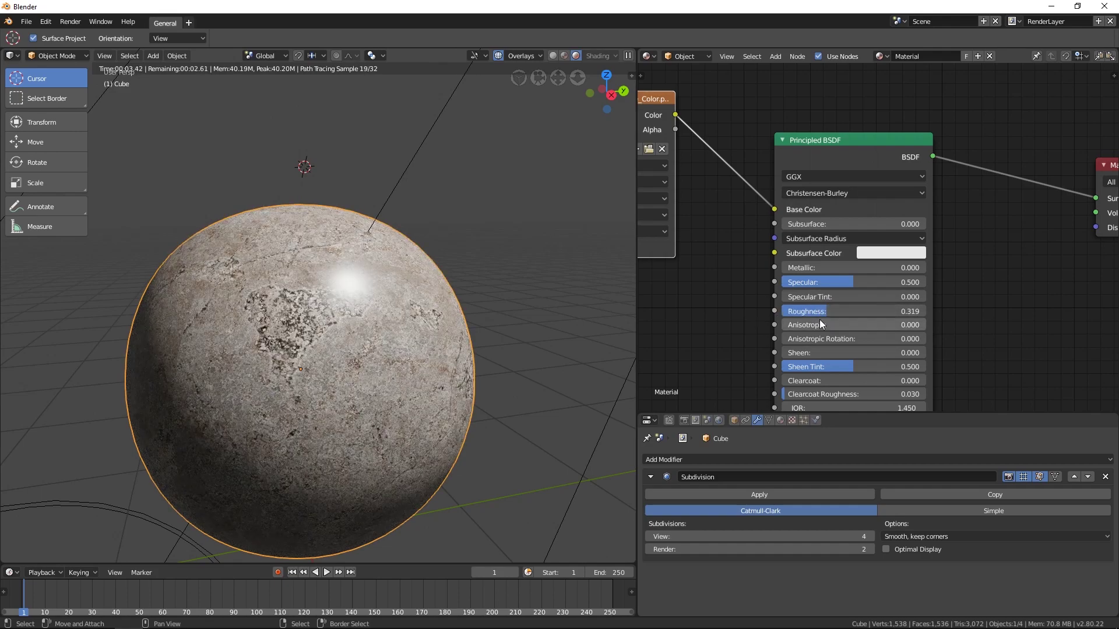
Switch the 3D viewport back to solid shading and return to the Base Color texture node in the material.
{"action": "middle_click_drag", "start_coordinate": [743, 310], "coordinate": [953, 288]}
{"action": "key", "text": "shift+z"}
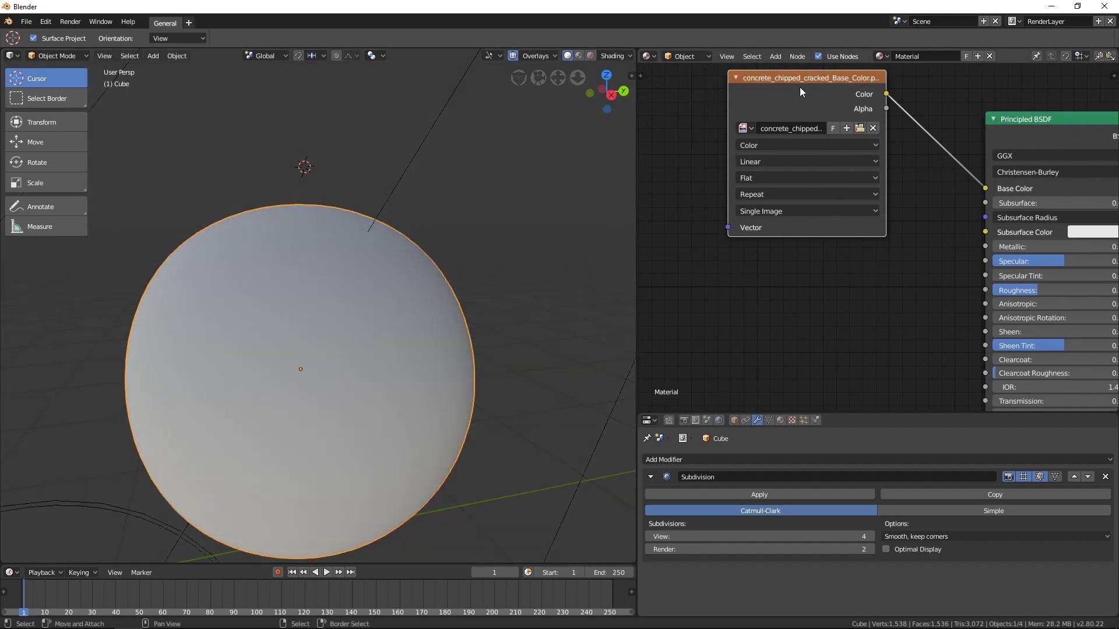
{"action": "scroll", "coordinate": [805, 102], "scroll_direction": "down", "scroll_amount": 2}
{"action": "middle_click_drag", "start_coordinate": [770, 187], "coordinate": [797, 173]}
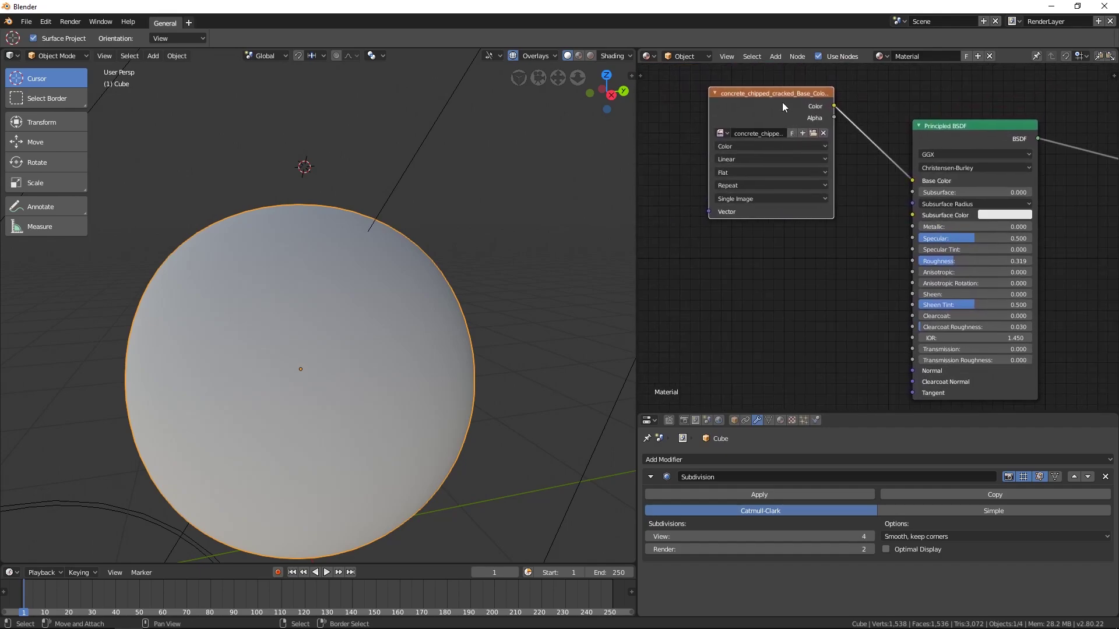
Duplicate the Base Color image texture node below the original and load concrete_chipped_cracked_Roughness.png into the copy.
{"action": "key", "text": "shift+d"}
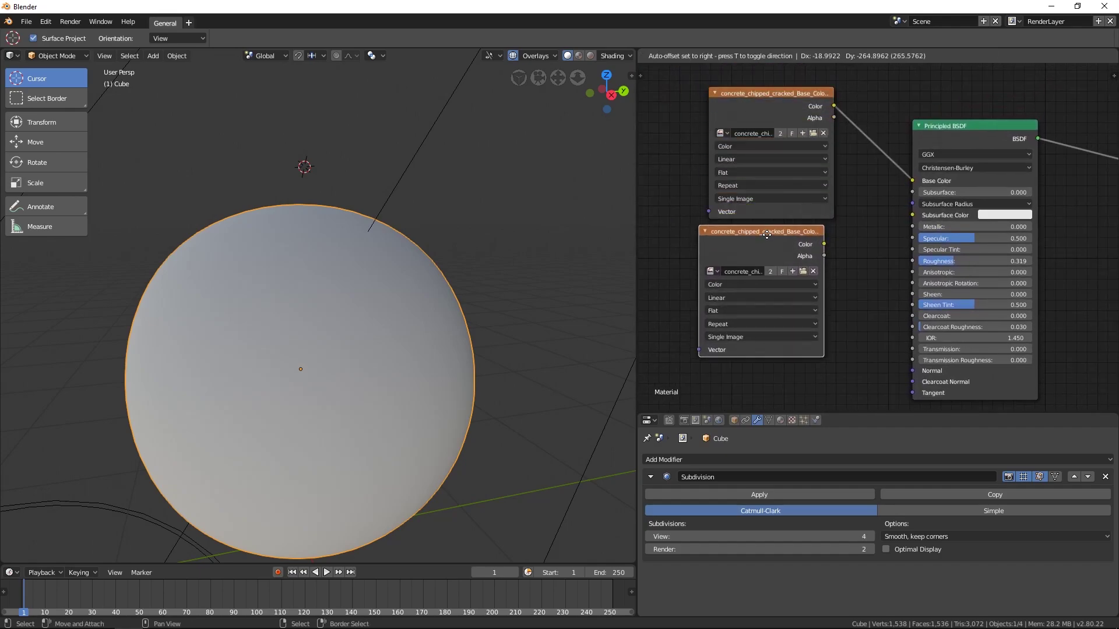
{"action": "left_click", "coordinate": [775, 250]}
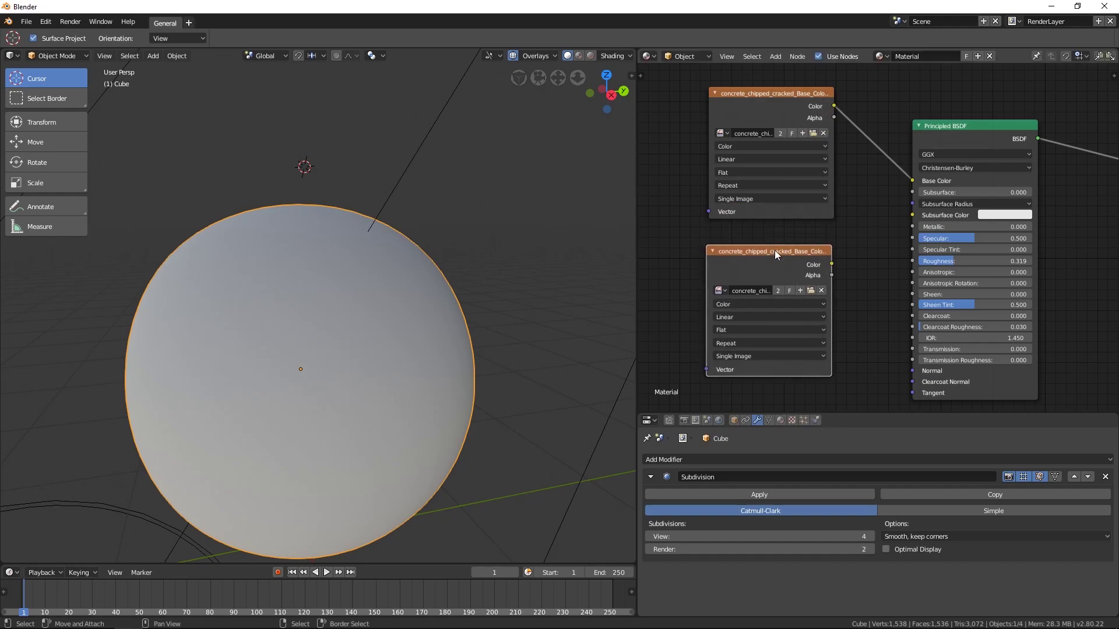
{"action": "left_click", "coordinate": [812, 290]}
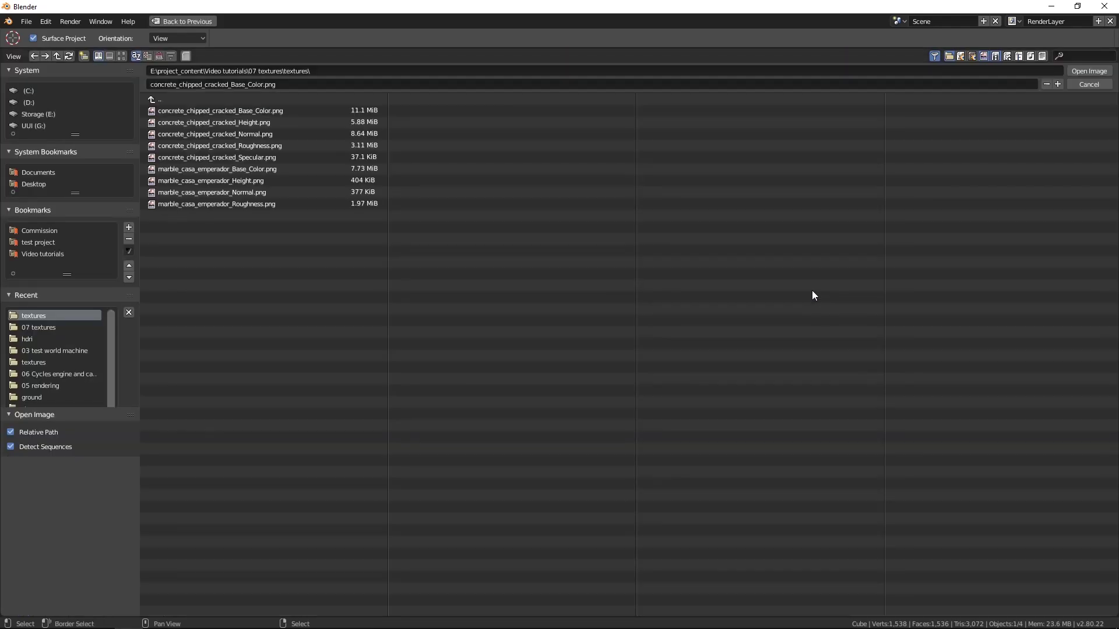
{"action": "left_click", "coordinate": [246, 144]}
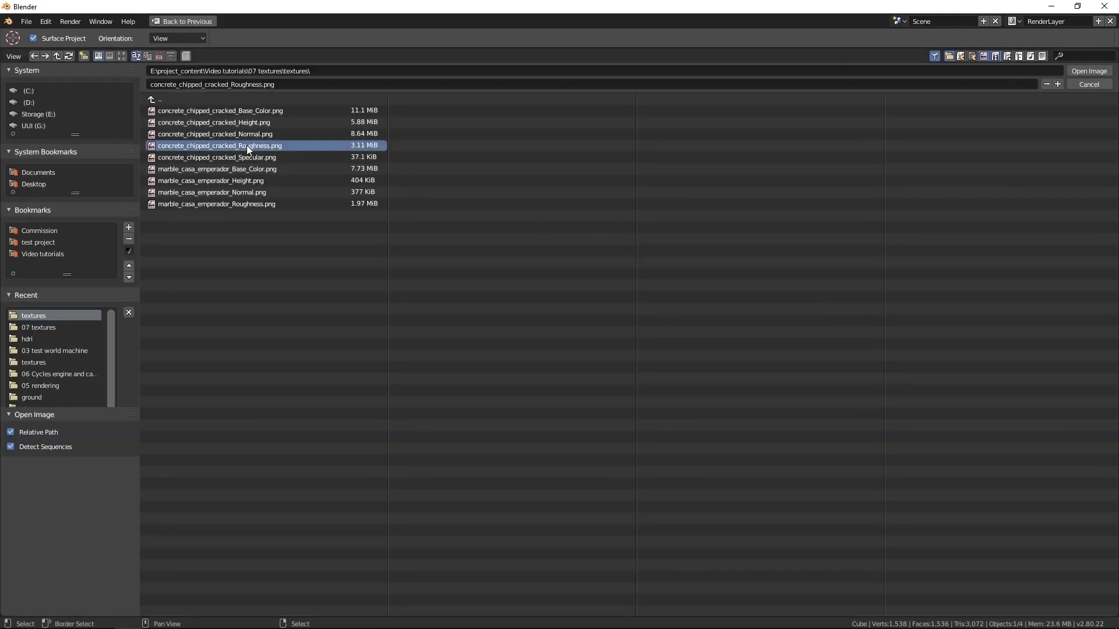
{"action": "left_click", "coordinate": [1076, 71]}
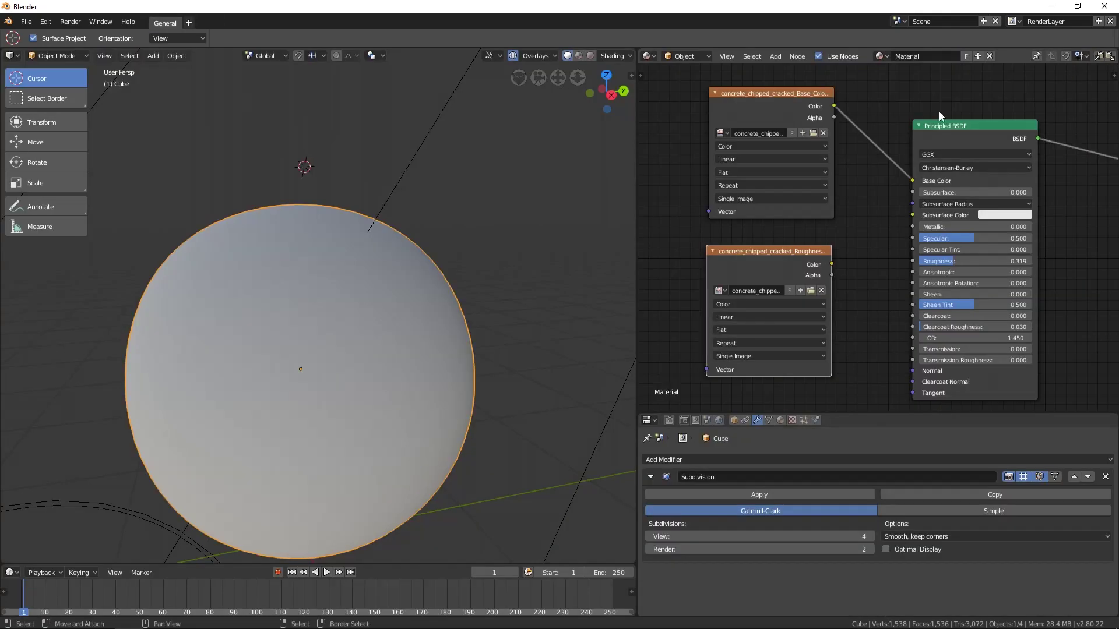
Display concrete_chipped_cracked_Roughness.png in the UV/Image Editor and examine its light and dark areas up close.
{"action": "left_click", "coordinate": [648, 56]}
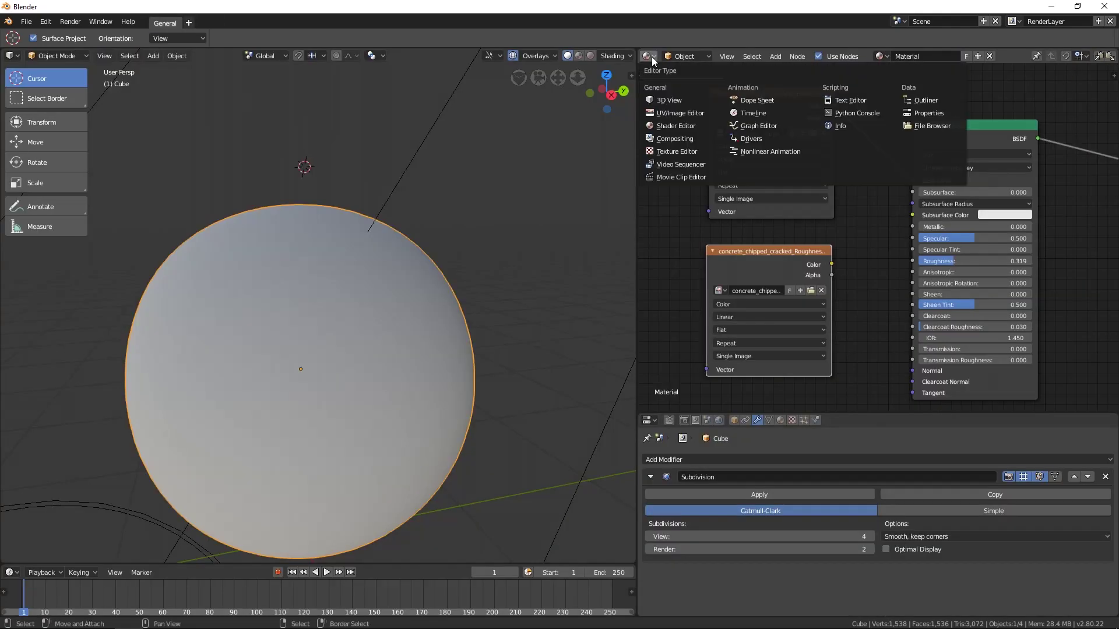
{"action": "left_click", "coordinate": [673, 113]}
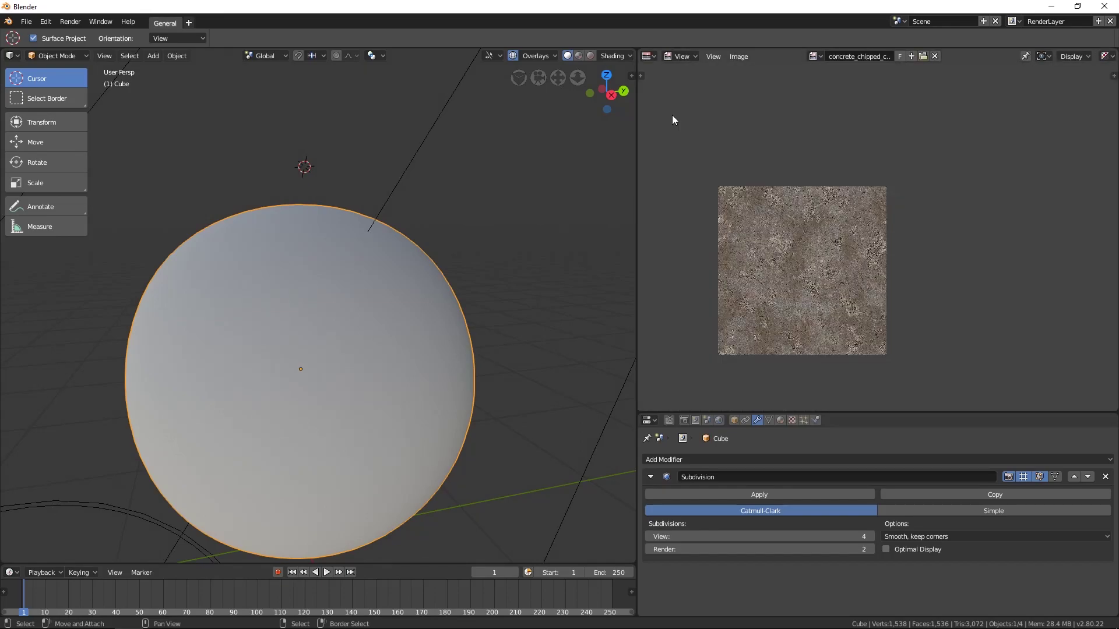
{"action": "left_click", "coordinate": [816, 54]}
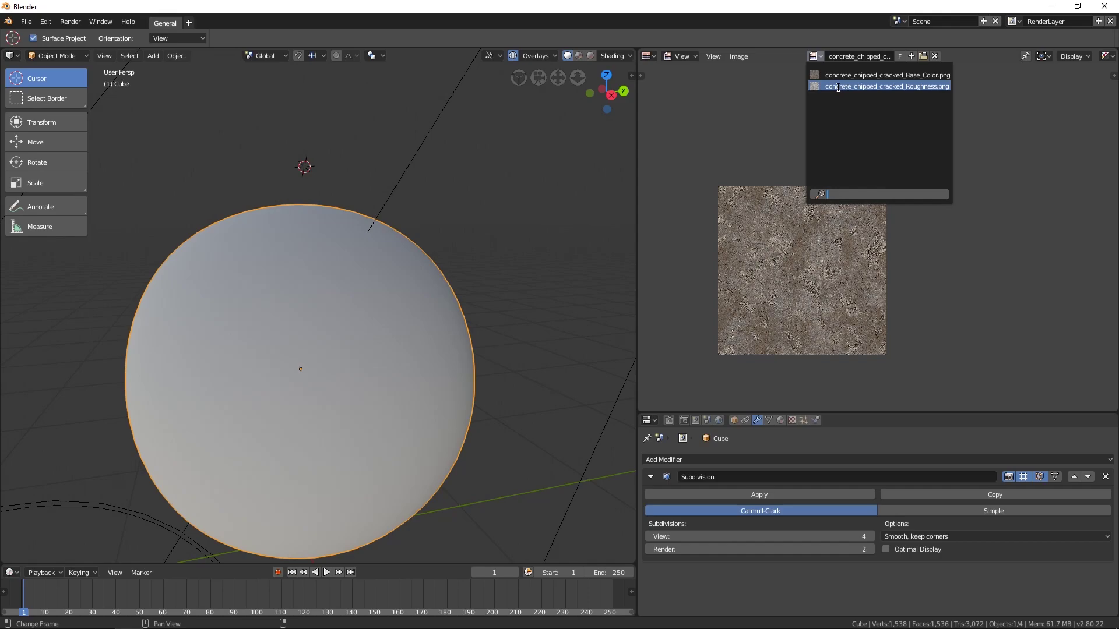
{"action": "left_click", "coordinate": [839, 87]}
{"action": "middle_click_drag", "start_coordinate": [807, 239], "coordinate": [873, 214]}
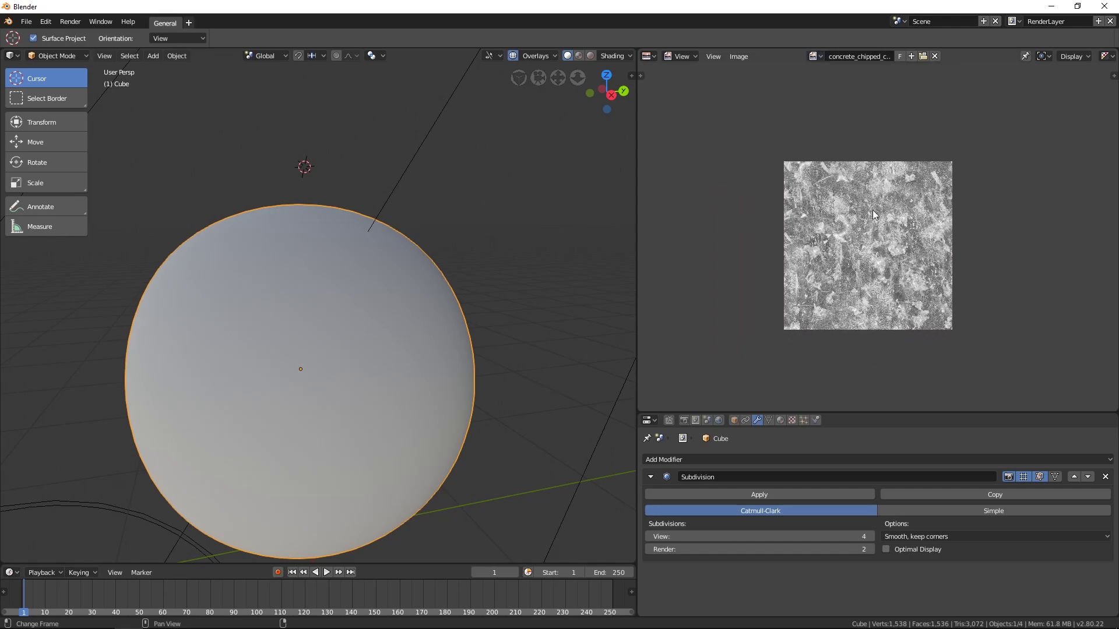
{"action": "scroll", "coordinate": [862, 219], "scroll_direction": "up", "scroll_amount": 5}
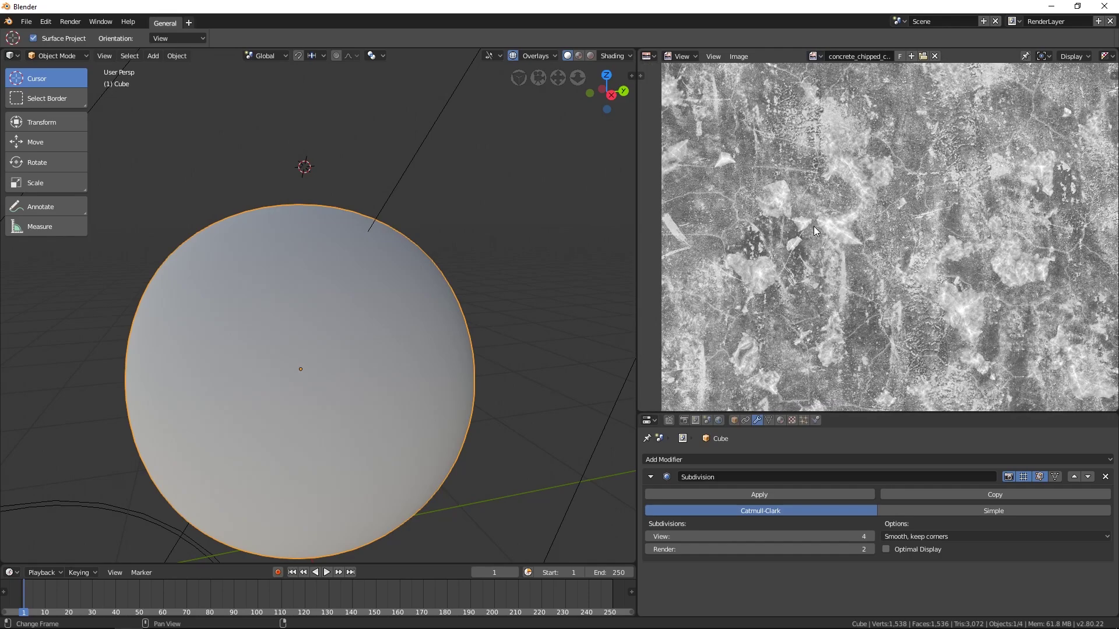
{"action": "scroll", "coordinate": [814, 231], "scroll_direction": "up", "scroll_amount": 2}
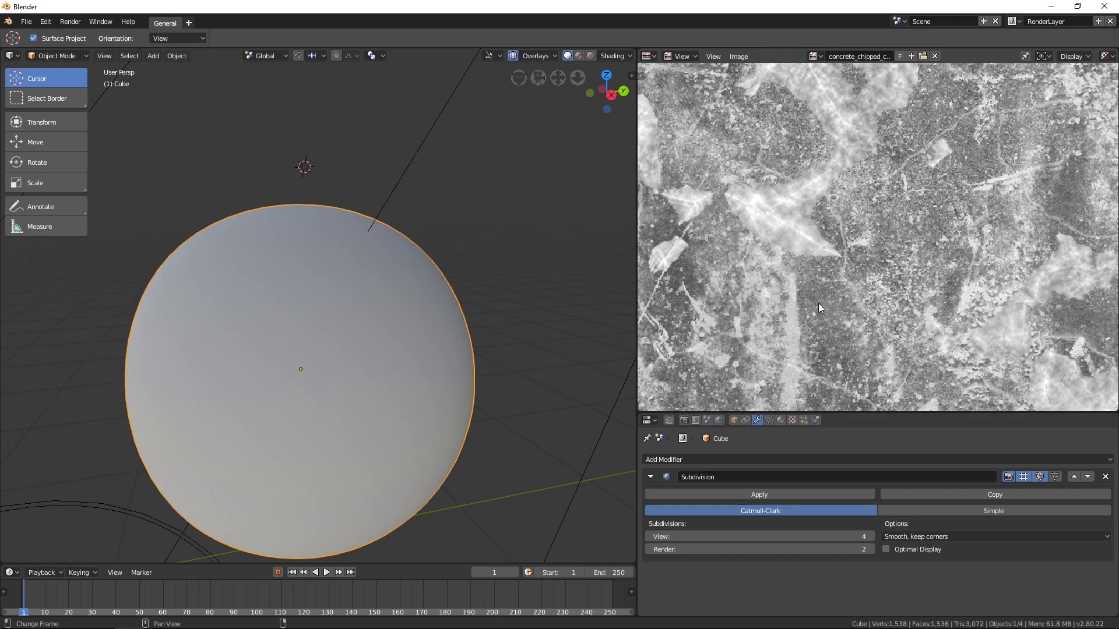
{"action": "scroll", "coordinate": [818, 303], "scroll_direction": "up", "scroll_amount": 1}
{"action": "middle_click_drag", "start_coordinate": [795, 245], "coordinate": [833, 264]}
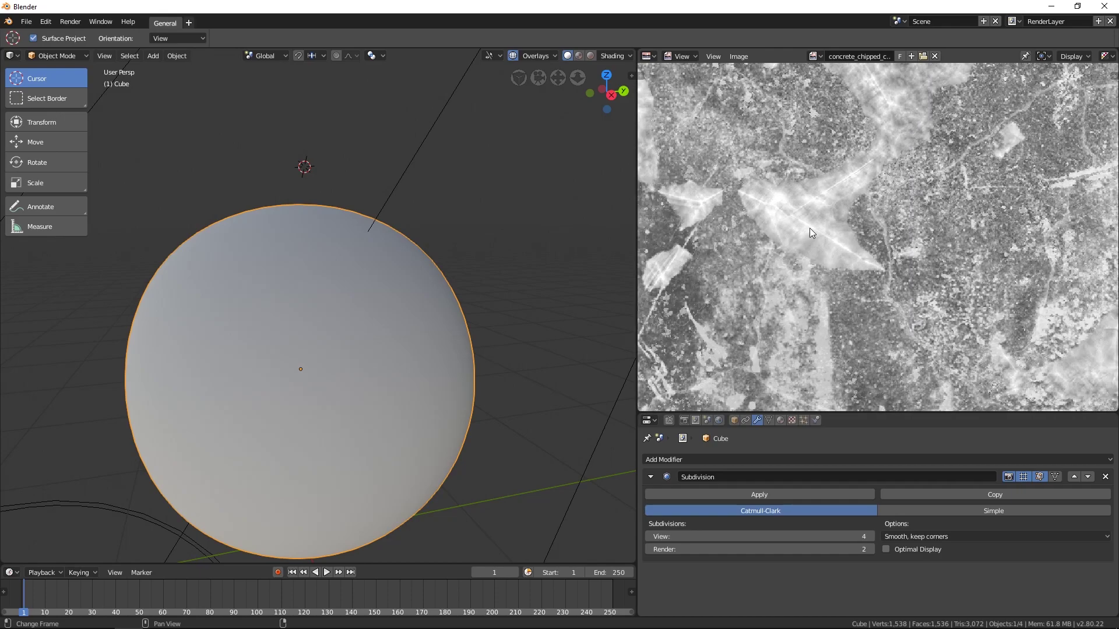
{"action": "scroll", "coordinate": [810, 228], "scroll_direction": "up", "scroll_amount": 5}
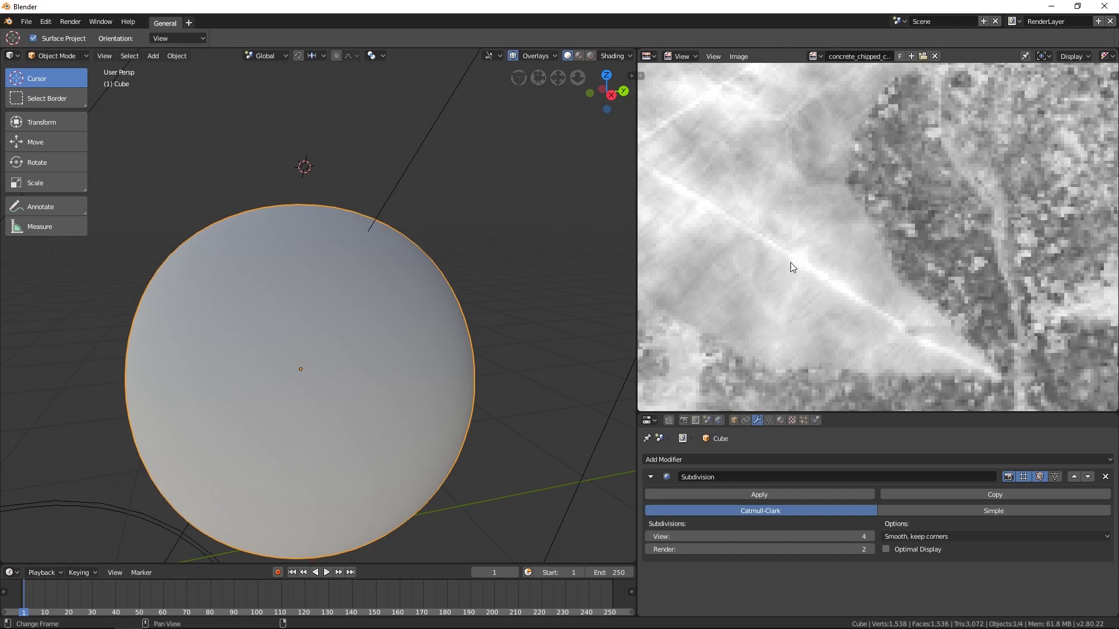
{"action": "scroll", "coordinate": [850, 215], "scroll_direction": "right", "scroll_amount": 3, "text": "ctrl"}
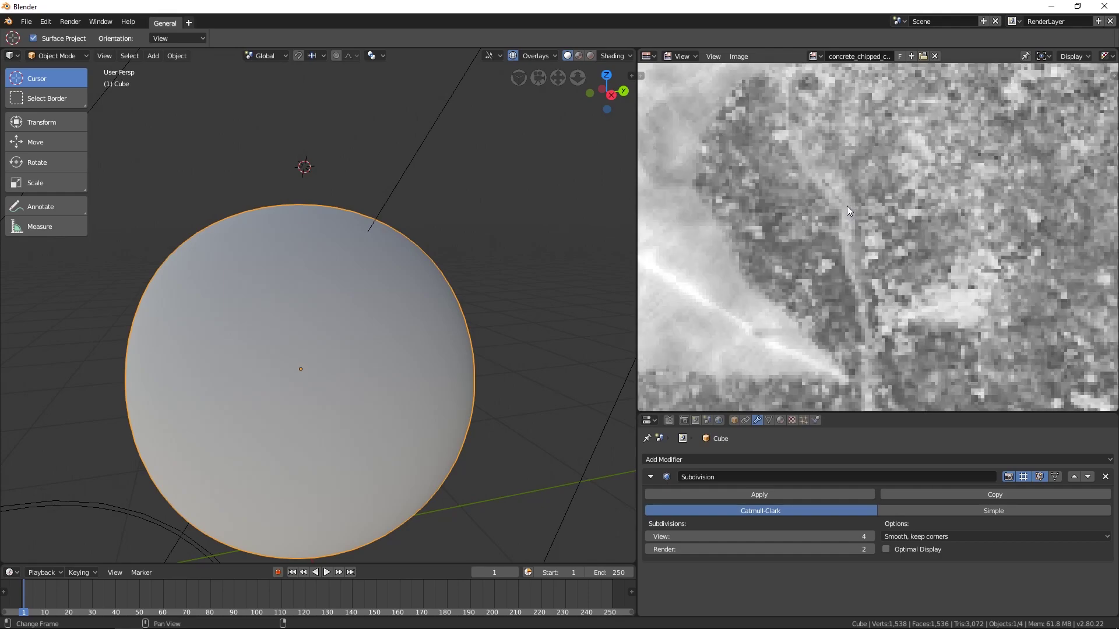
{"action": "scroll", "coordinate": [855, 216], "scroll_direction": "down", "scroll_amount": 4}
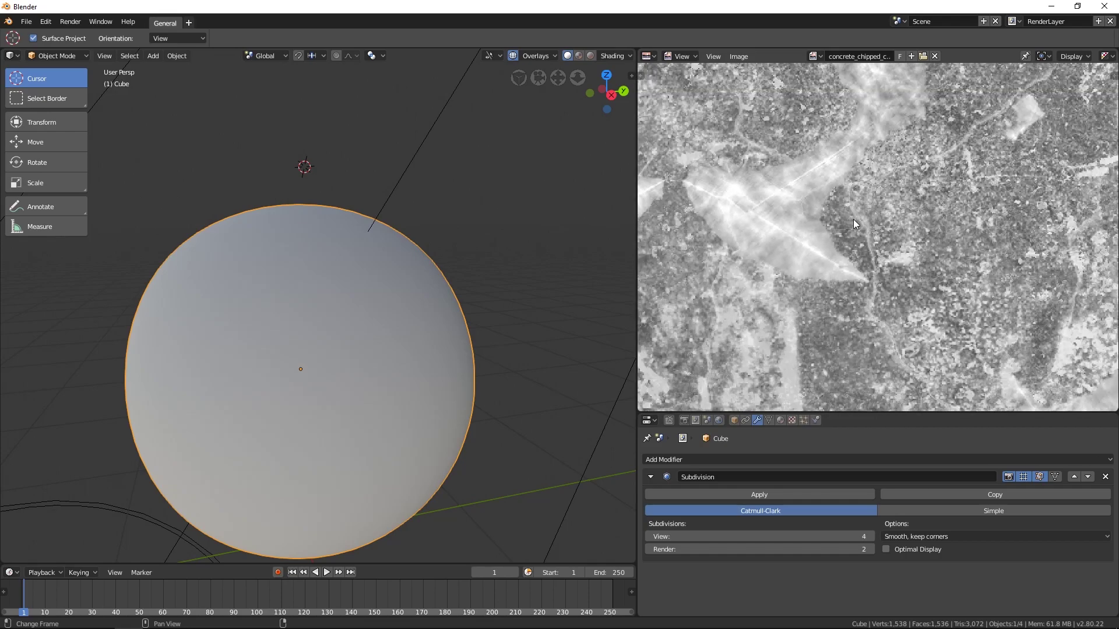
Sample pixel values in the bright chipped patch, its white crack and the darker grey areas of the roughness image.
{"action": "left_click", "coordinate": [777, 230]}
{"action": "left_click_drag", "start_coordinate": [789, 242], "coordinate": [754, 400]}
{"action": "left_click_drag", "start_coordinate": [769, 342], "coordinate": [737, 342]}
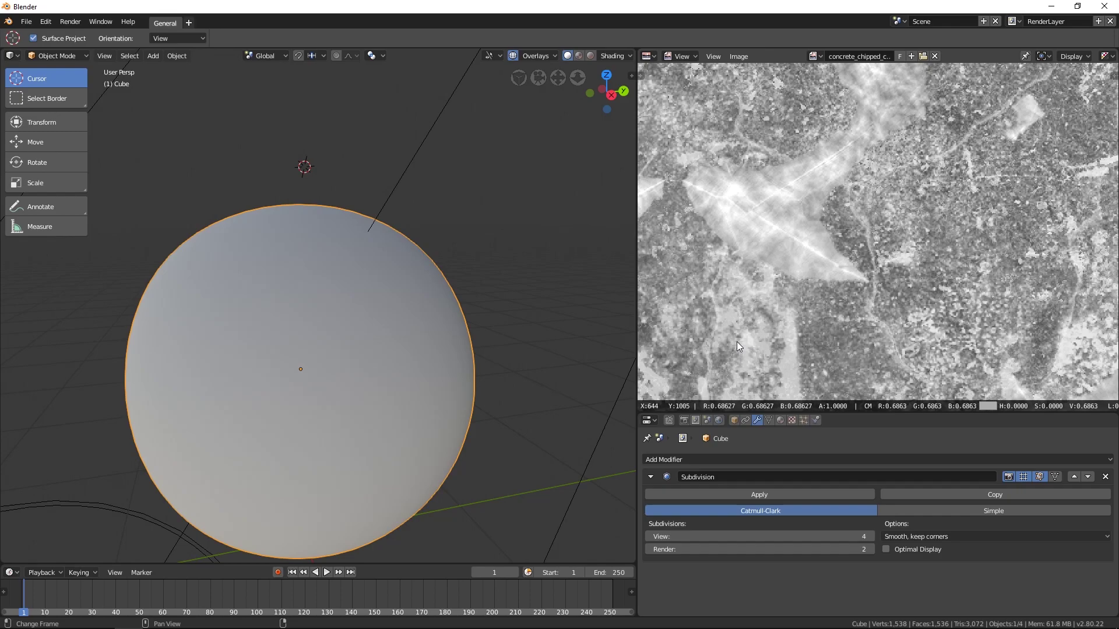
{"action": "left_click_drag", "start_coordinate": [736, 343], "coordinate": [742, 342]}
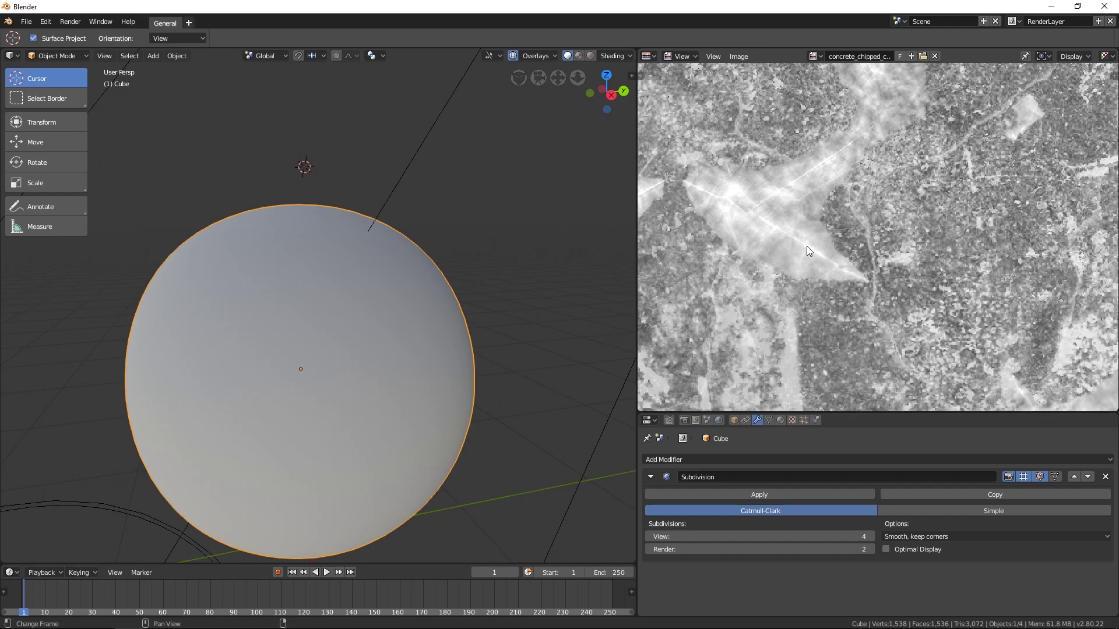
{"action": "scroll", "coordinate": [806, 246], "scroll_direction": "up", "scroll_amount": 9}
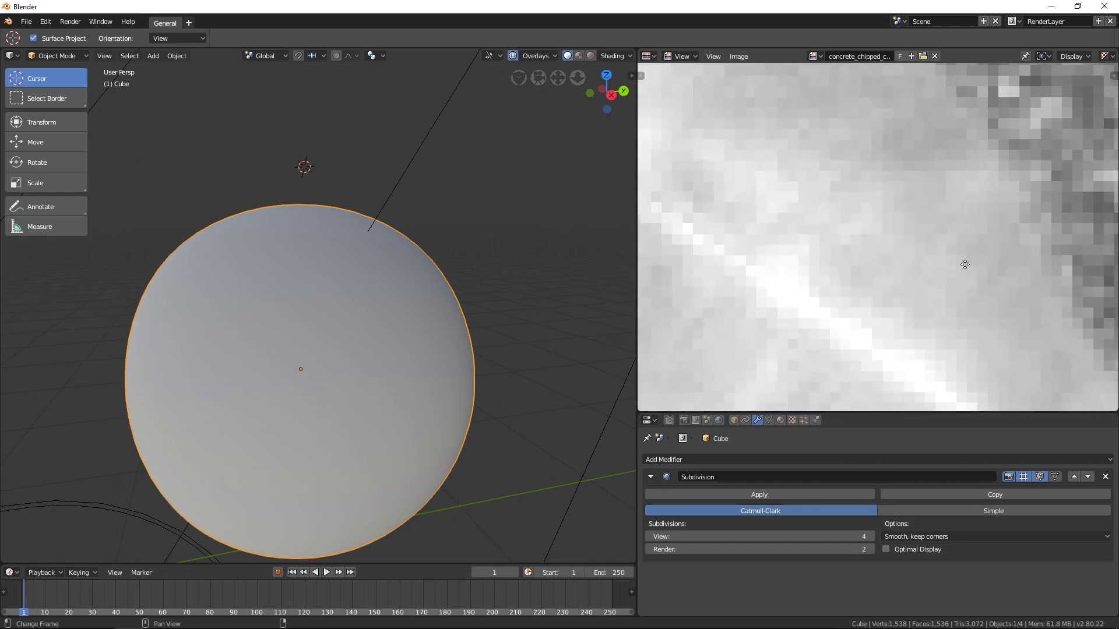
{"action": "left_click_drag", "start_coordinate": [784, 284], "coordinate": [786, 287]}
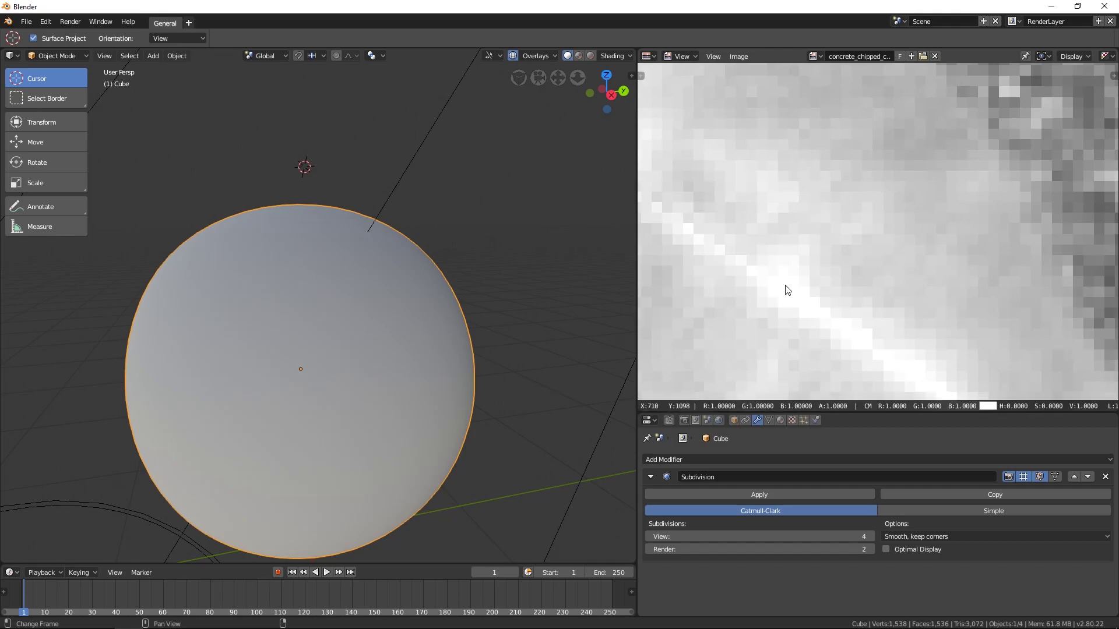
{"action": "left_click_drag", "start_coordinate": [787, 290], "coordinate": [787, 289]}
{"action": "middle_click_drag", "start_coordinate": [787, 289], "coordinate": [972, 250]}
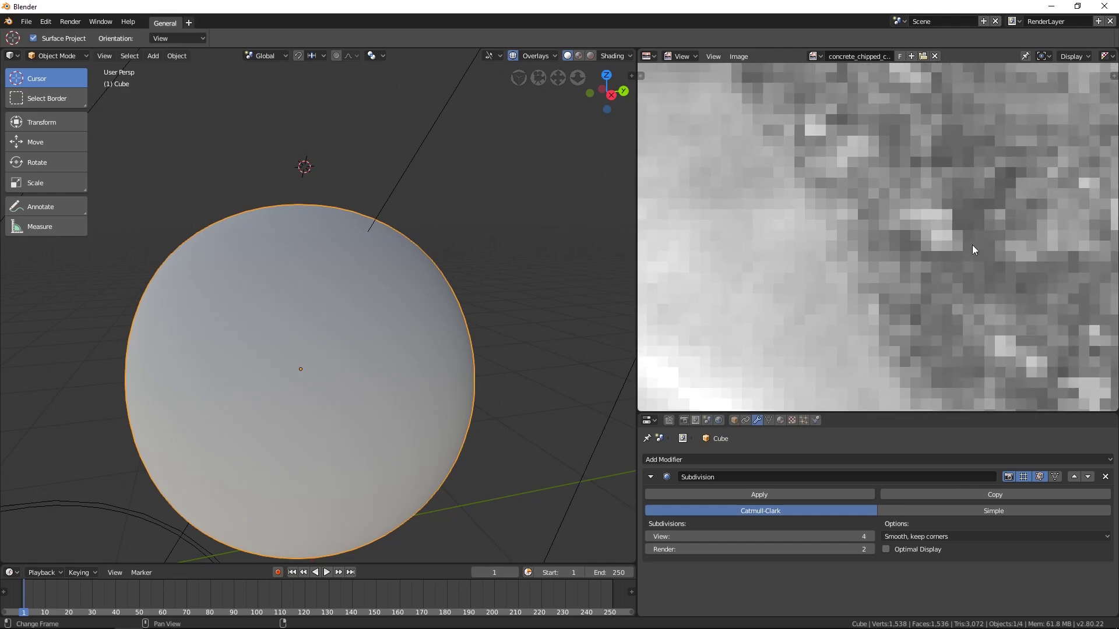
{"action": "left_click_drag", "start_coordinate": [977, 209], "coordinate": [977, 209]}
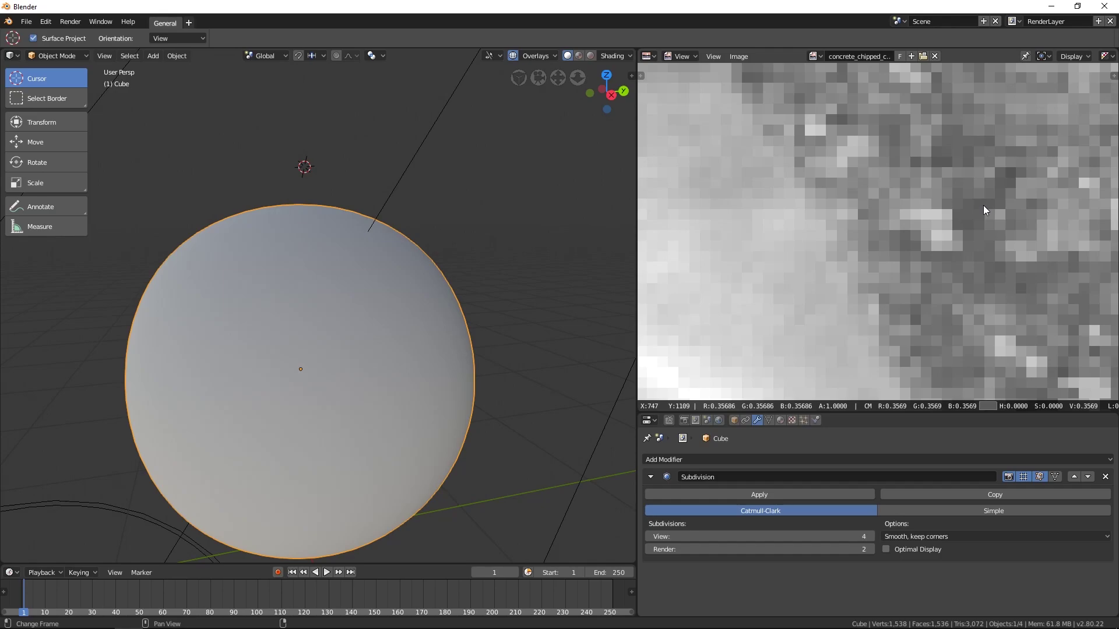
{"action": "left_click_drag", "start_coordinate": [983, 205], "coordinate": [983, 205]}
{"action": "scroll", "coordinate": [824, 231], "scroll_direction": "down", "scroll_amount": 5}
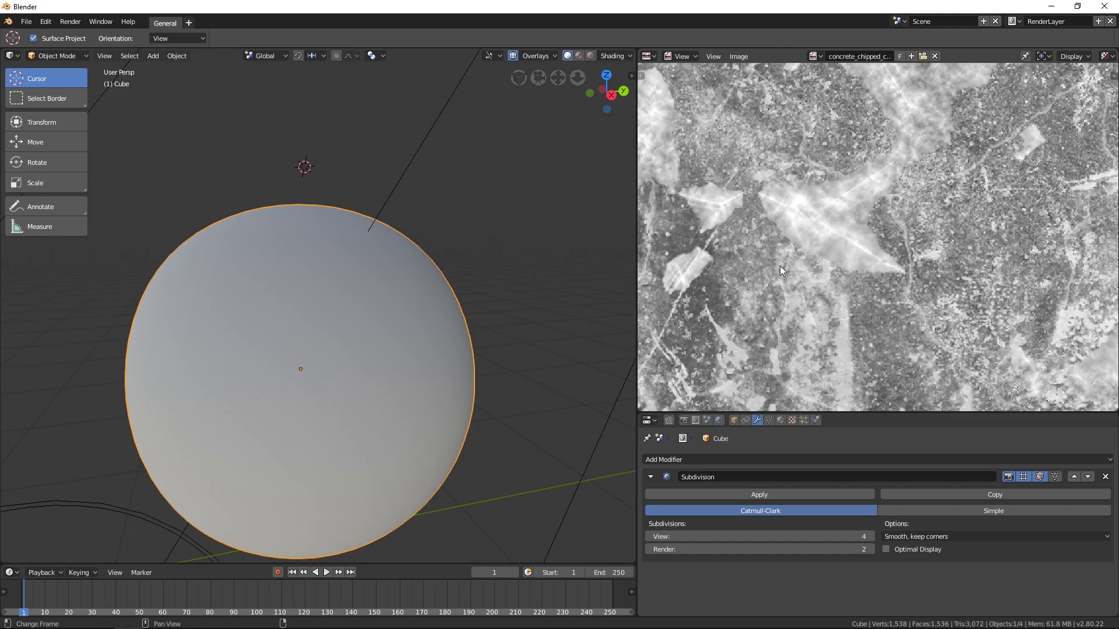
{"action": "middle_click_drag", "start_coordinate": [779, 266], "coordinate": [772, 315]}
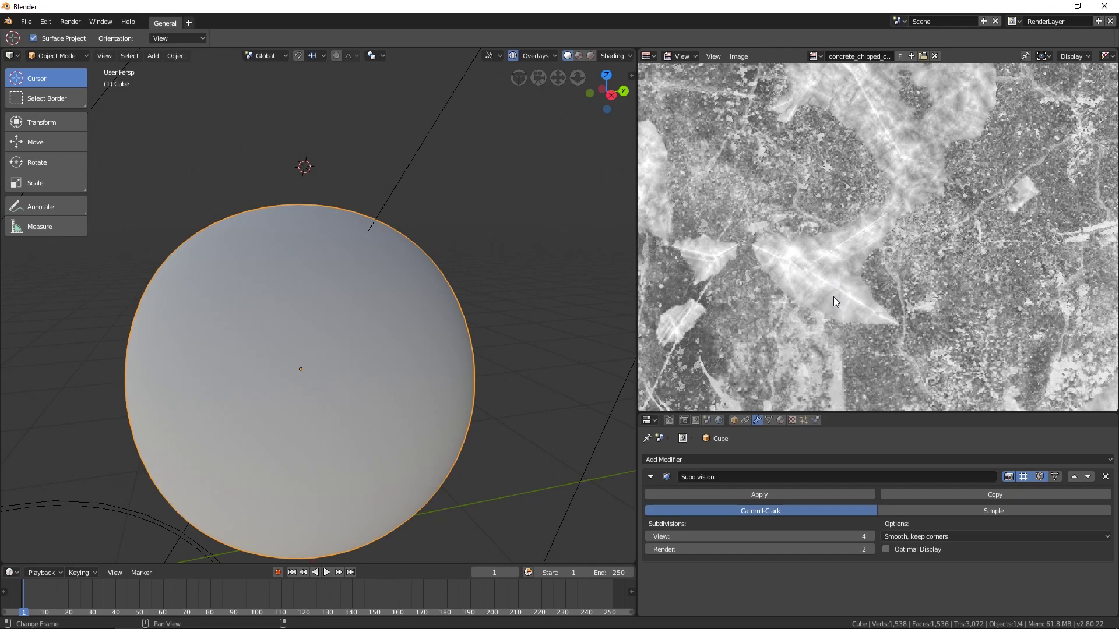
Back in the Shader Editor, connect the roughness texture's Color to the Principled BSDF Roughness and set its color space to Non-Color Data.
{"action": "left_click", "coordinate": [648, 55]}
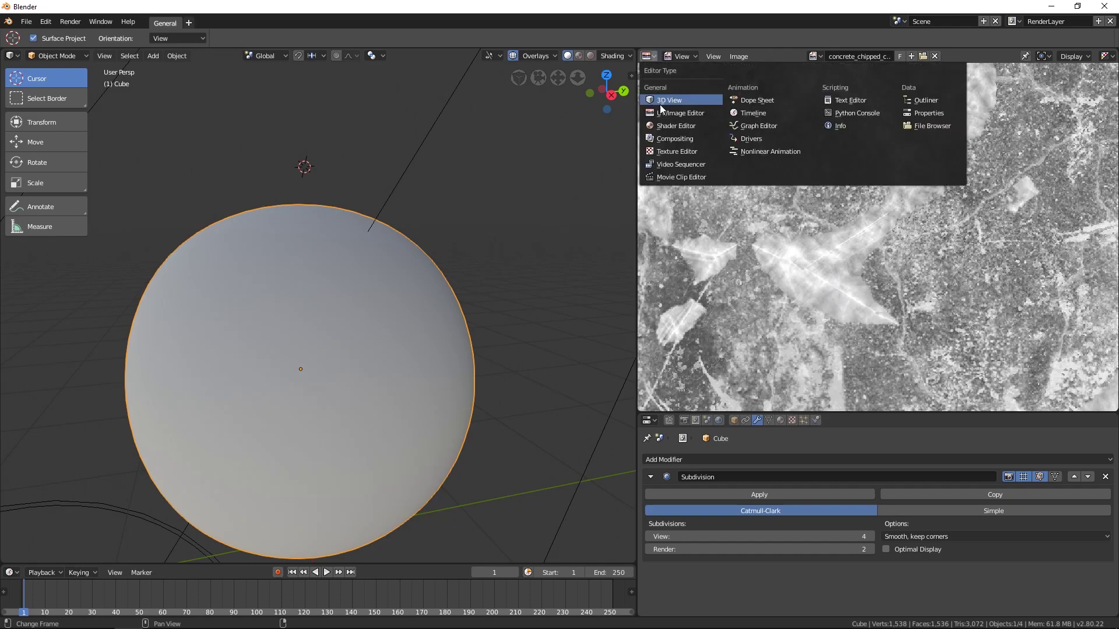
{"action": "left_click", "coordinate": [662, 125]}
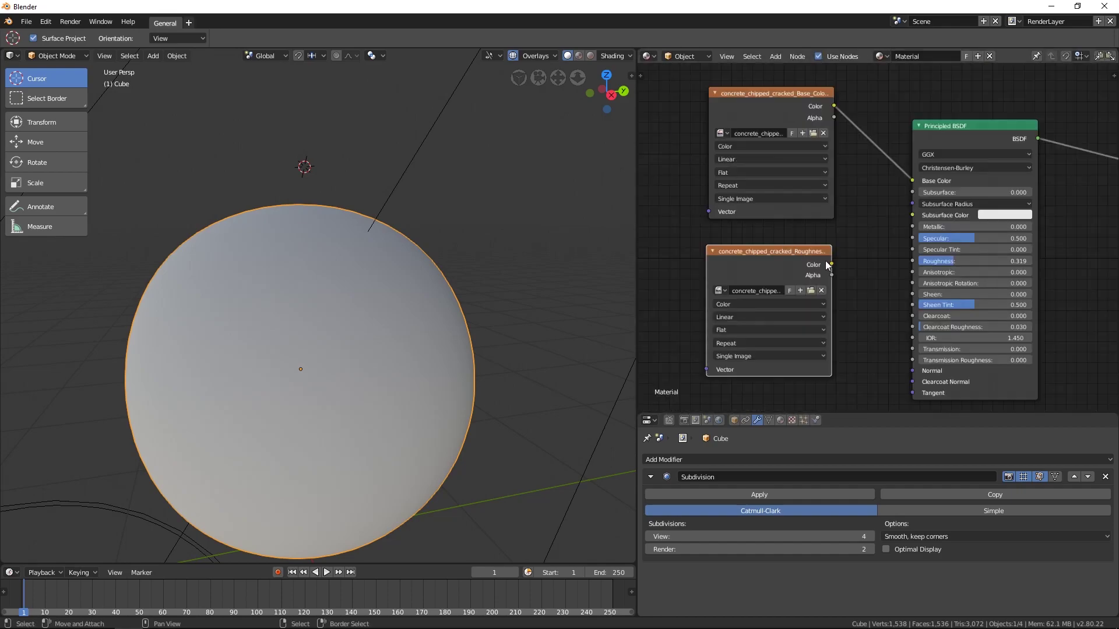
{"action": "middle_click_drag", "start_coordinate": [887, 268], "coordinate": [854, 271]}
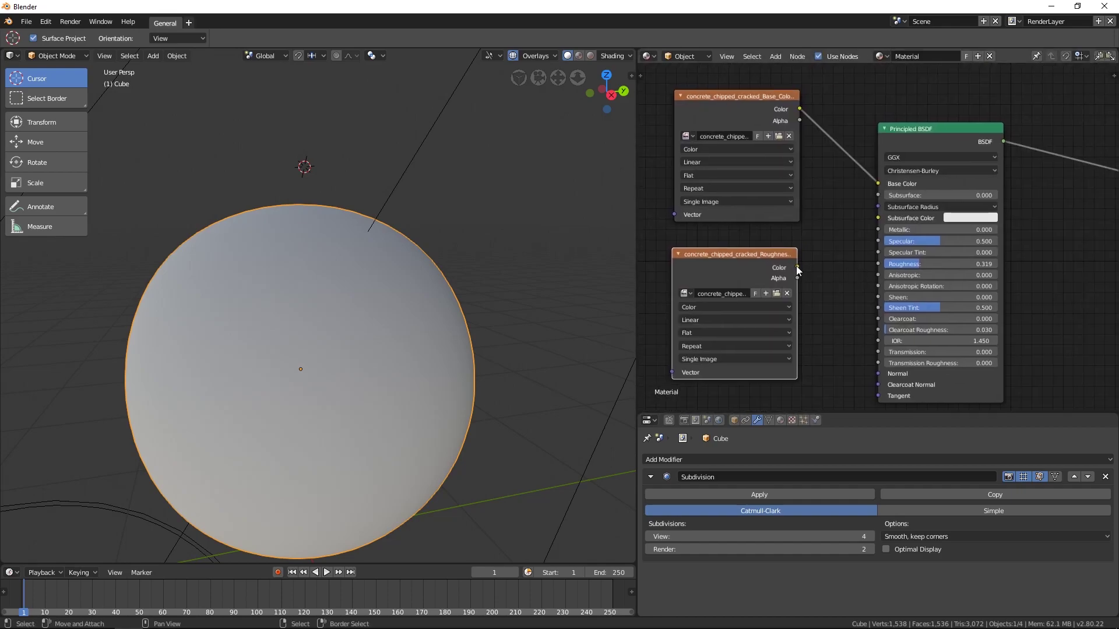
{"action": "left_click_drag", "start_coordinate": [797, 268], "coordinate": [803, 268]}
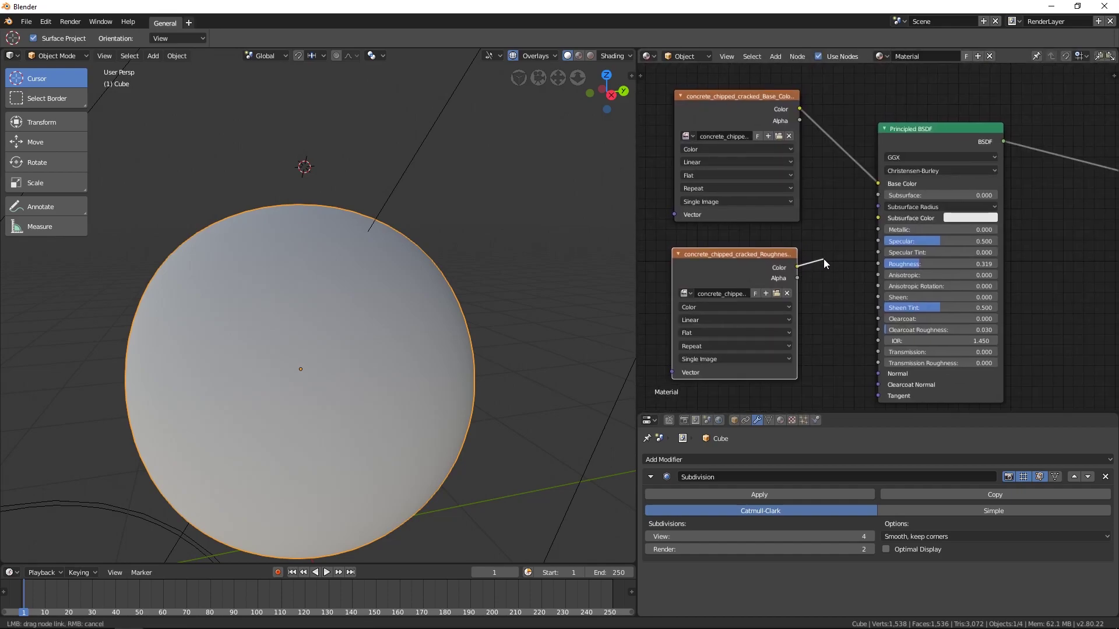
{"action": "left_click_drag", "start_coordinate": [825, 250], "coordinate": [879, 262]}
{"action": "middle_click_drag", "start_coordinate": [811, 279], "coordinate": [834, 268]}
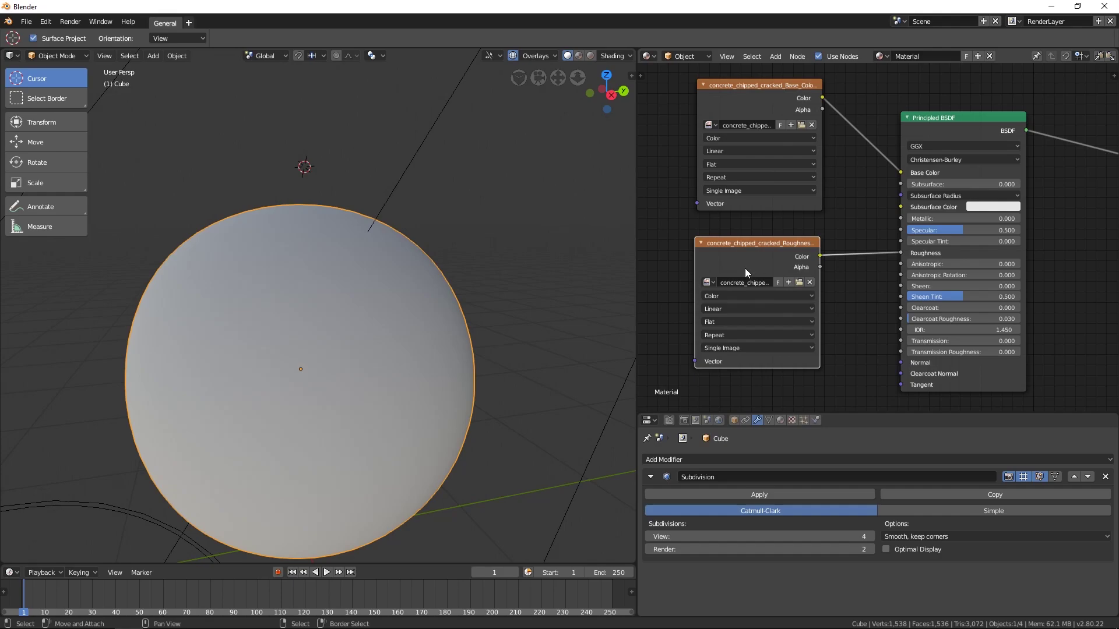
{"action": "left_click", "coordinate": [724, 297]}
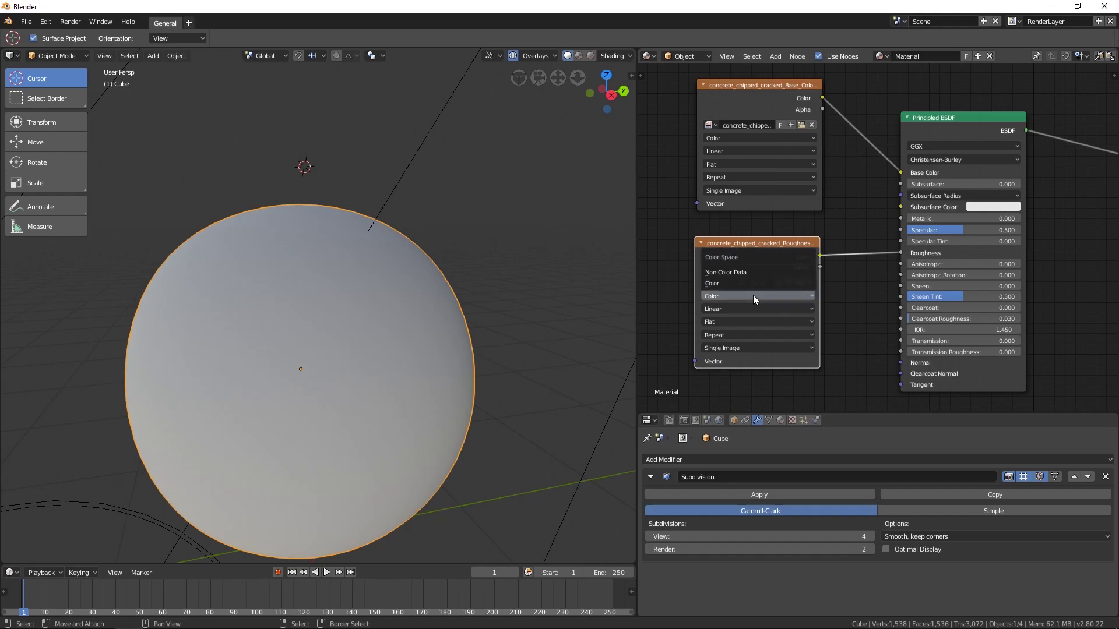
{"action": "left_click", "coordinate": [753, 272]}
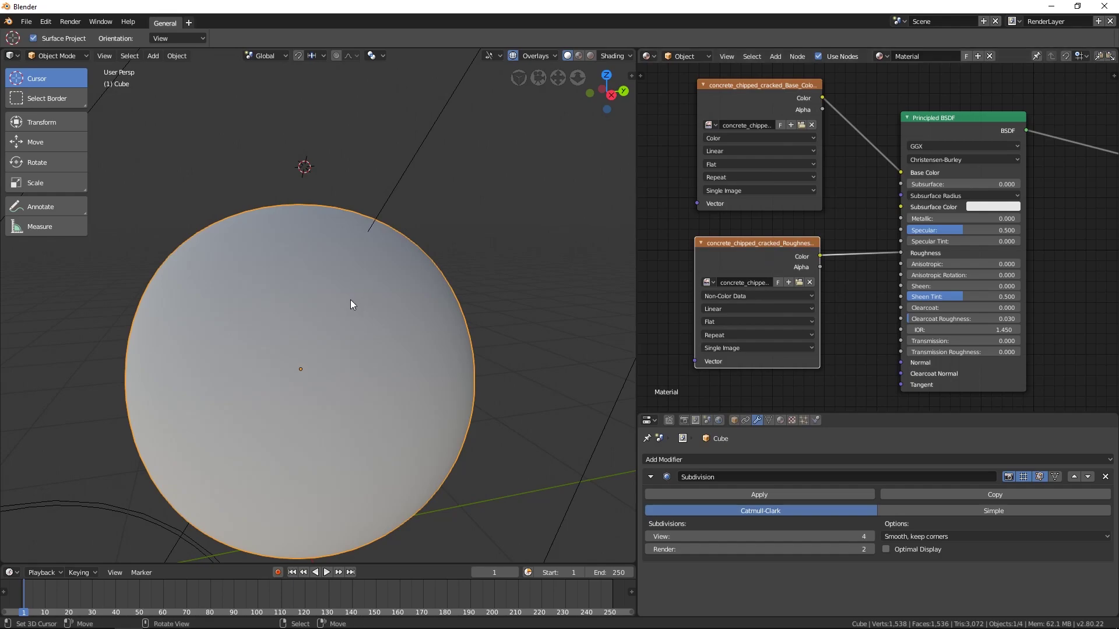
Switch the 3D viewport to rendered shading and inspect how the roughness map breaks up the highlight around the chipped concrete.
{"action": "key", "text": "shift+z"}
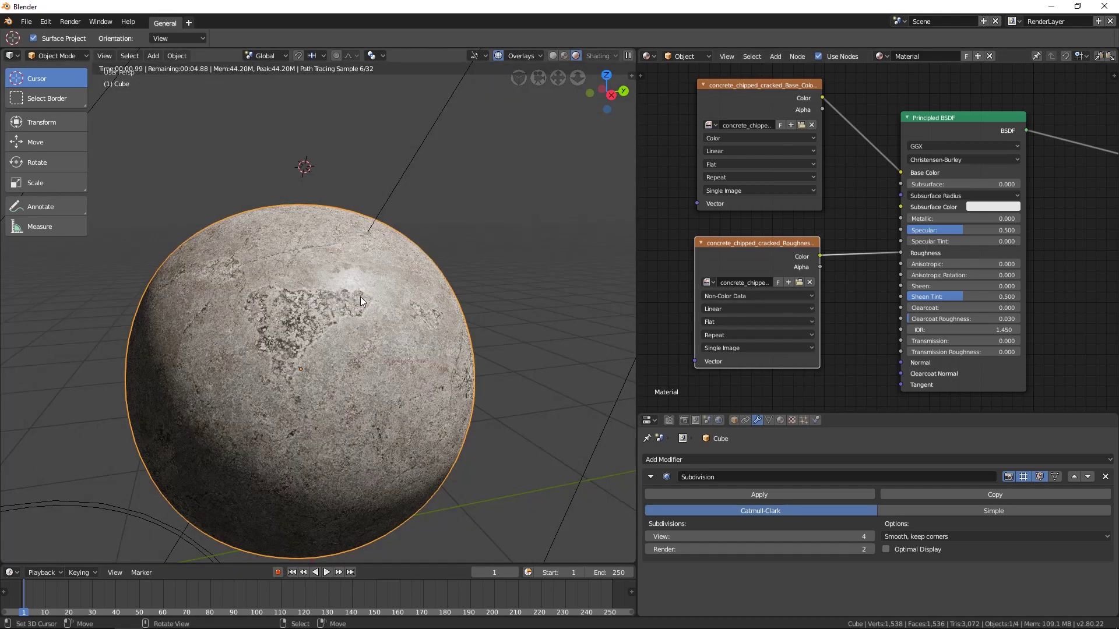
{"action": "middle_click_drag", "start_coordinate": [327, 309], "coordinate": [404, 289]}
{"action": "scroll", "coordinate": [420, 284], "scroll_direction": "up", "scroll_amount": 4}
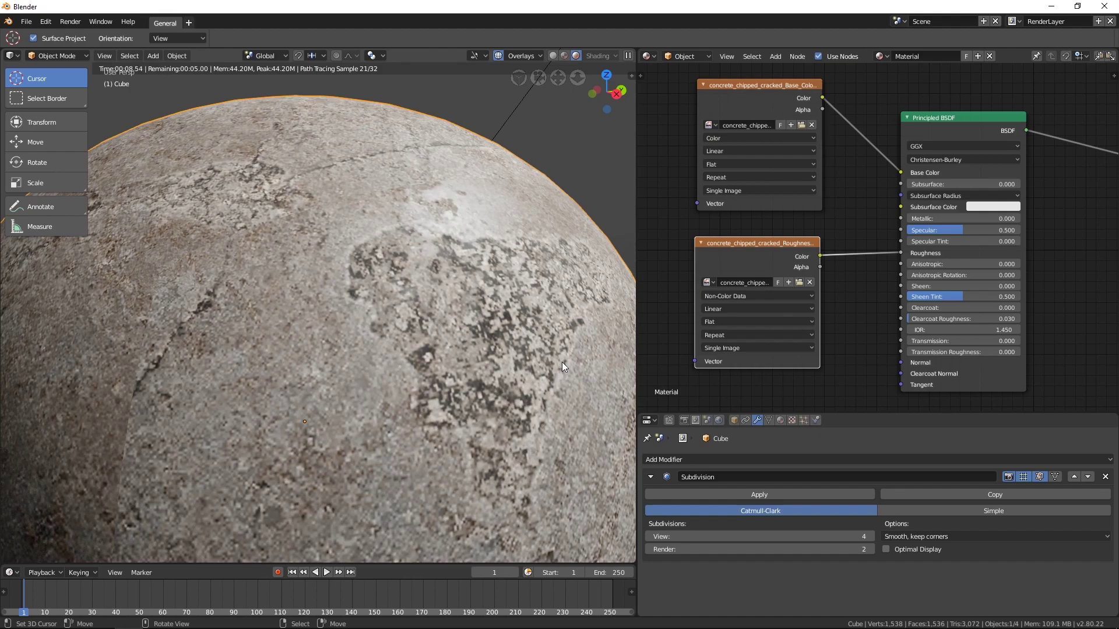
Connect the roughness texture's Color directly to the Material Output's Surface and inspect the map on the rounded cube.
{"action": "scroll", "coordinate": [772, 312], "scroll_direction": "down", "scroll_amount": 2}
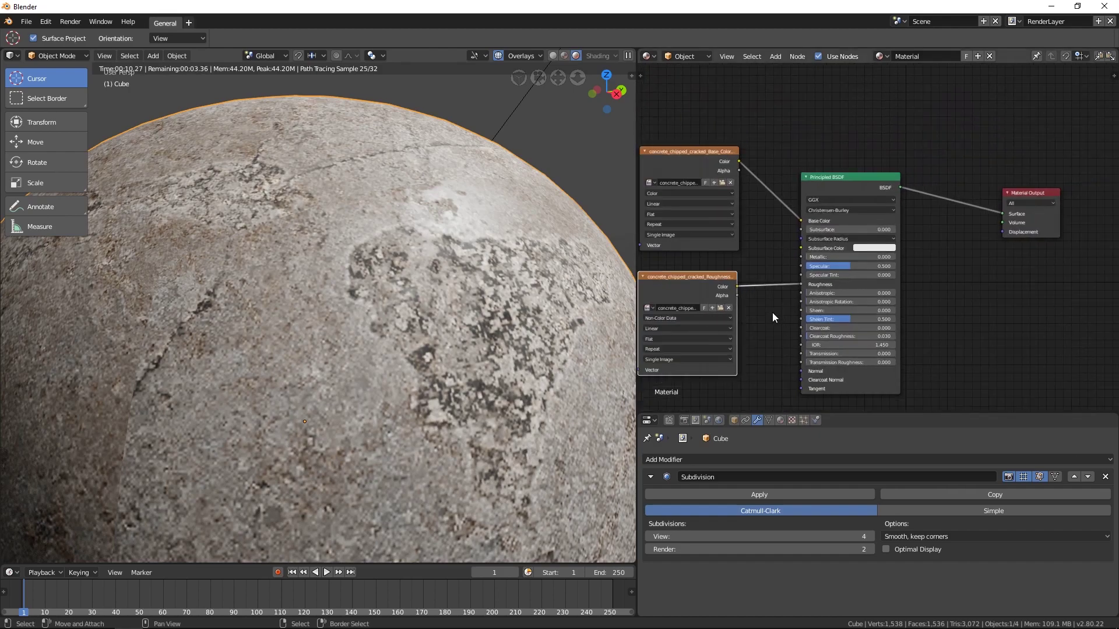
{"action": "left_click_drag", "start_coordinate": [728, 299], "coordinate": [992, 227]}
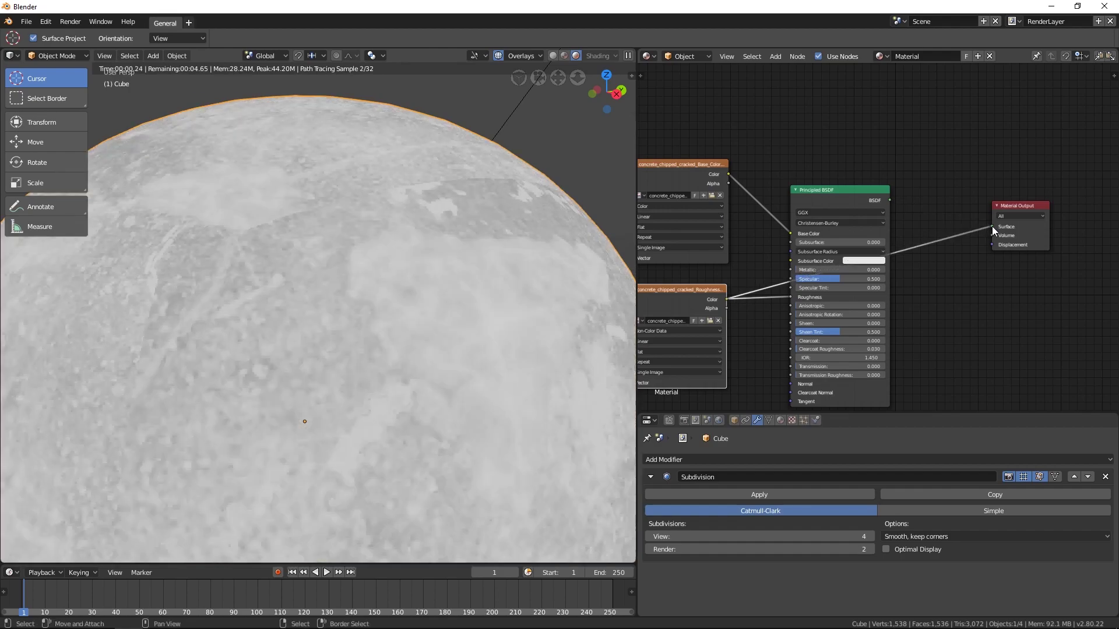
{"action": "middle_click_drag", "start_coordinate": [438, 315], "coordinate": [398, 352]}
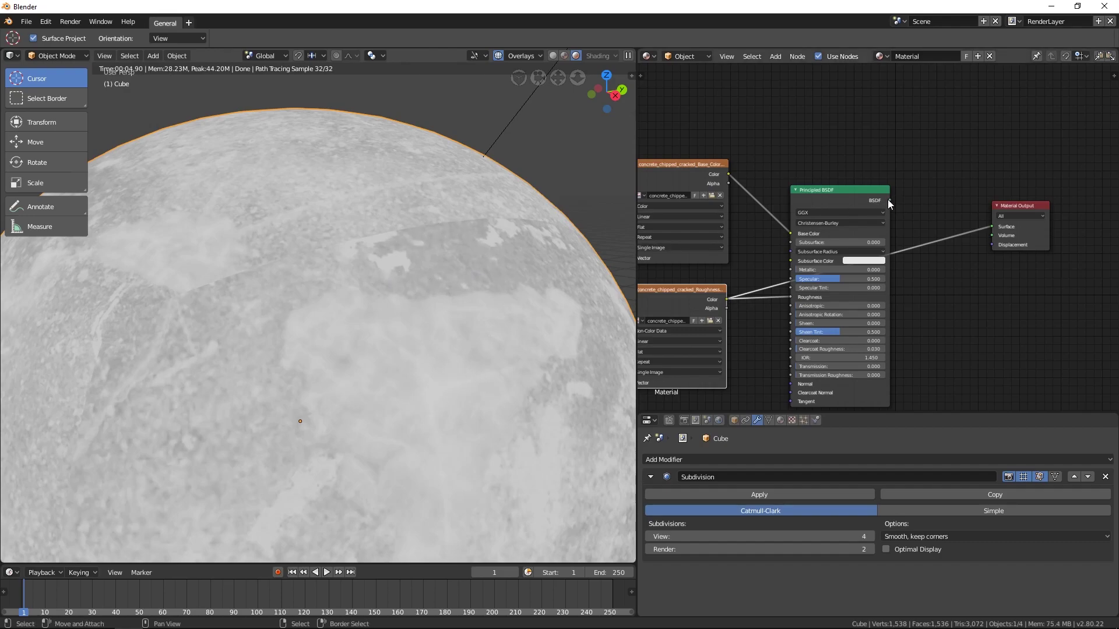
Reconnect the Principled BSDF output to the Material Output's Surface and inspect the shaded concrete on the sphere from several angles.
{"action": "left_click_drag", "start_coordinate": [889, 201], "coordinate": [993, 224]}
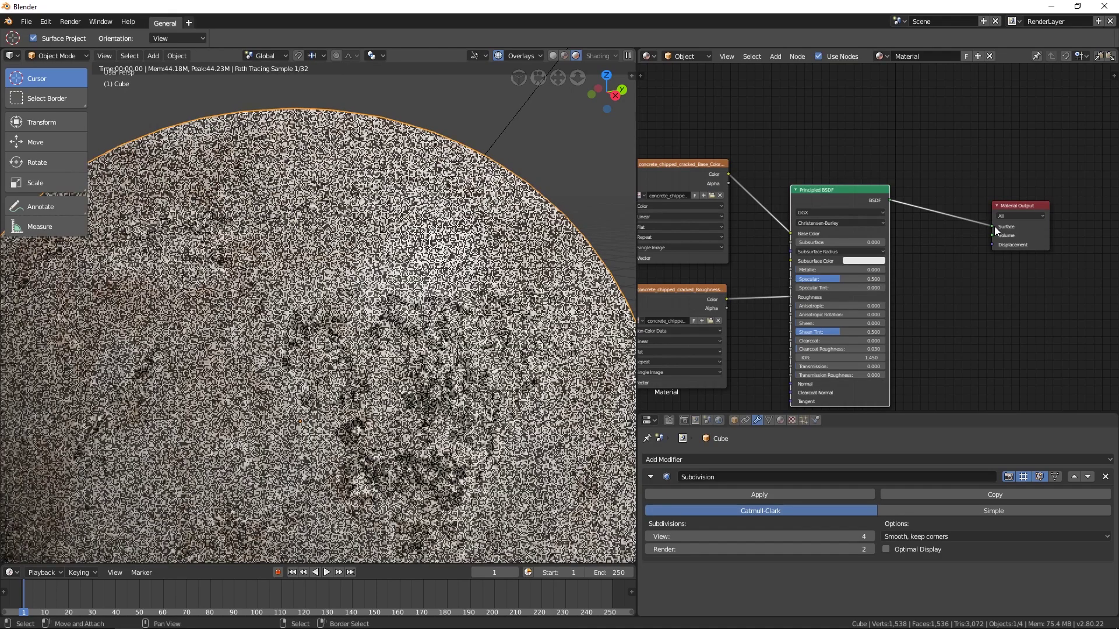
{"action": "scroll", "coordinate": [376, 340], "scroll_direction": "down", "scroll_amount": 7}
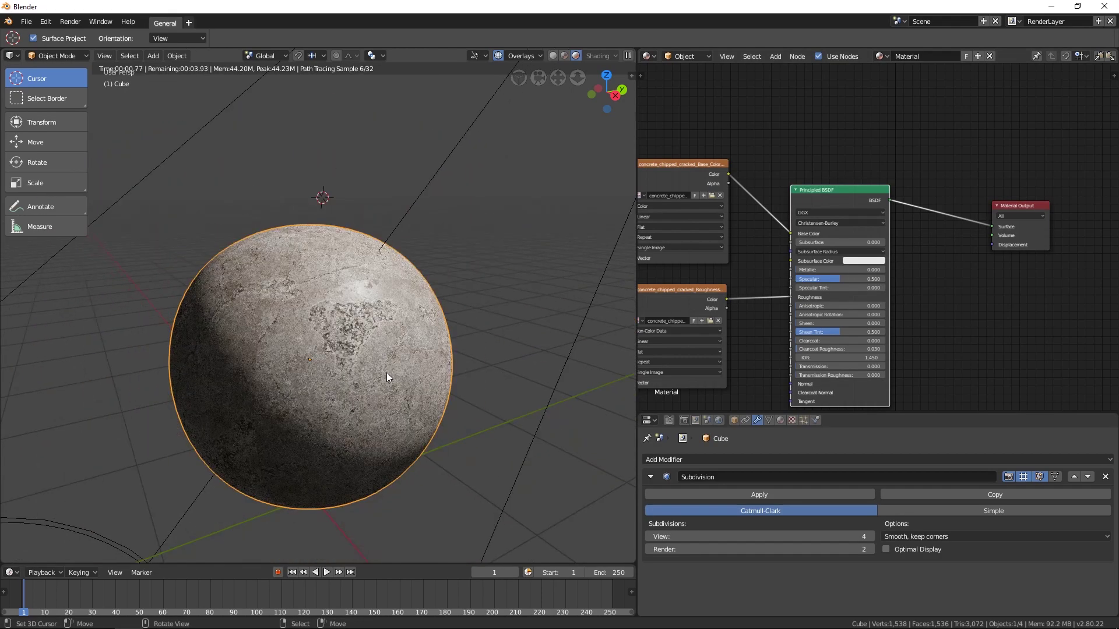
{"action": "middle_click_drag", "start_coordinate": [361, 360], "coordinate": [170, 380]}
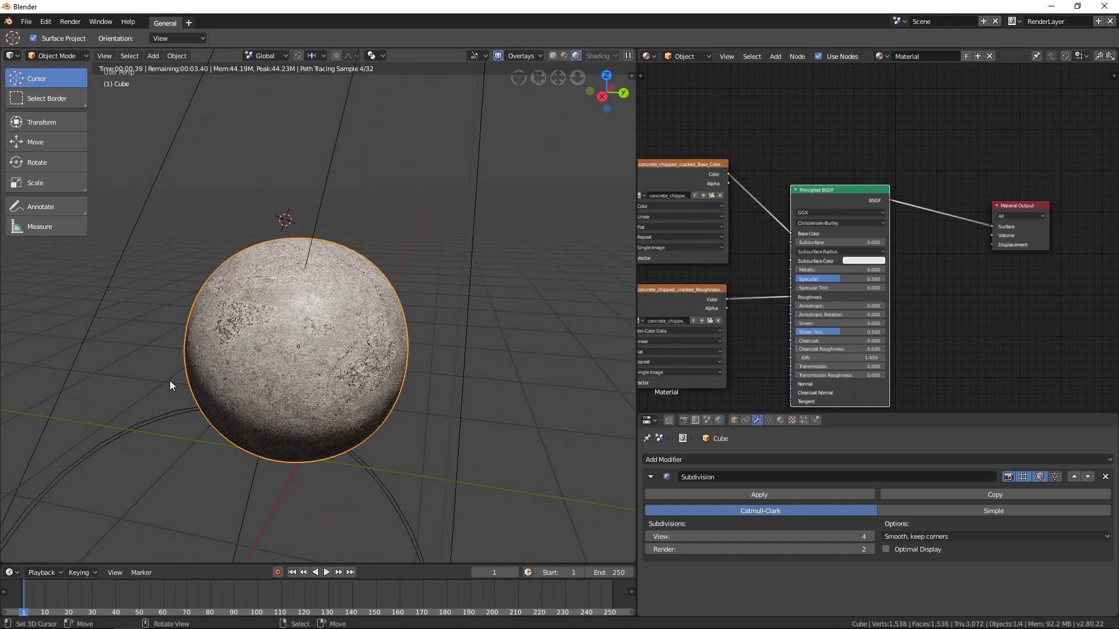
{"action": "middle_click_drag", "start_coordinate": [246, 403], "coordinate": [321, 410]}
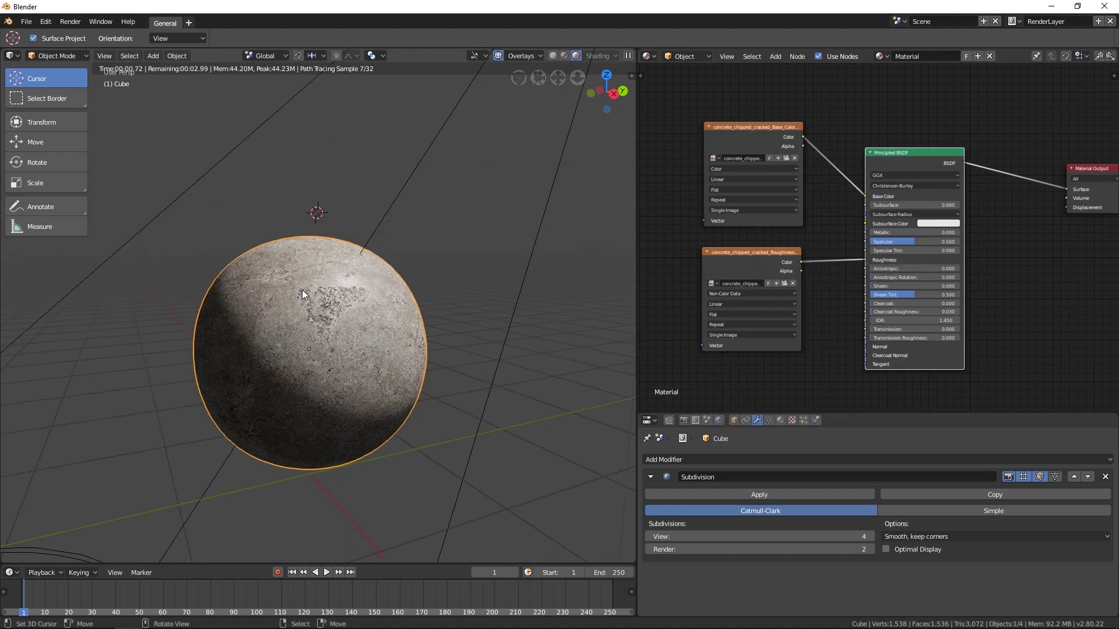
{"action": "scroll", "coordinate": [361, 310], "scroll_direction": "up", "scroll_amount": 2}
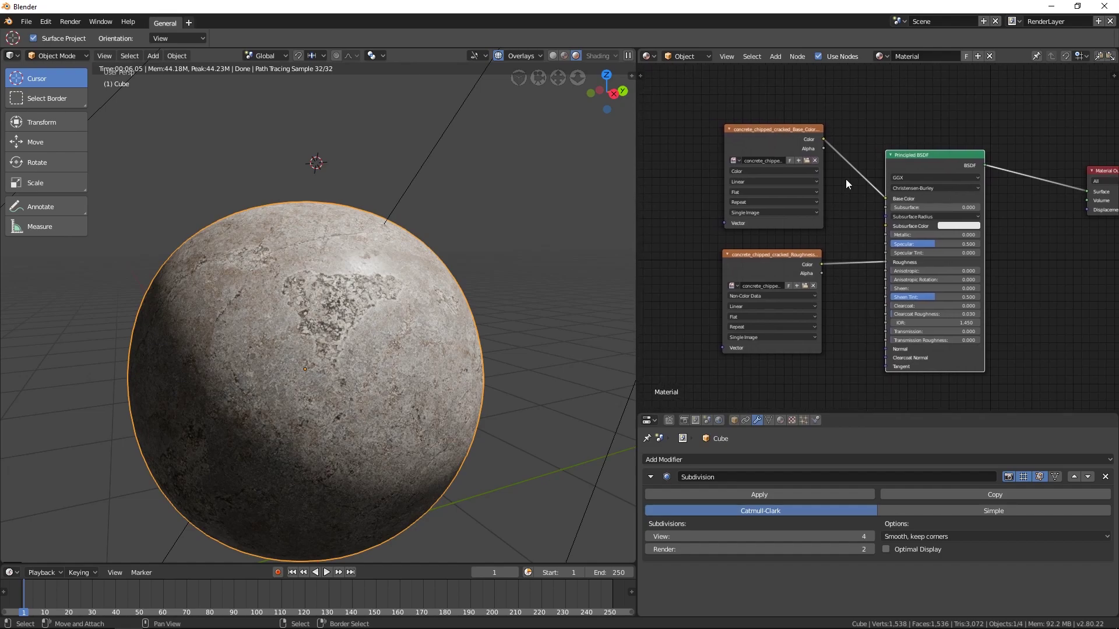
Move the base color and roughness texture nodes together farther away from the Principled BSDF to make room.
{"action": "left_click", "coordinate": [805, 254]}
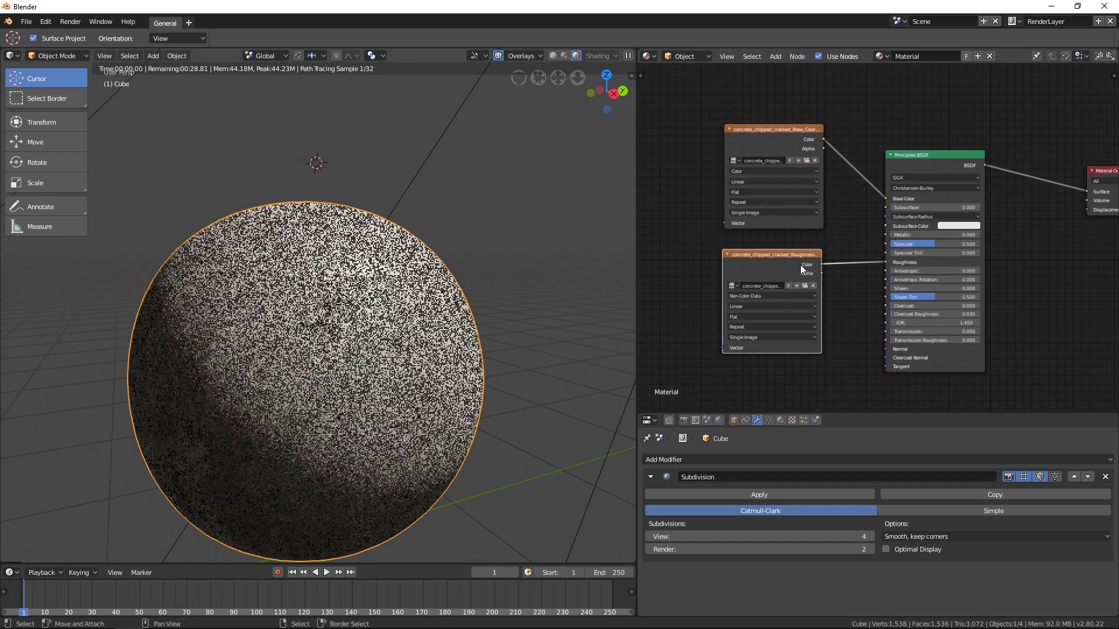
{"action": "left_click_drag", "start_coordinate": [837, 138], "coordinate": [698, 240]}
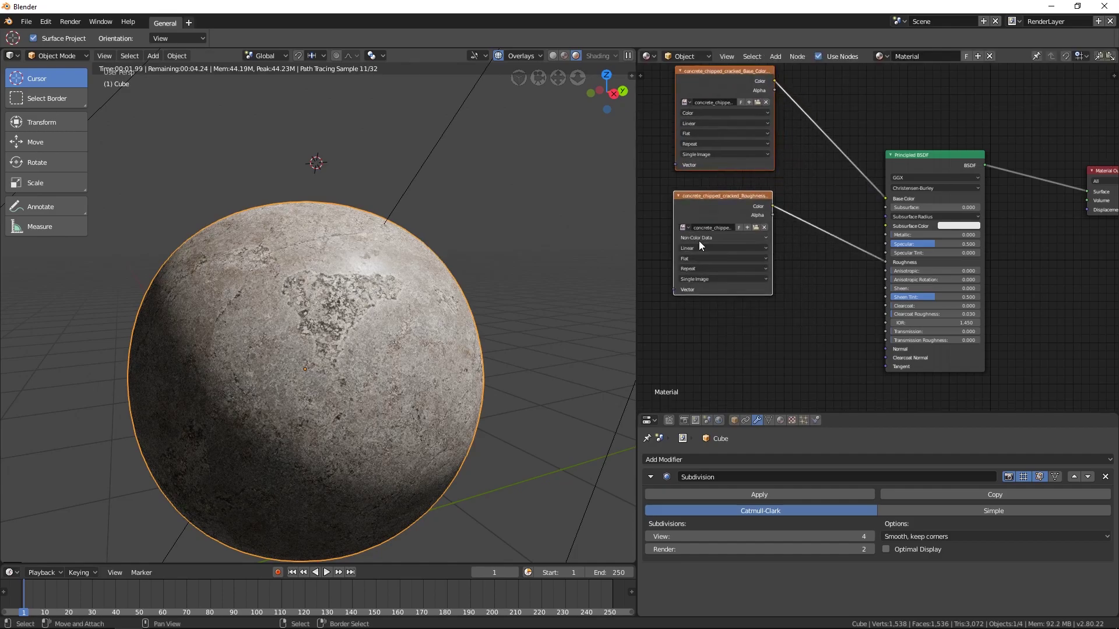
{"action": "middle_click_drag", "start_coordinate": [711, 201], "coordinate": [754, 170]}
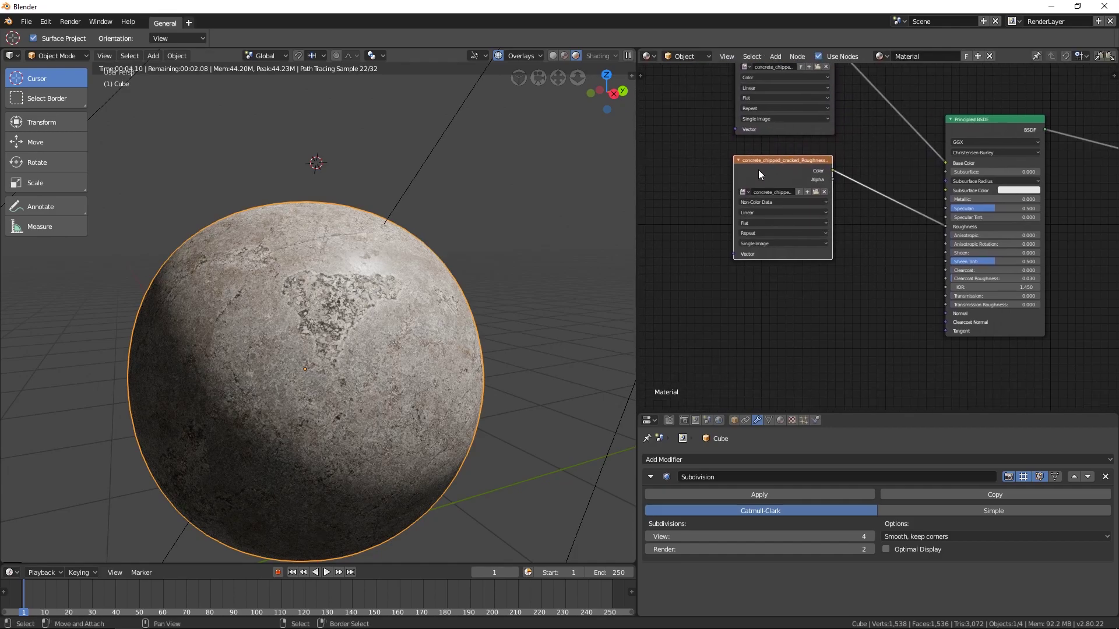
Duplicate the roughness texture node, place the copy below it and load concrete_chipped_cracked_Height.png into the copy.
{"action": "key", "text": "shift+d"}
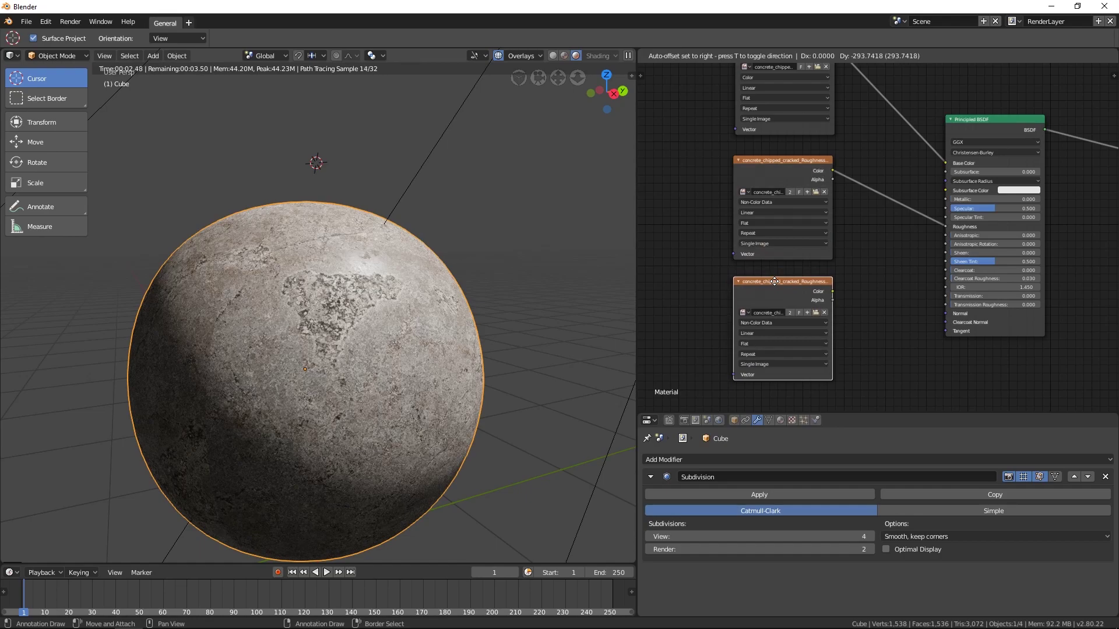
{"action": "left_click", "coordinate": [774, 281]}
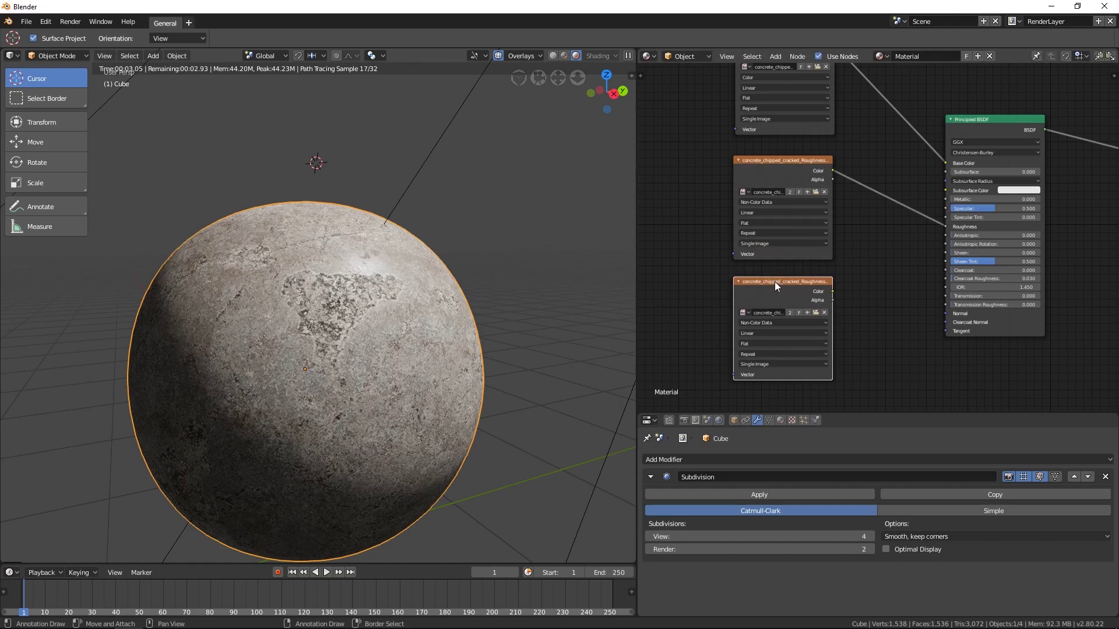
{"action": "left_click", "coordinate": [816, 313]}
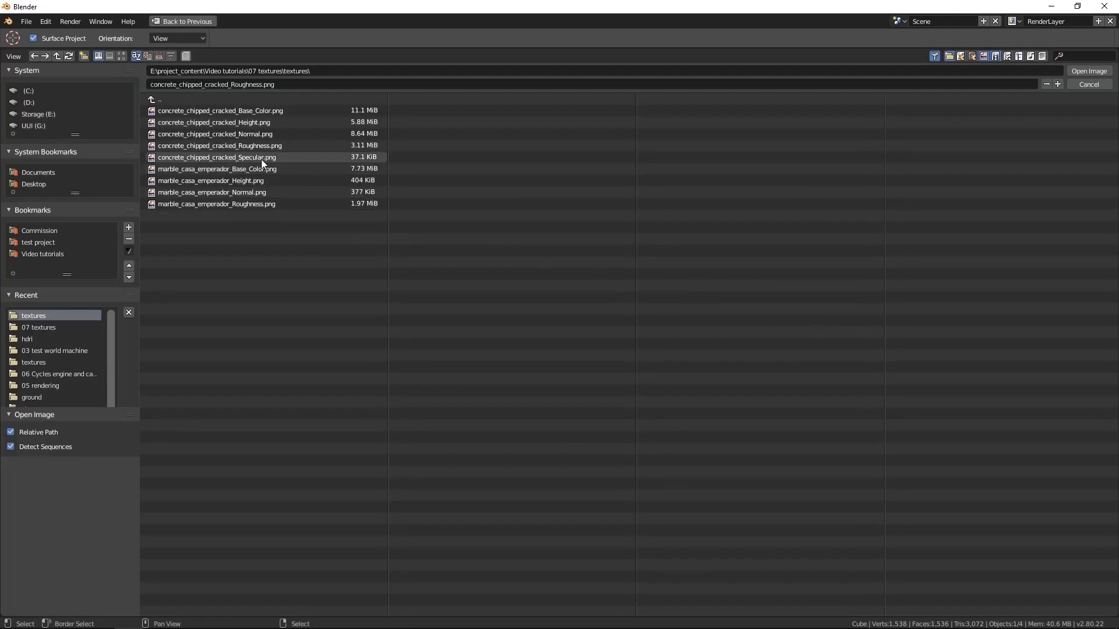
{"action": "left_click", "coordinate": [262, 125]}
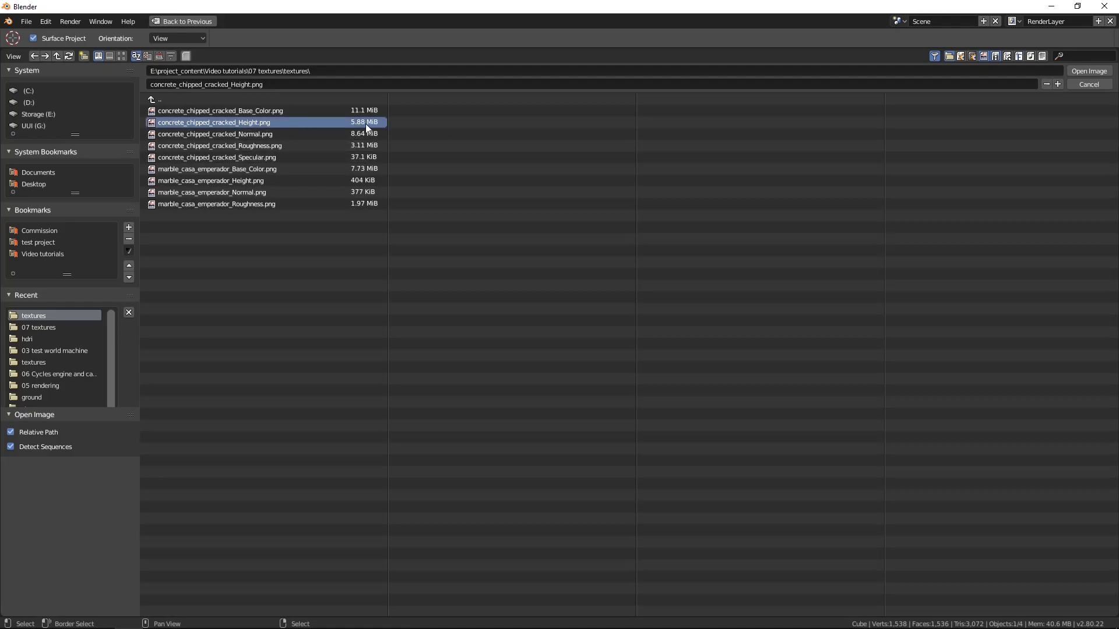
{"action": "left_click", "coordinate": [1089, 71]}
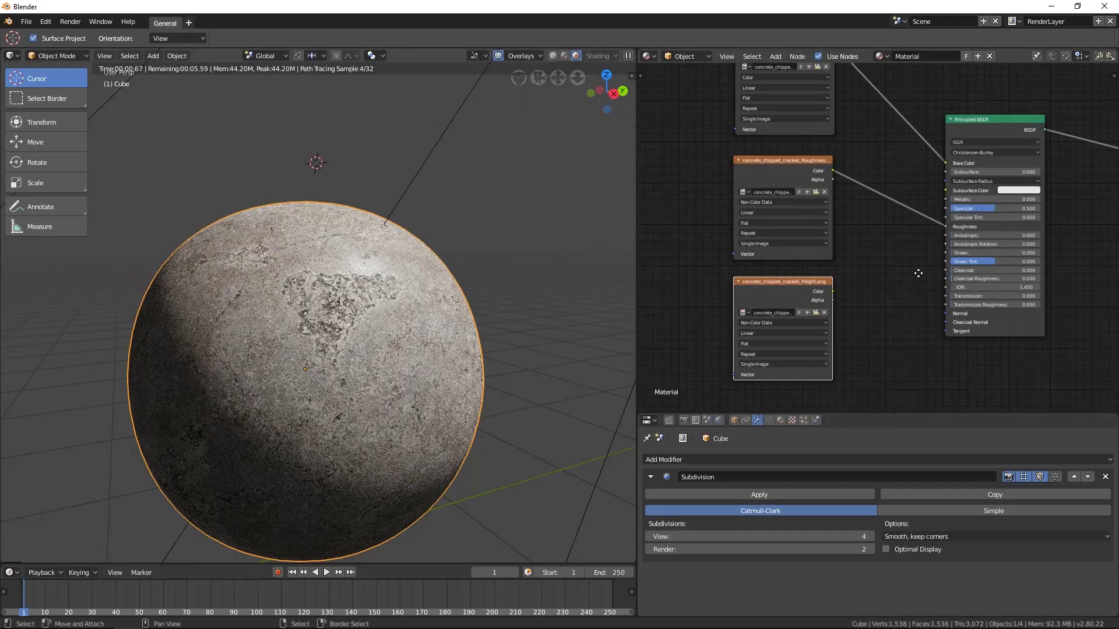
Place the height texture above the Principled BSDF, connect its Color directly to the Material Output's Surface and inspect the dark chipped areas.
{"action": "key", "text": "Home"}
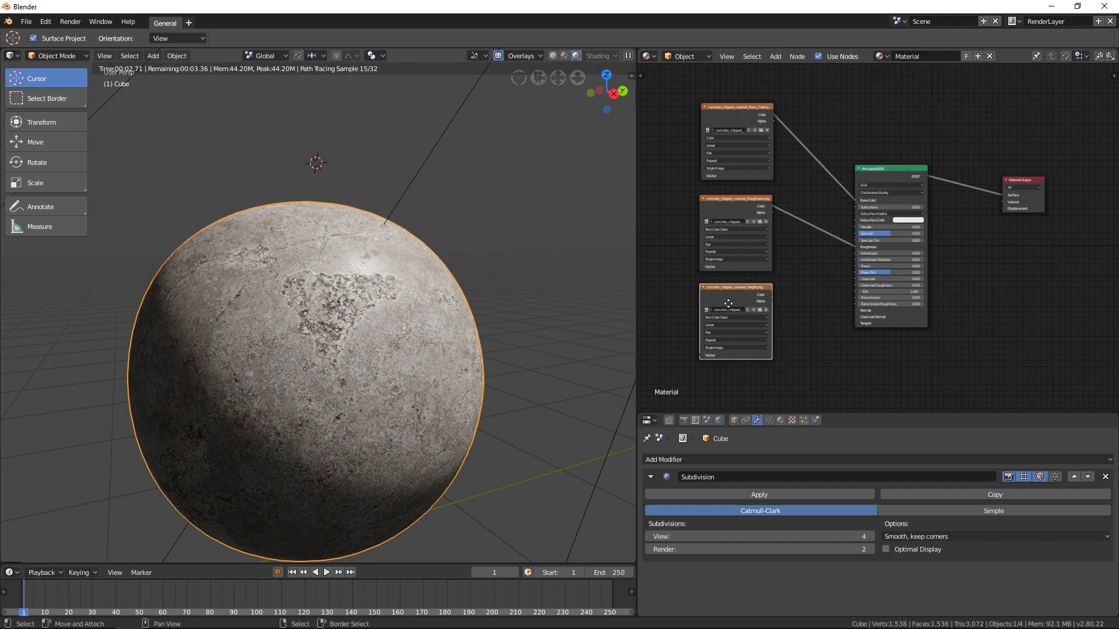
{"action": "left_click_drag", "start_coordinate": [718, 303], "coordinate": [877, 93]}
{"action": "middle_click_drag", "start_coordinate": [1039, 136], "coordinate": [949, 211]}
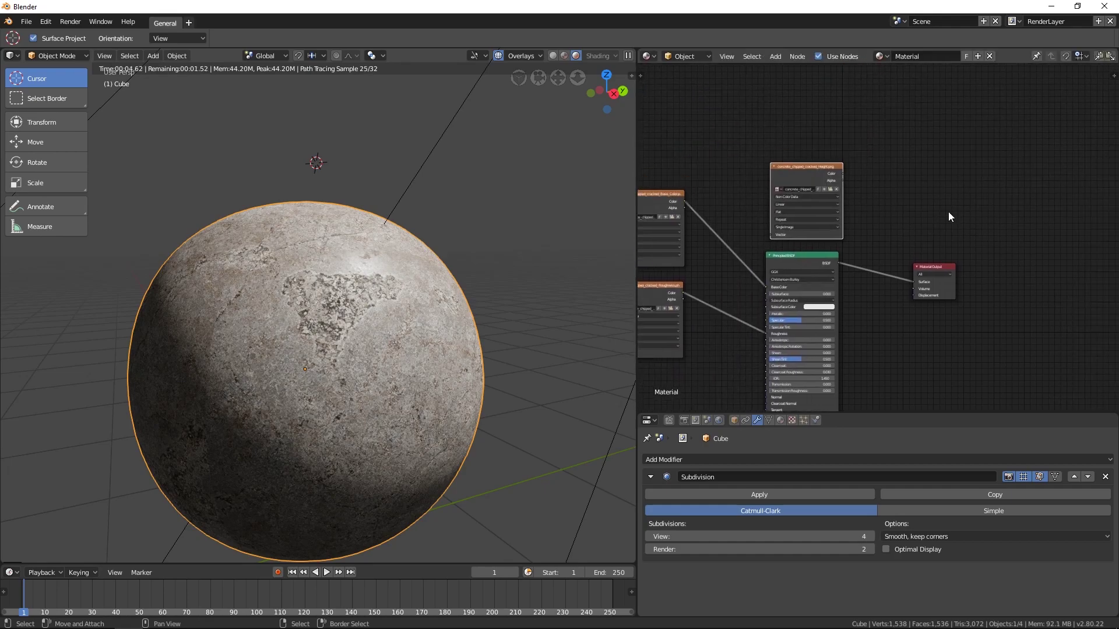
{"action": "scroll", "coordinate": [851, 186], "scroll_direction": "up", "scroll_amount": 2}
{"action": "left_click_drag", "start_coordinate": [830, 150], "coordinate": [926, 298]}
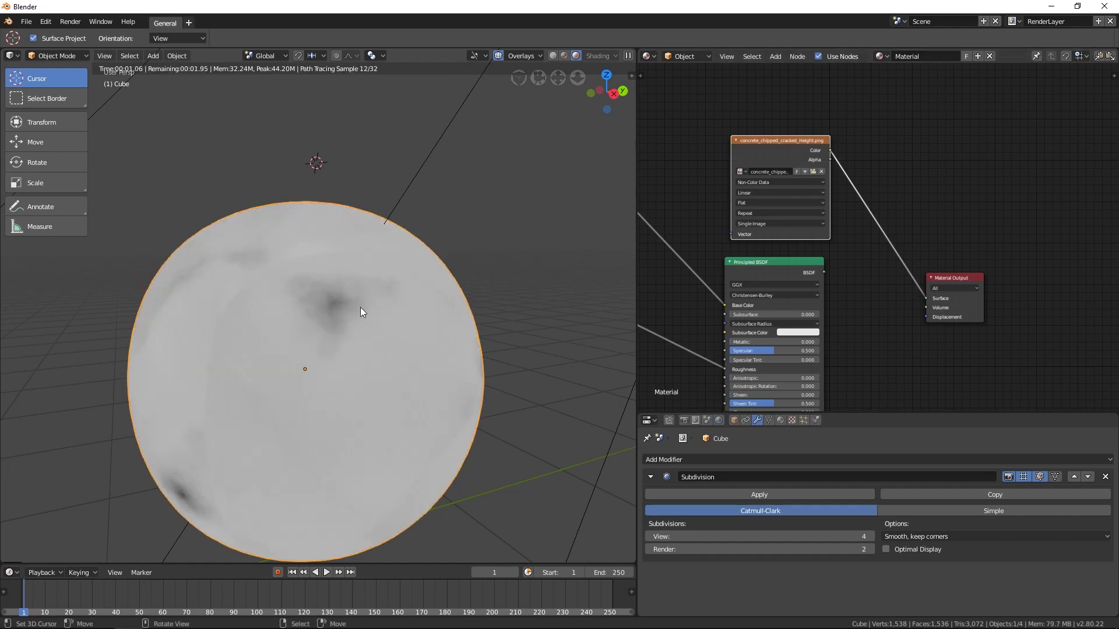
{"action": "mouse_move", "coordinate": [360, 307]}
{"action": "middle_mouse_down"}
{"action": "mouse_move", "coordinate": [428, 332]}
{"action": "mouse_move", "coordinate": [432, 323]}
{"action": "mouse_move", "coordinate": [359, 312]}
{"action": "middle_mouse_up"}
{"action": "scroll", "coordinate": [359, 313], "scroll_direction": "up", "scroll_amount": 2}
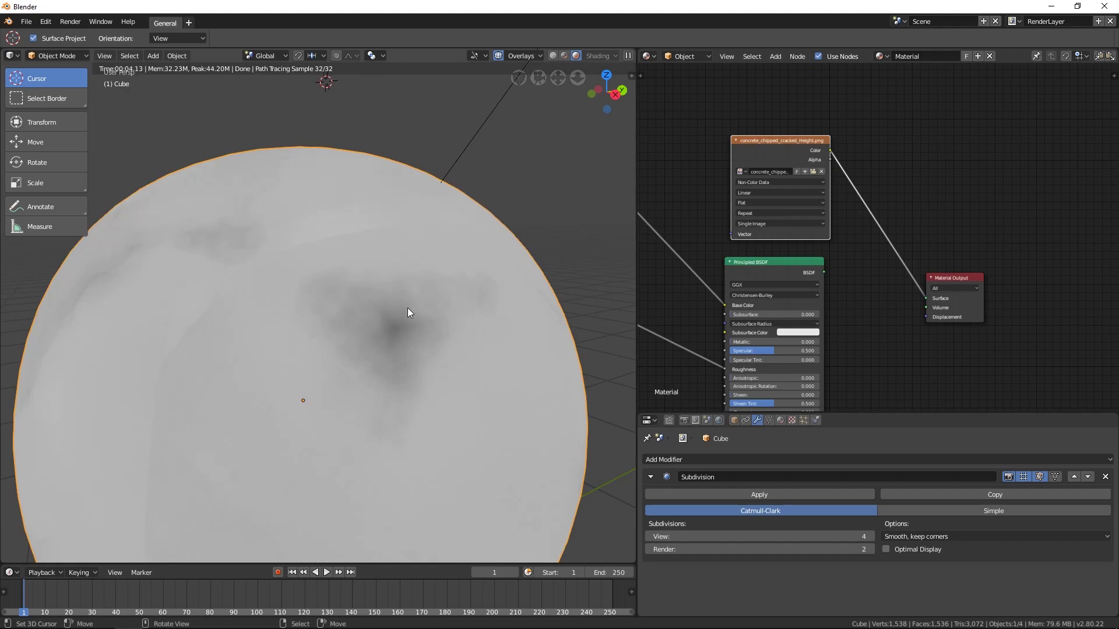
Arrange the height texture below the roughness texture and line up all three image textures well before the Principled BSDF.
{"action": "key", "text": "Home"}
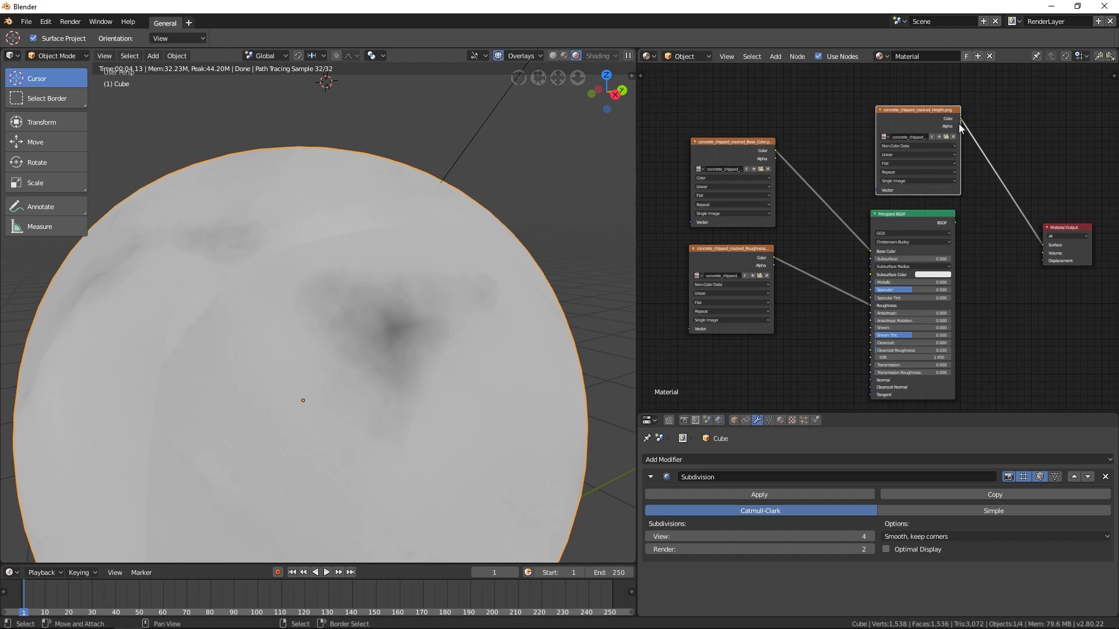
{"action": "middle_click_drag", "start_coordinate": [959, 123], "coordinate": [958, 114]}
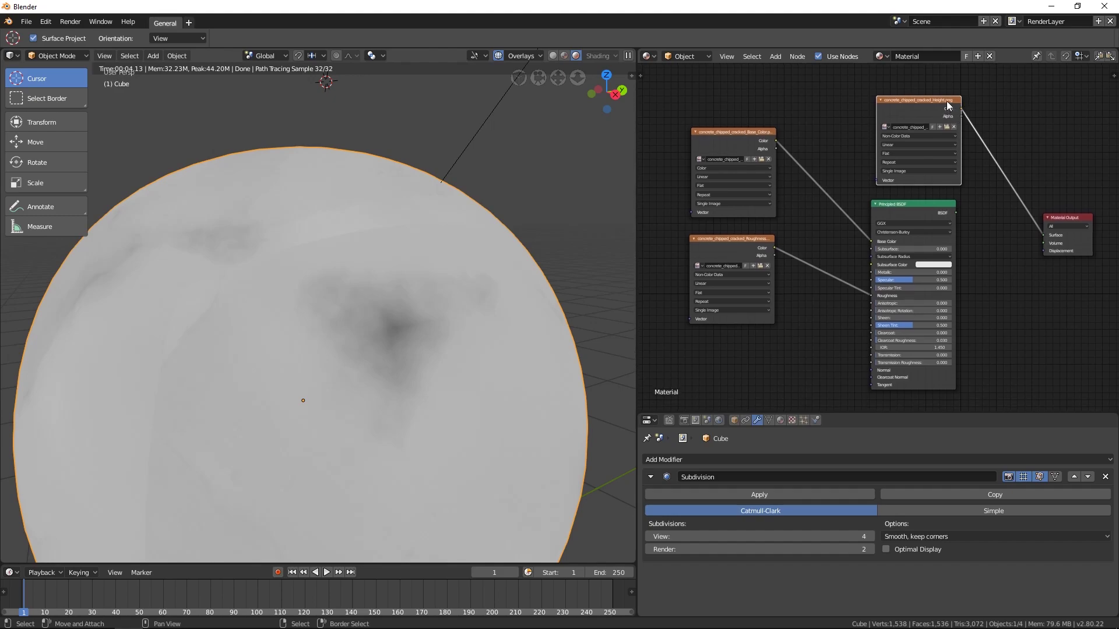
{"action": "left_click_drag", "start_coordinate": [947, 105], "coordinate": [682, 365]}
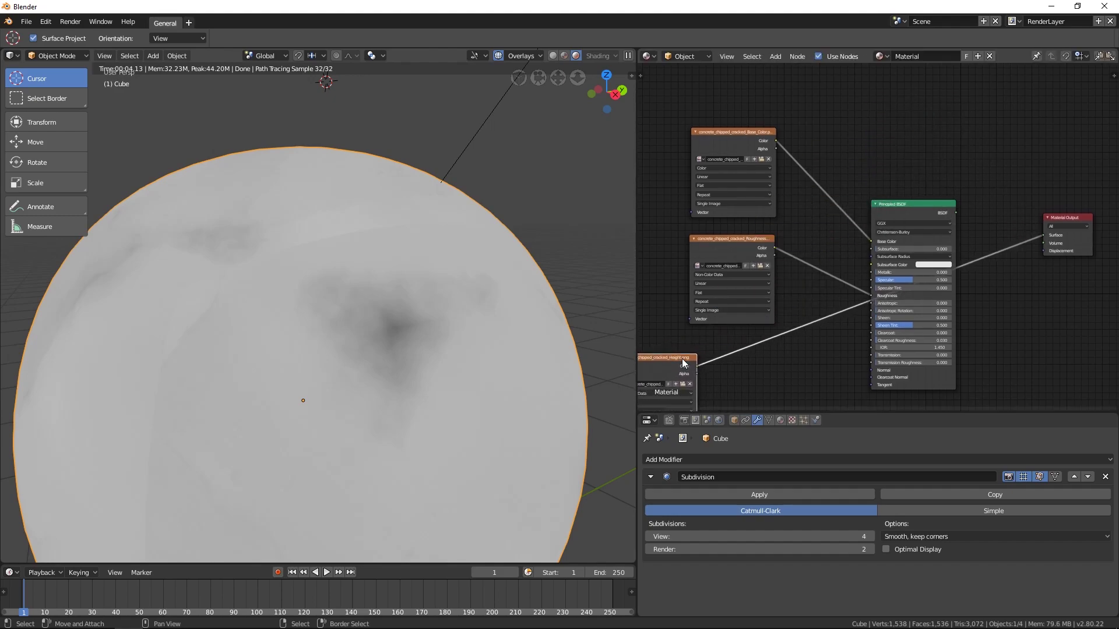
{"action": "middle_click_drag", "start_coordinate": [721, 326], "coordinate": [826, 241]}
{"action": "left_click_drag", "start_coordinate": [841, 237], "coordinate": [751, 246]}
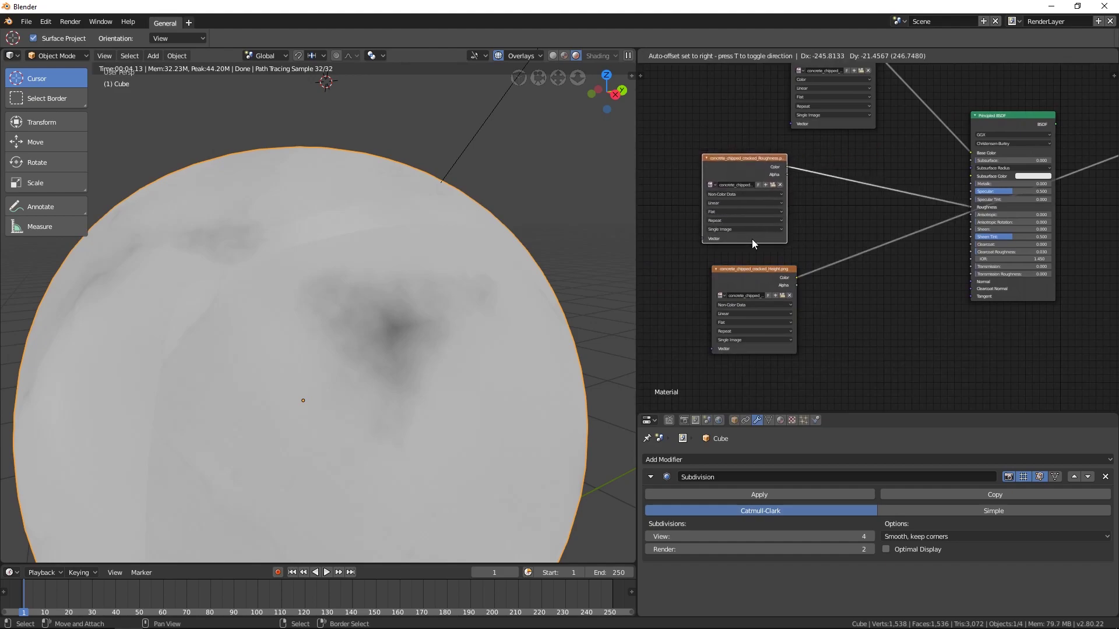
{"action": "middle_click_drag", "start_coordinate": [856, 145], "coordinate": [845, 193]}
{"action": "left_click_drag", "start_coordinate": [830, 178], "coordinate": [754, 182]}
{"action": "middle_click_drag", "start_coordinate": [861, 310], "coordinate": [795, 327]}
Add a Bump node on the link from the height texture and move the texture's Color connection to the Bump's Height input.
{"action": "key", "text": "shift+a"}
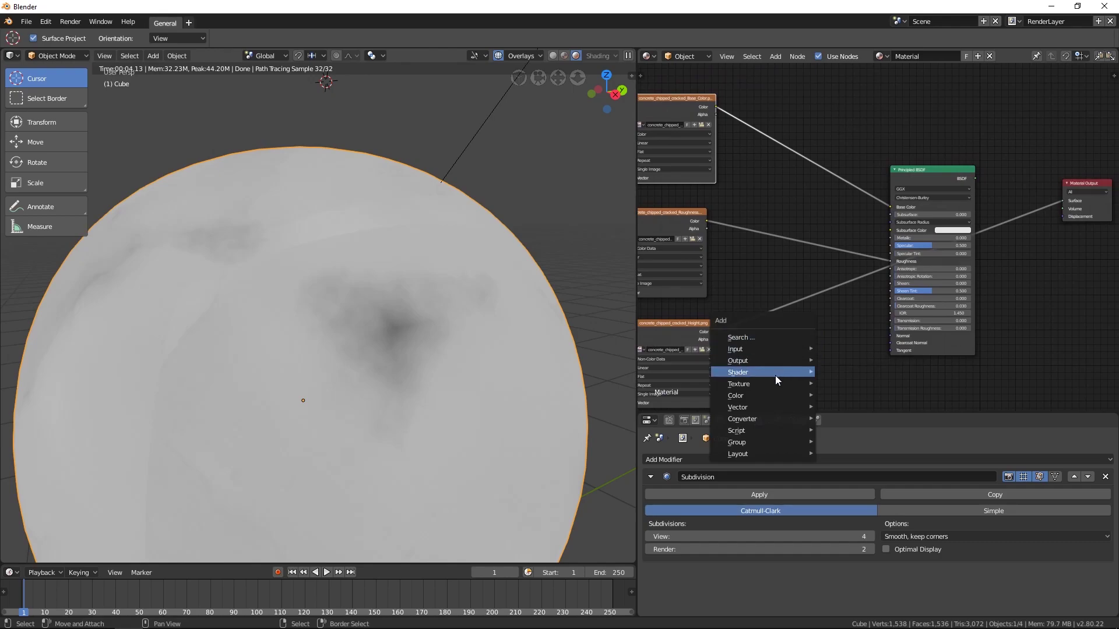
{"action": "mouse_move", "coordinate": [771, 408]}
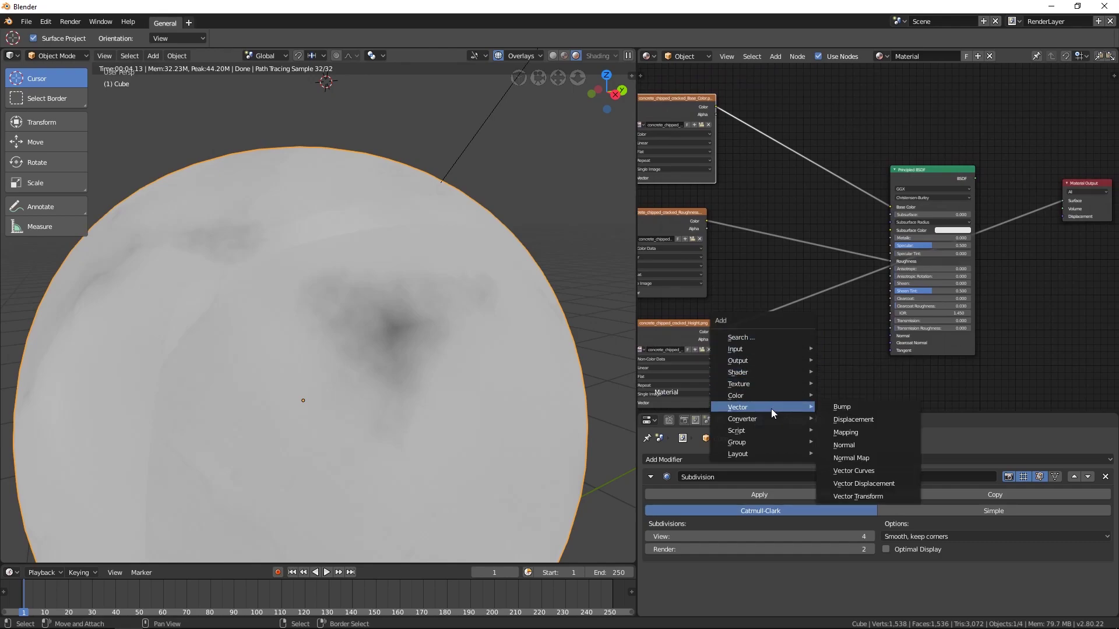
{"action": "left_click", "coordinate": [855, 408]}
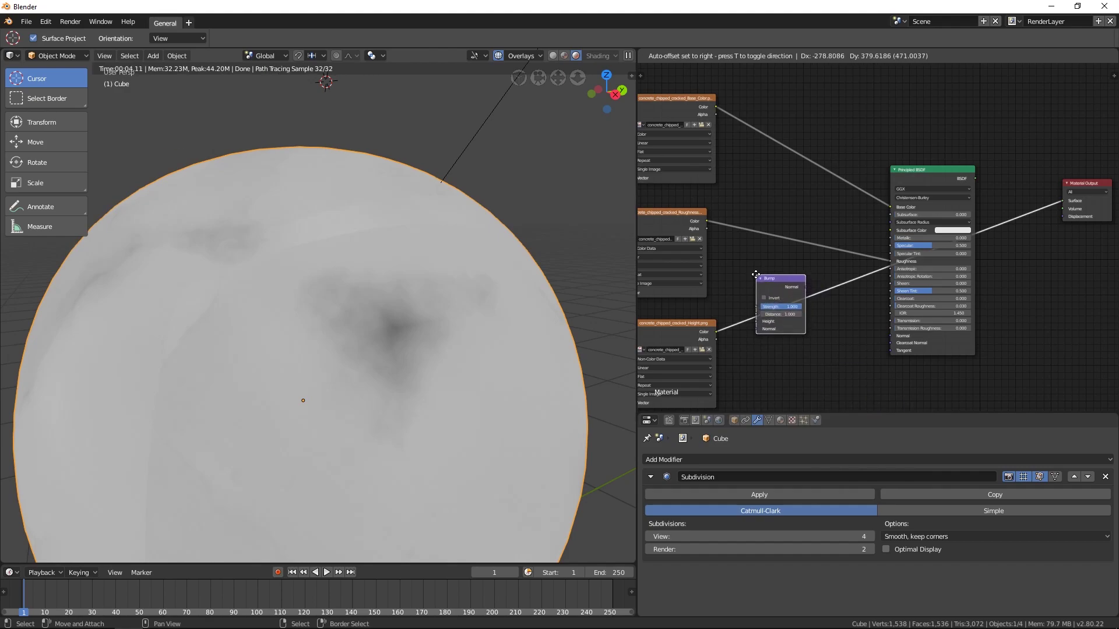
{"action": "left_click", "coordinate": [755, 274]}
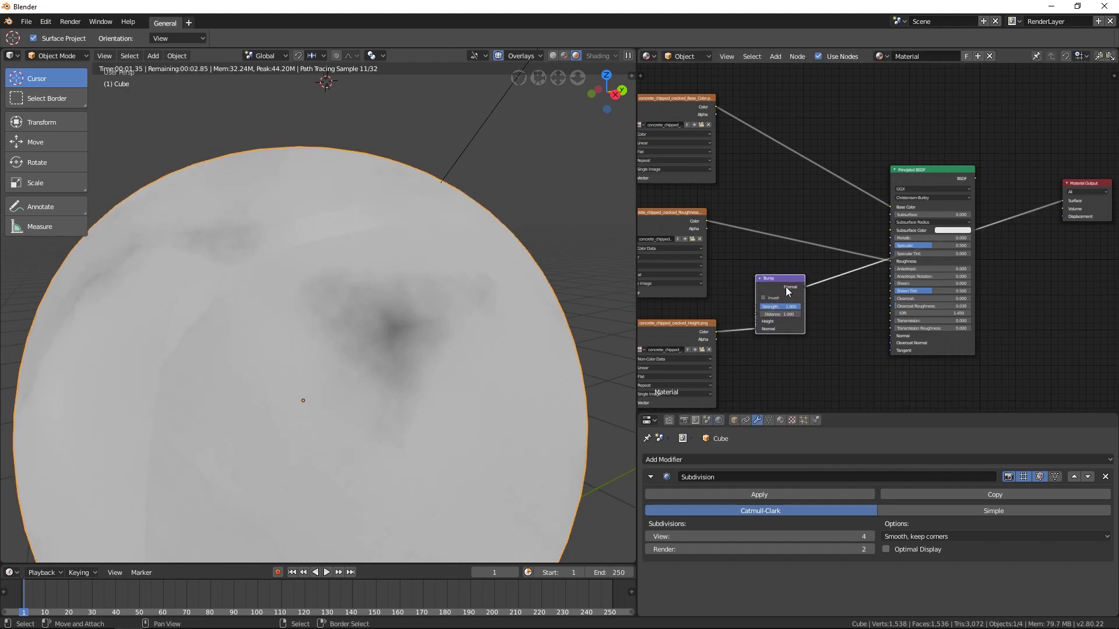
{"action": "left_click_drag", "start_coordinate": [789, 289], "coordinate": [795, 322]}
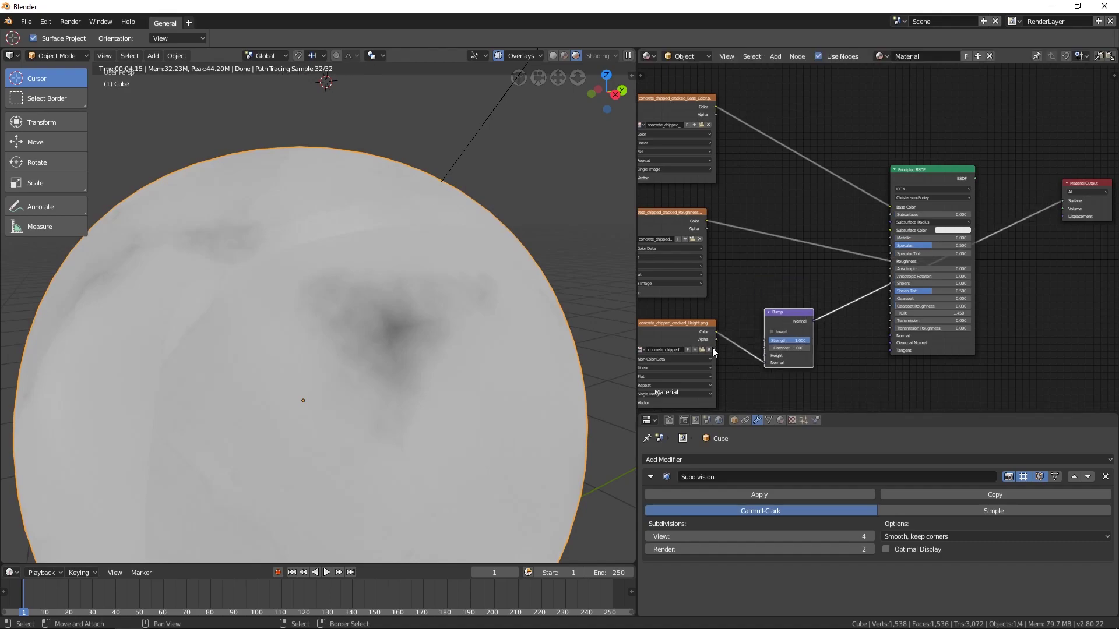
{"action": "middle_click_drag", "start_coordinate": [774, 291], "coordinate": [866, 263]}
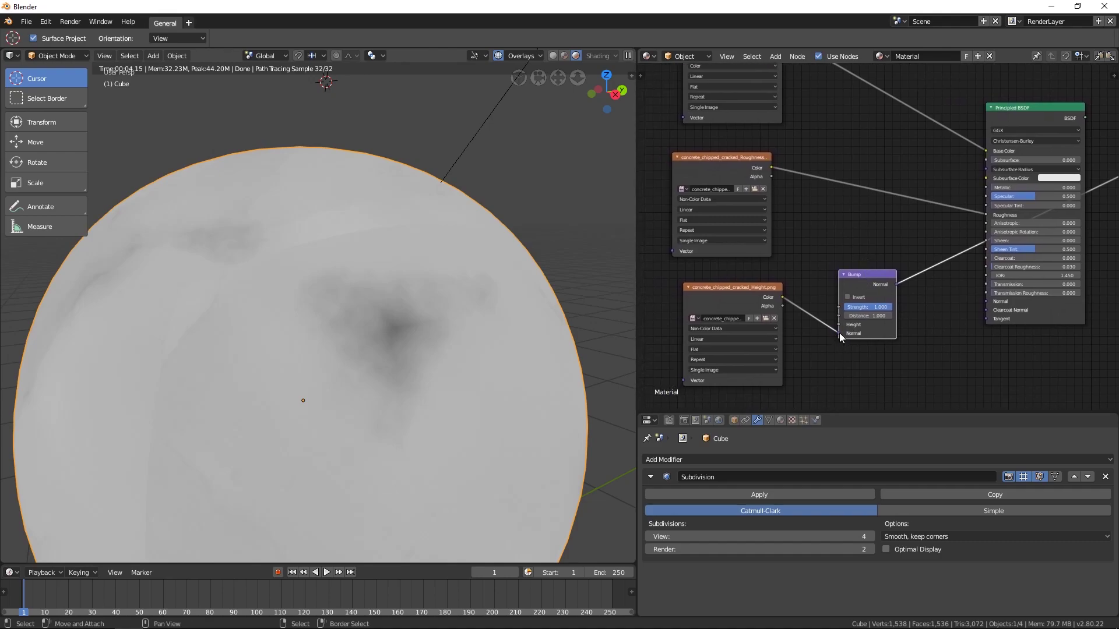
{"action": "mouse_move", "coordinate": [839, 333]}
{"action": "left_mouse_down"}
{"action": "mouse_move", "coordinate": [827, 327]}
{"action": "mouse_move", "coordinate": [840, 324]}
{"action": "left_mouse_up"}
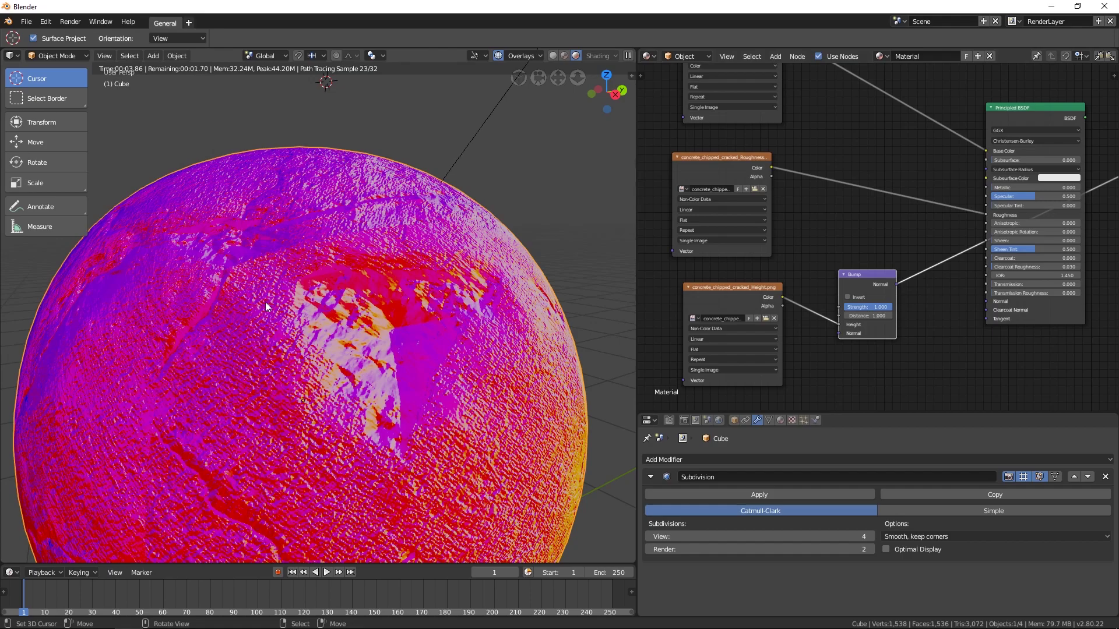
Replace the Bump preview by connecting the Principled BSDF output to the Material Output's Surface.
{"action": "middle_click_drag", "start_coordinate": [839, 279], "coordinate": [811, 297]}
{"action": "scroll", "coordinate": [843, 288], "scroll_direction": "down", "scroll_amount": 1}
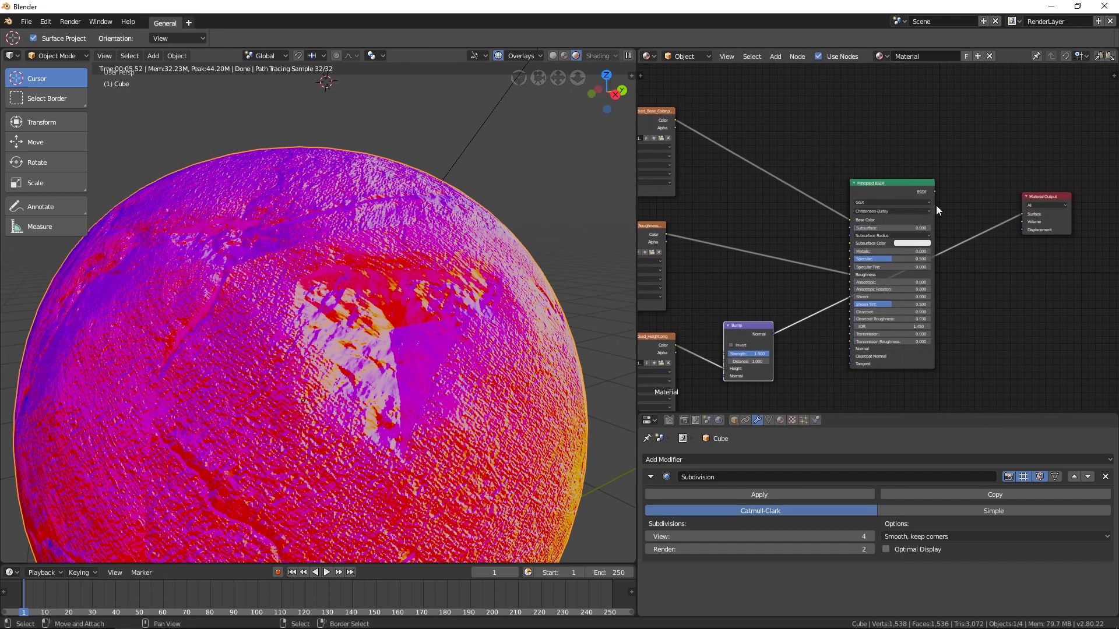
{"action": "left_click_drag", "start_coordinate": [933, 191], "coordinate": [1023, 215]}
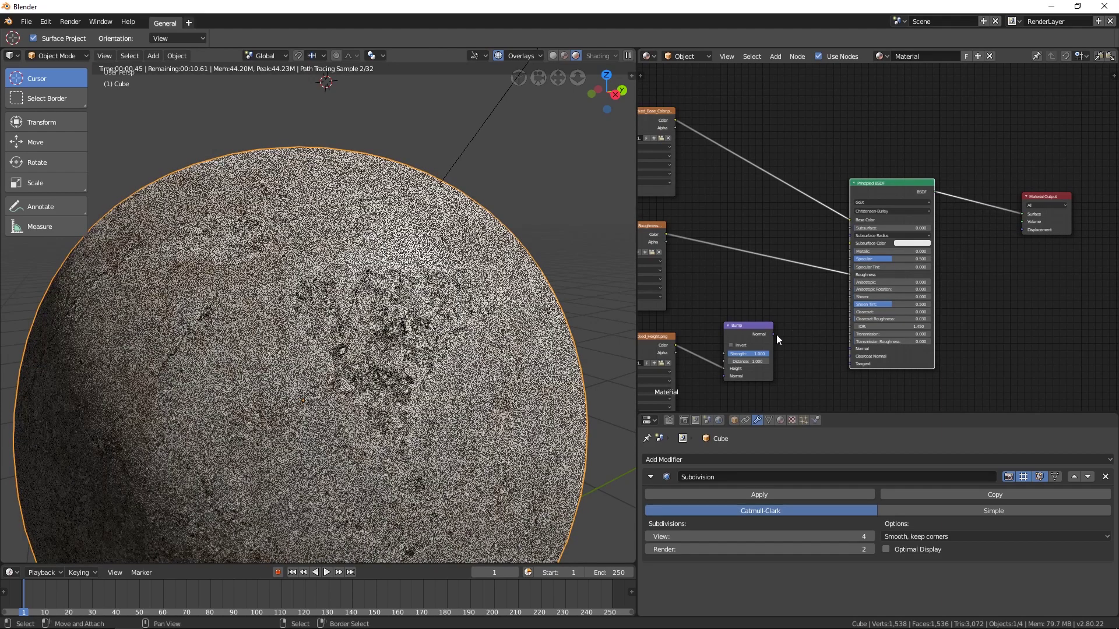
Connect the Bump node's Normal output to the Principled BSDF's Normal input and inspect the surface relief around the sphere.
{"action": "left_click_drag", "start_coordinate": [774, 333], "coordinate": [859, 349]}
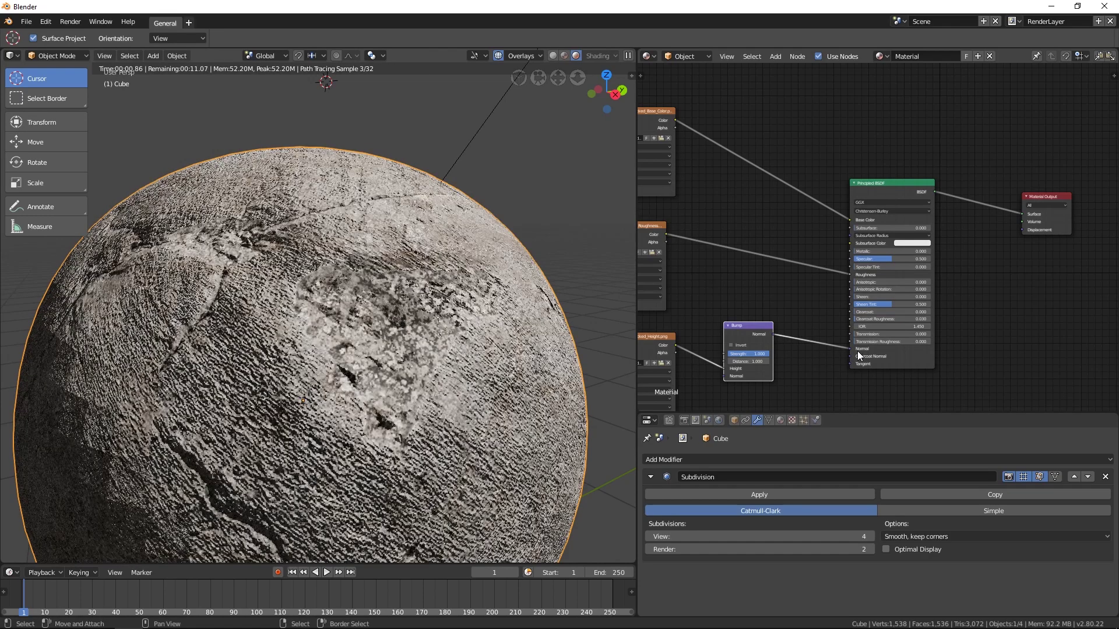
{"action": "scroll", "coordinate": [385, 340], "scroll_direction": "down", "scroll_amount": 4}
{"action": "mouse_move", "coordinate": [338, 335]}
{"action": "middle_mouse_down"}
{"action": "mouse_move", "coordinate": [390, 354]}
{"action": "mouse_move", "coordinate": [449, 349]}
{"action": "mouse_move", "coordinate": [453, 282]}
{"action": "mouse_move", "coordinate": [432, 330]}
{"action": "mouse_move", "coordinate": [381, 327]}
{"action": "middle_mouse_up"}
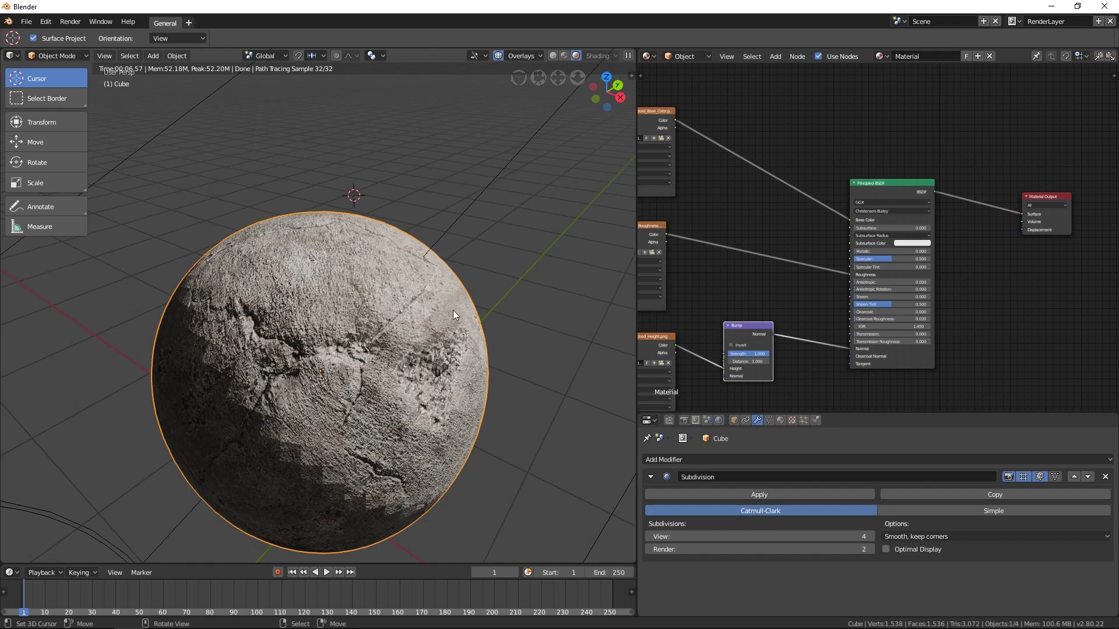
{"action": "middle_click_drag", "start_coordinate": [437, 318], "coordinate": [430, 315]}
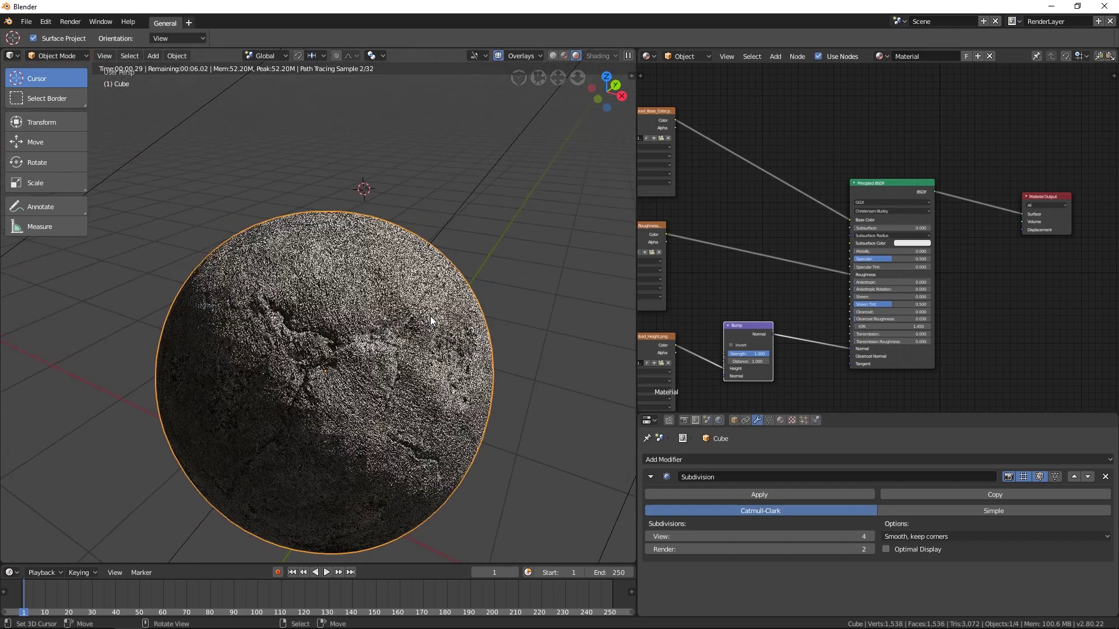
{"action": "scroll", "coordinate": [430, 315], "scroll_direction": "up", "scroll_amount": 1}
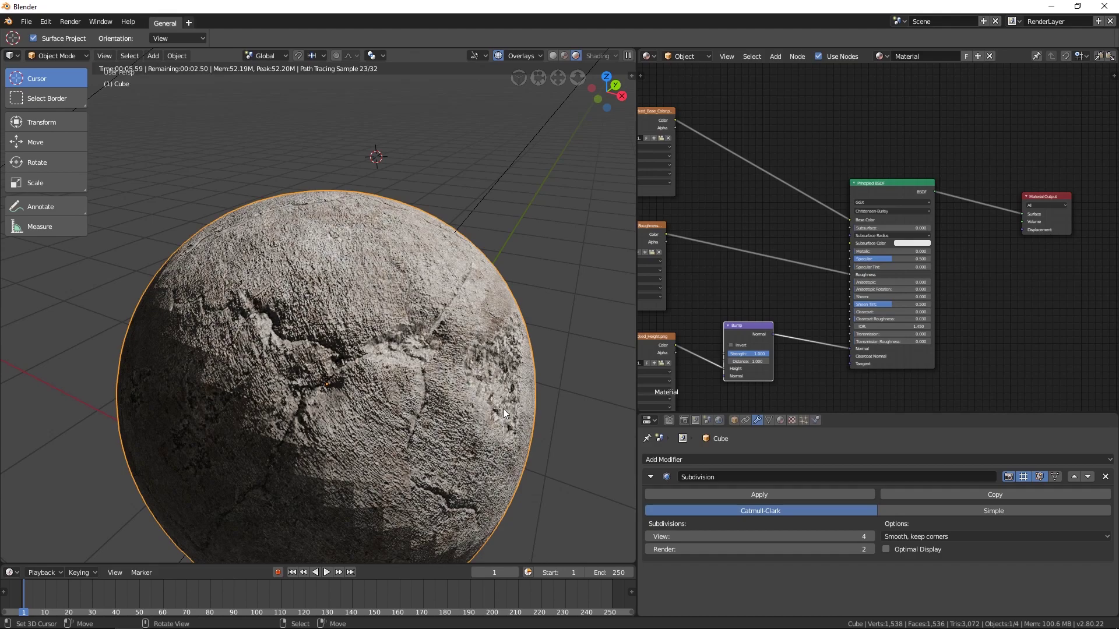
{"action": "middle_click_drag", "start_coordinate": [722, 302], "coordinate": [781, 298]}
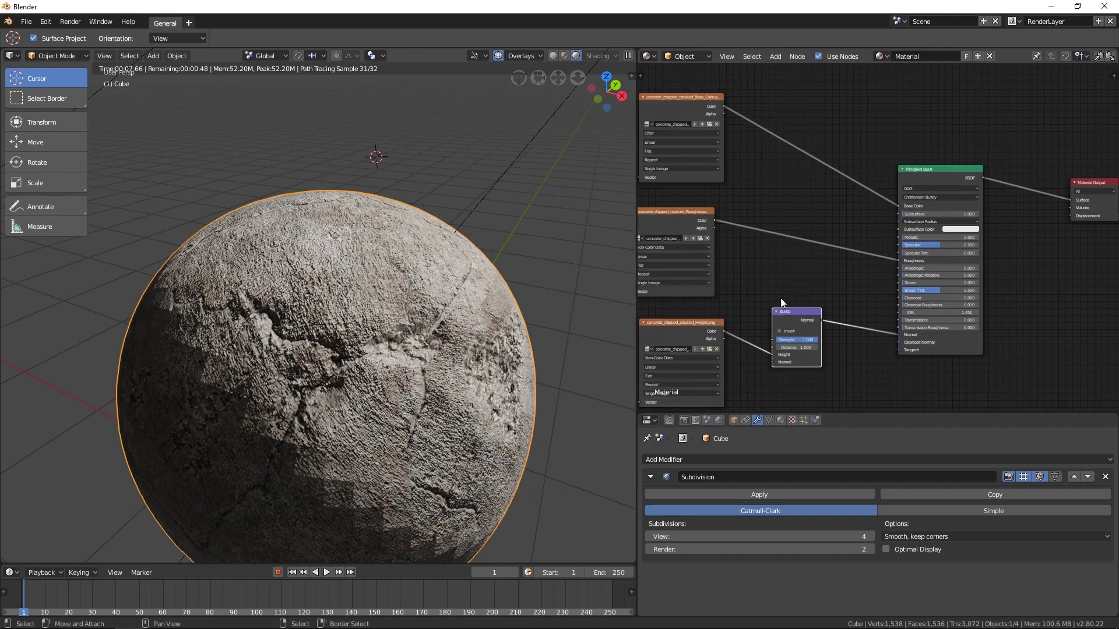
Reduce the Bump node's Distance to 0.01 and check the softened relief on the sphere.
{"action": "scroll", "coordinate": [787, 334], "scroll_direction": "up", "scroll_amount": 1}
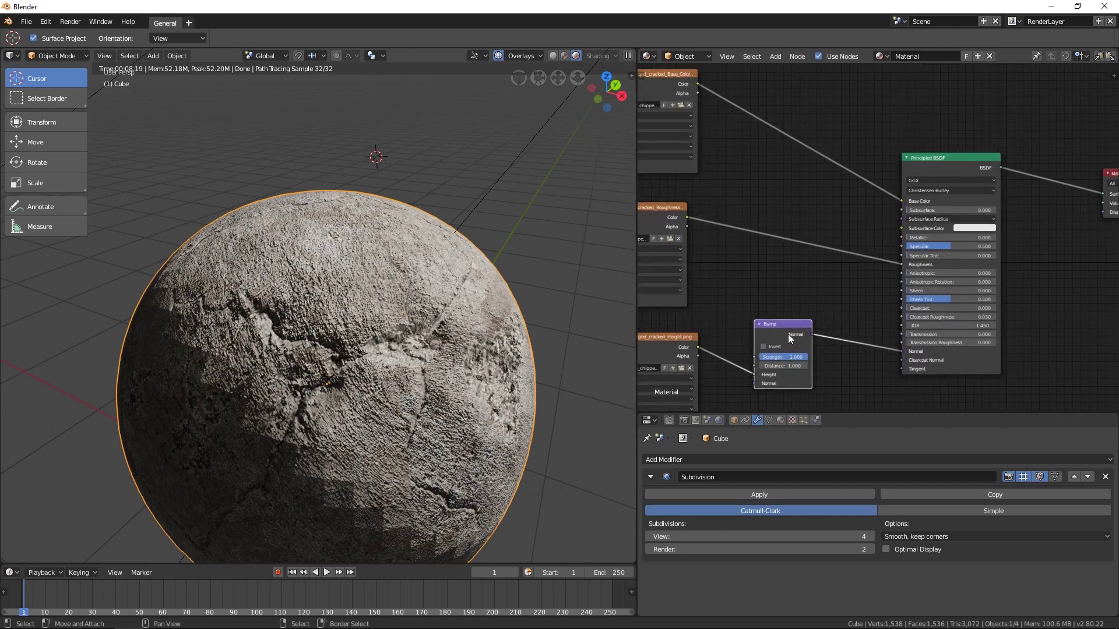
{"action": "left_click", "coordinate": [786, 365]}
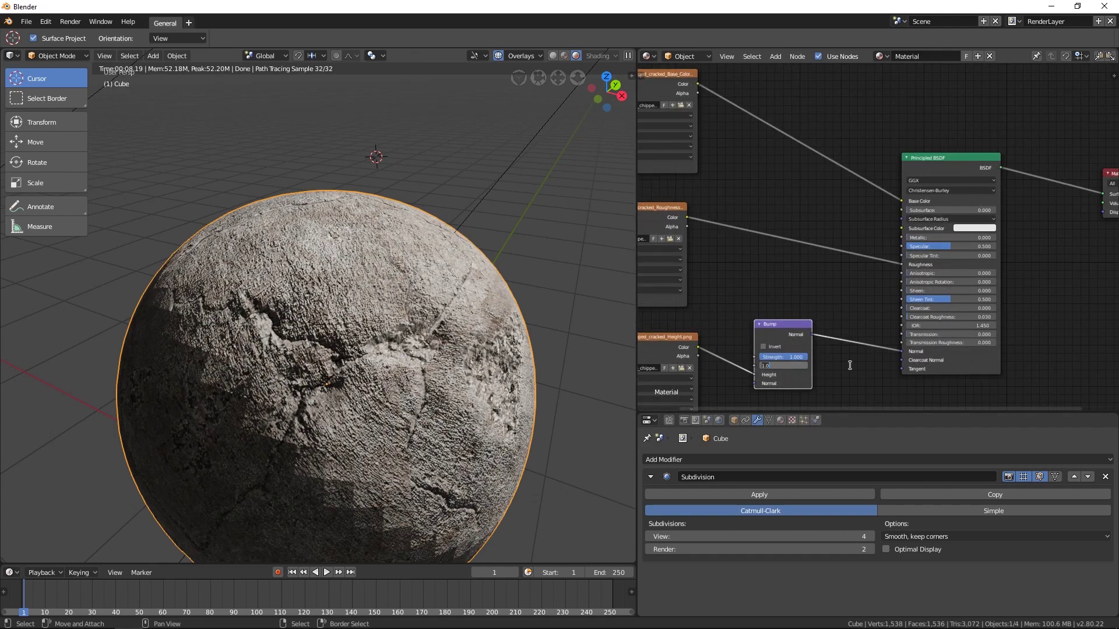
{"action": "type", "text": ".01"}
{"action": "key", "text": "Return"}
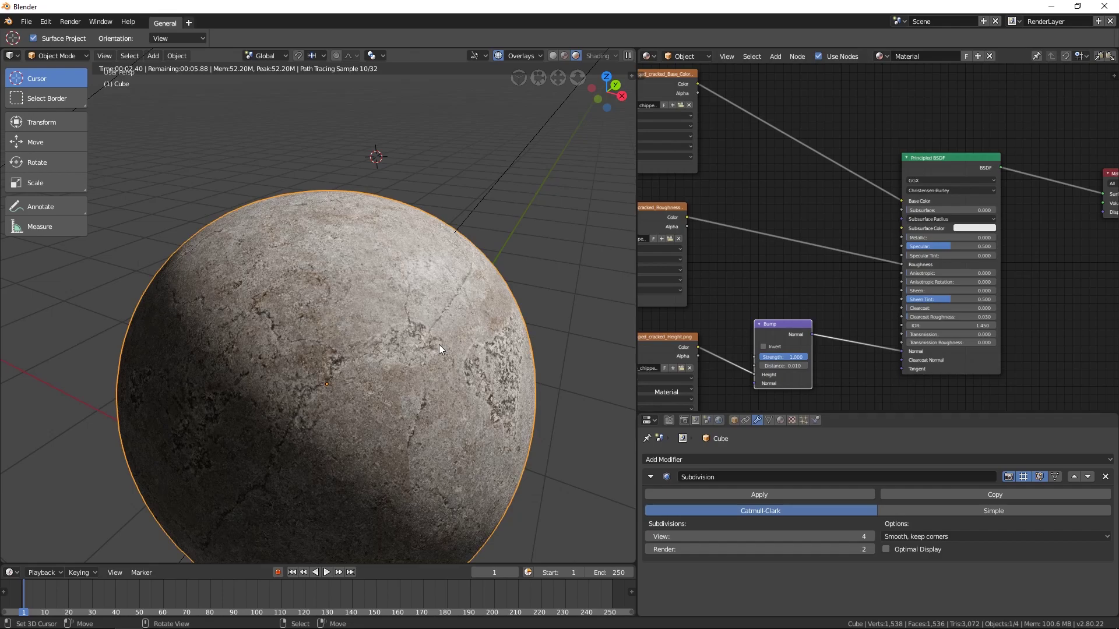
{"action": "scroll", "coordinate": [411, 319], "scroll_direction": "up", "scroll_amount": 1}
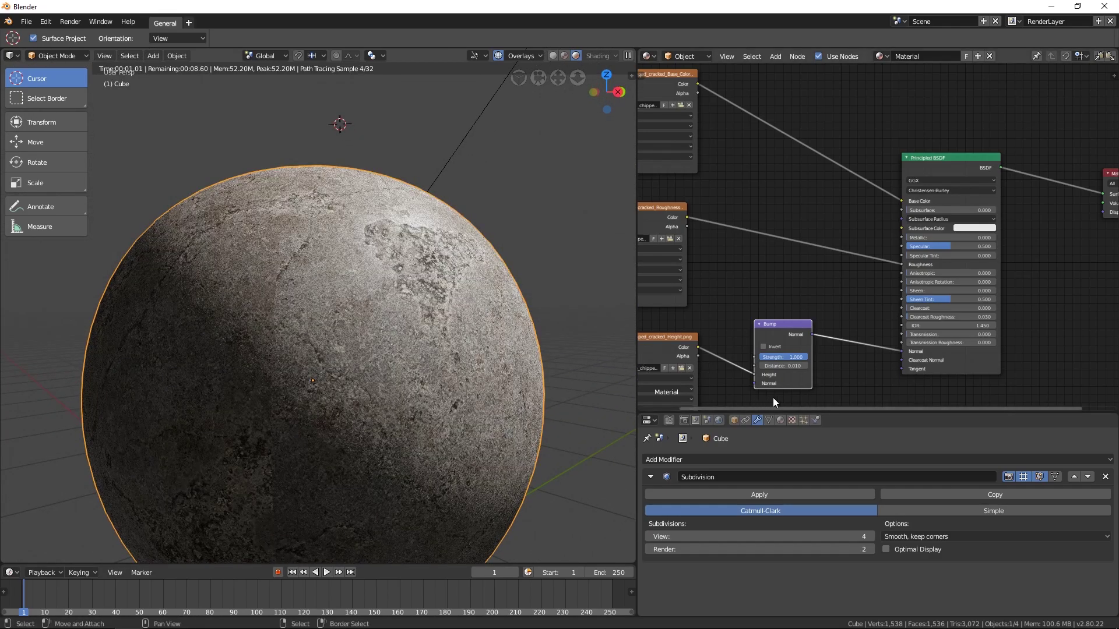
Set the Bump node's Distance to 0.1 and inspect the concrete cracks from around the whole sphere.
{"action": "left_click", "coordinate": [779, 366]}
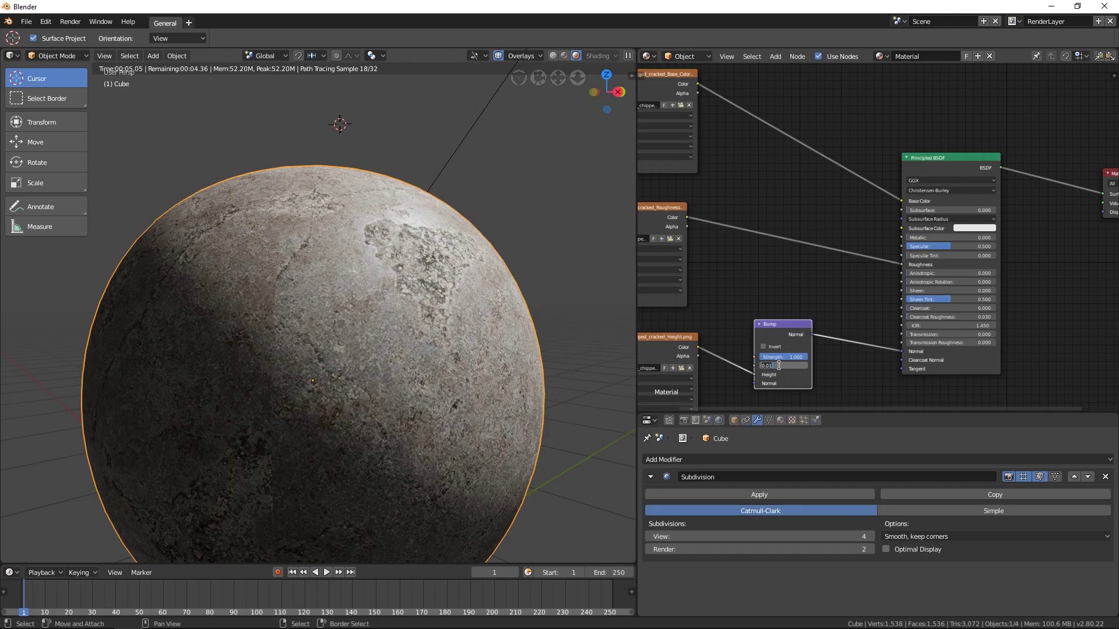
{"action": "type", "text": "0.1"}
{"action": "key", "text": "Return"}
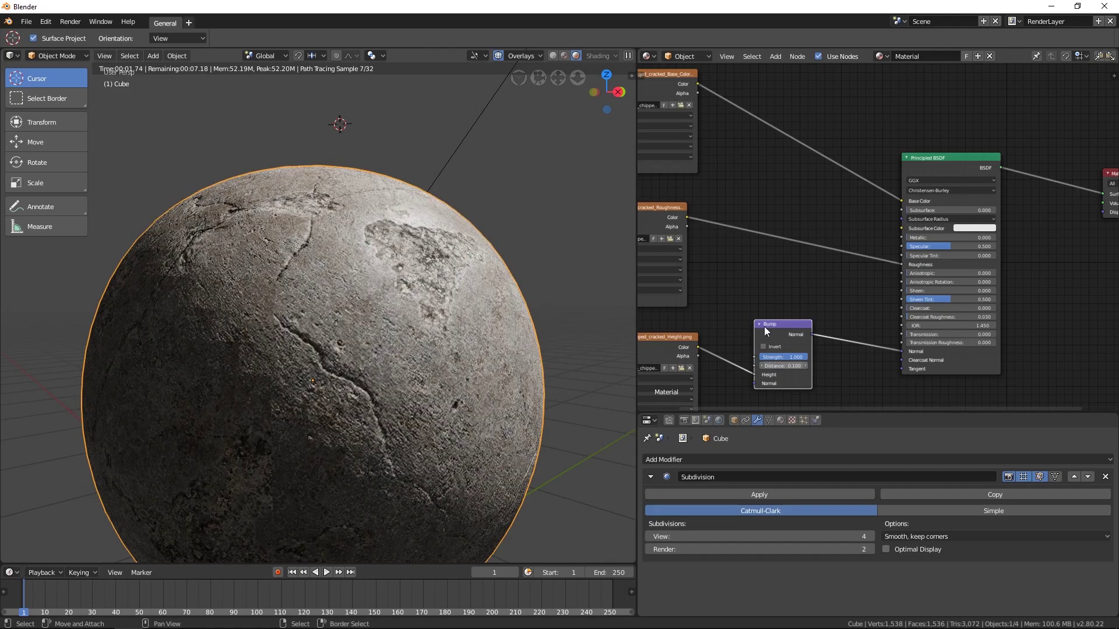
{"action": "middle_click_drag", "start_coordinate": [383, 327], "coordinate": [369, 367]}
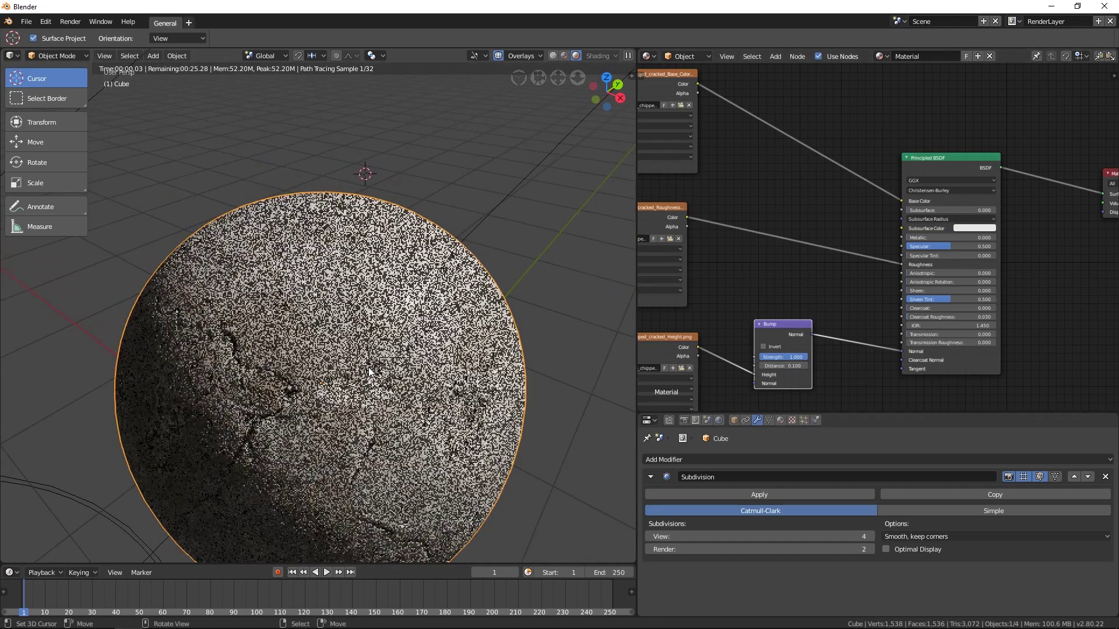
{"action": "scroll", "coordinate": [425, 359], "scroll_direction": "down", "scroll_amount": 2}
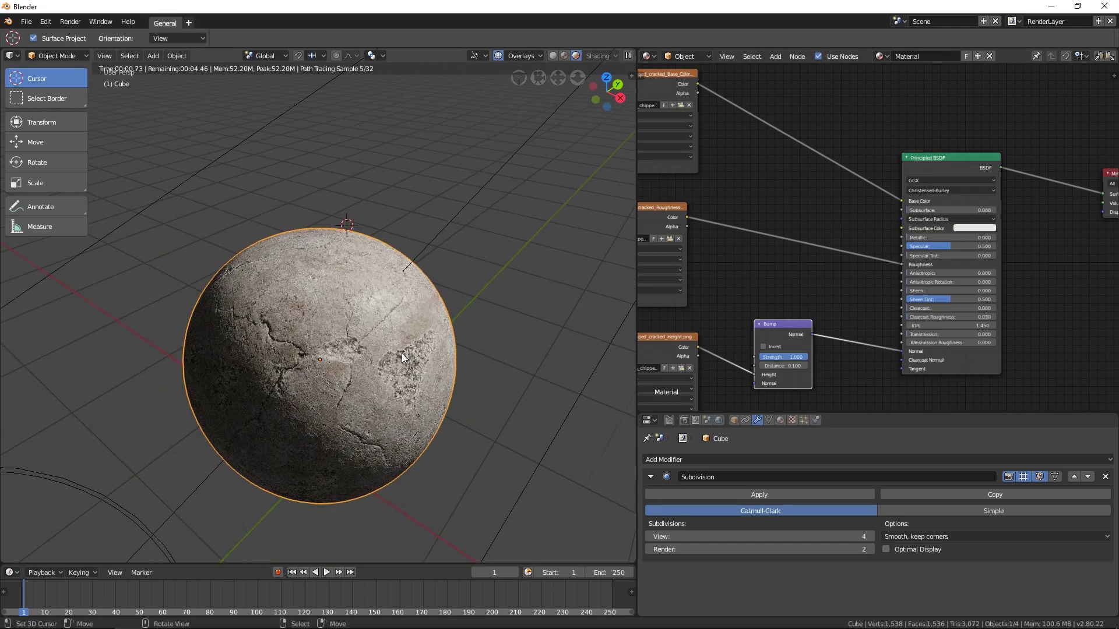
{"action": "mouse_move", "coordinate": [386, 370]}
{"action": "middle_mouse_down"}
{"action": "mouse_move", "coordinate": [308, 358]}
{"action": "mouse_move", "coordinate": [293, 338]}
{"action": "mouse_move", "coordinate": [386, 355]}
{"action": "middle_mouse_up"}
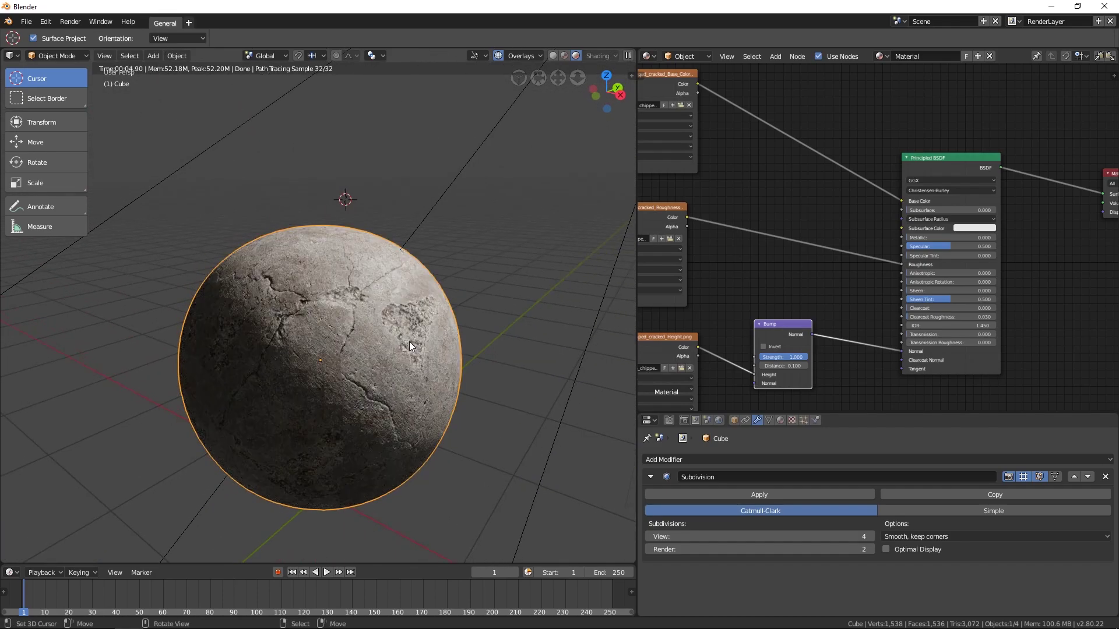